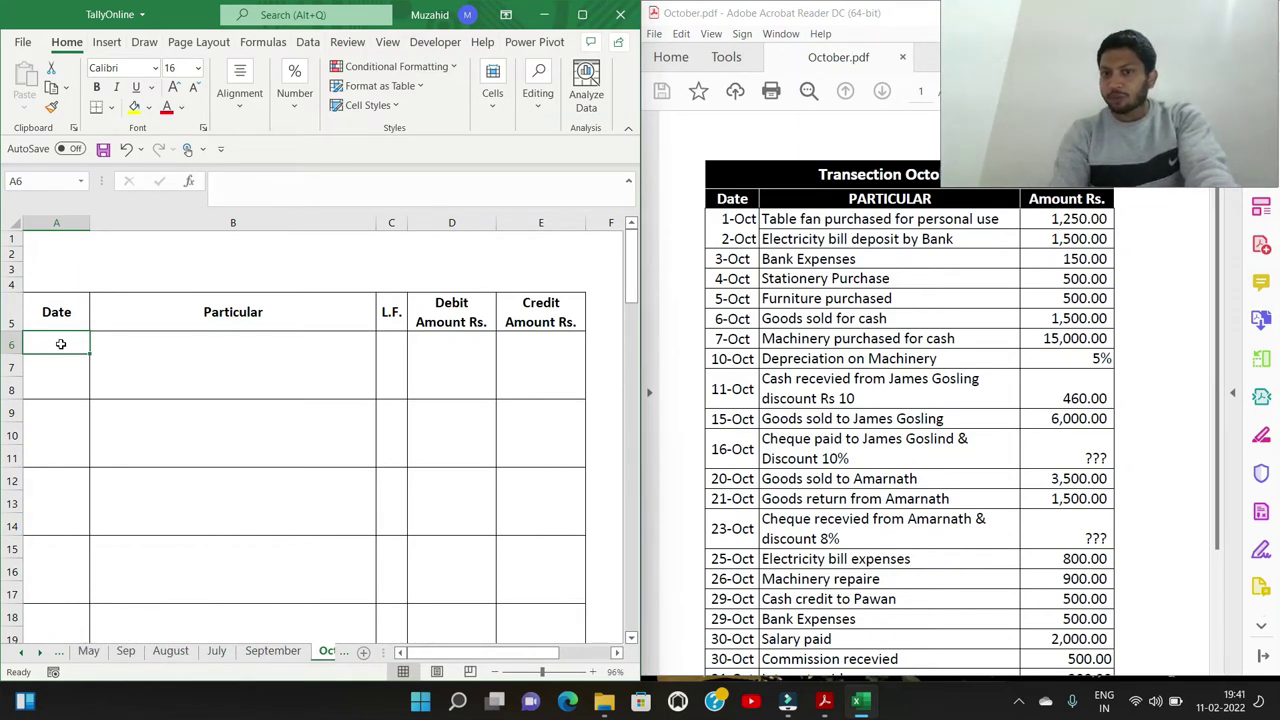
# Enter the 01-Oct date with the narration lines 'Drawing A/c Dr.' and 'To Cash A/c.'
pyautogui.write('1/10')
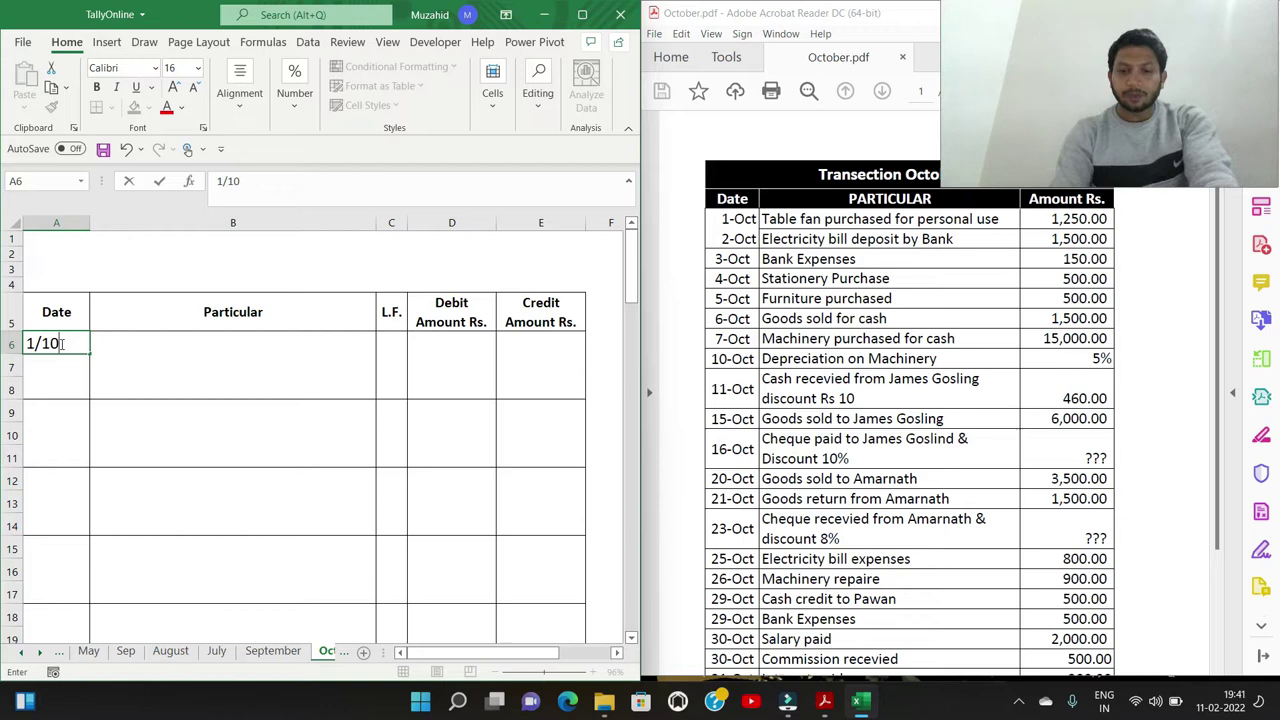
pyautogui.press('Tab')
pyautogui.write('Drawing A/c Dr.')
pyautogui.press('Return')
pyautogui.write('To C')
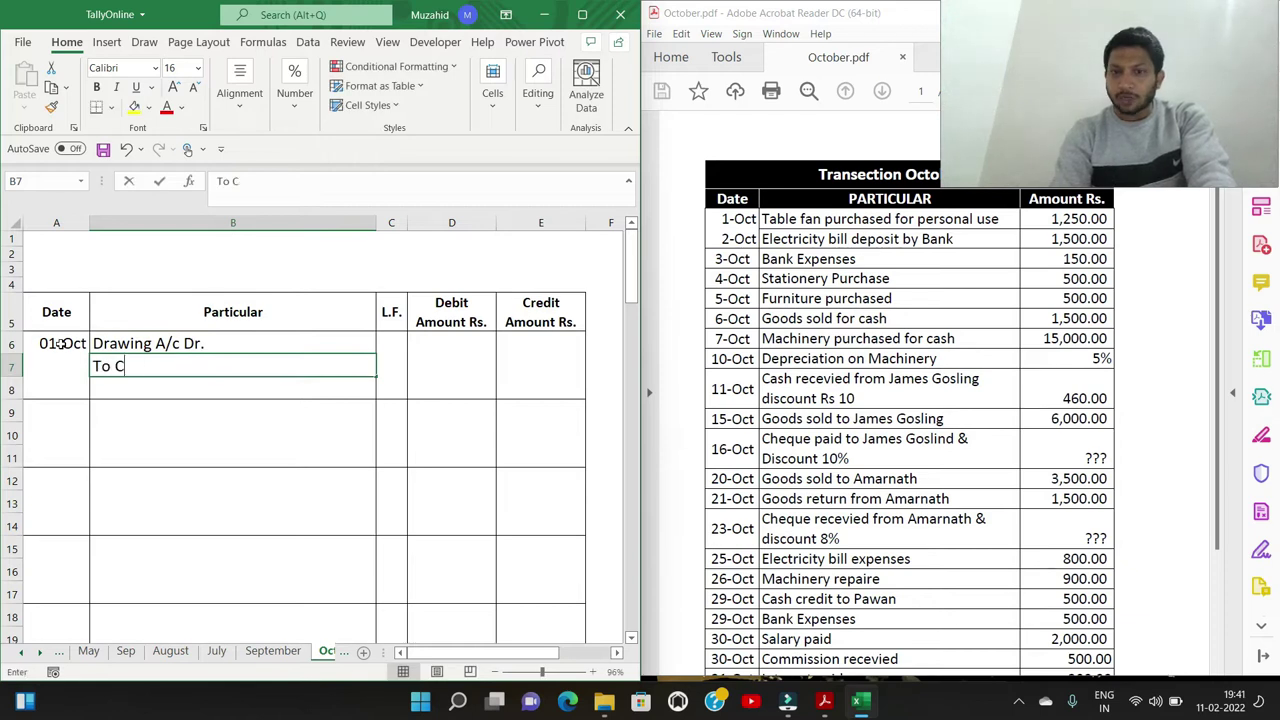
pyautogui.write('ash A/c.')
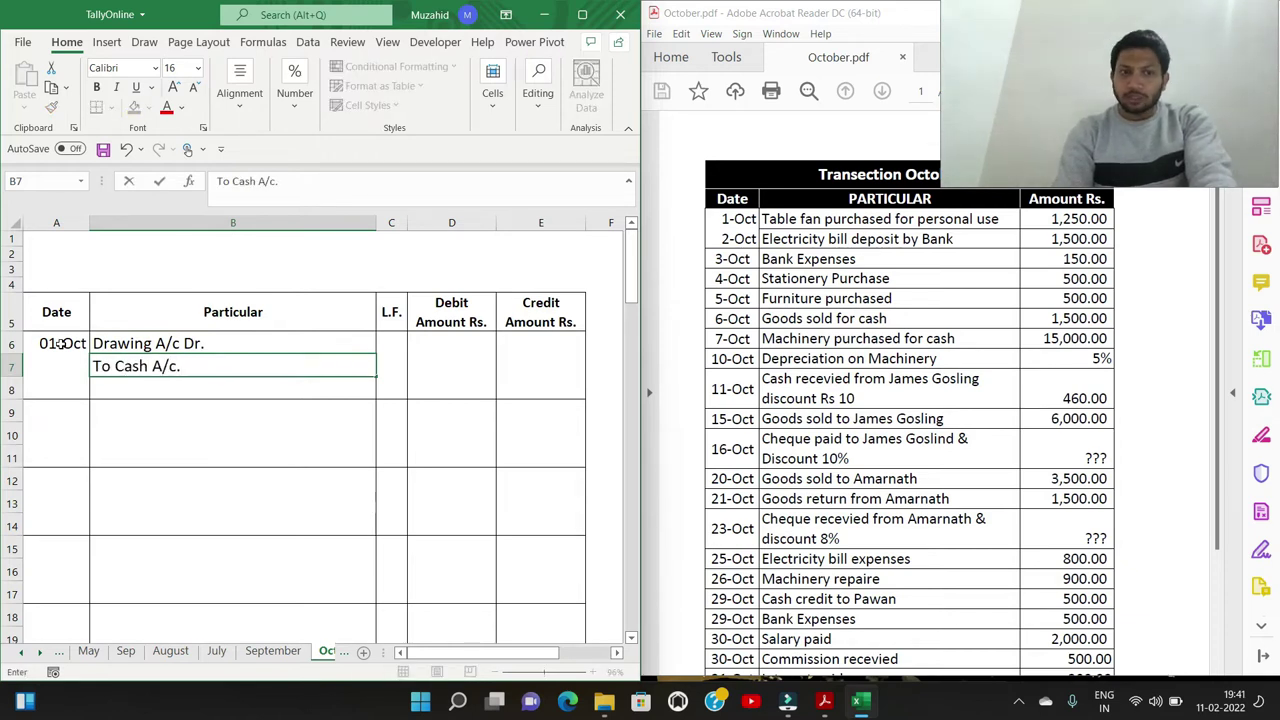
pyautogui.press('Tab')
pyautogui.press('Up')
pyautogui.press('Tab')
pyautogui.press('Tab')
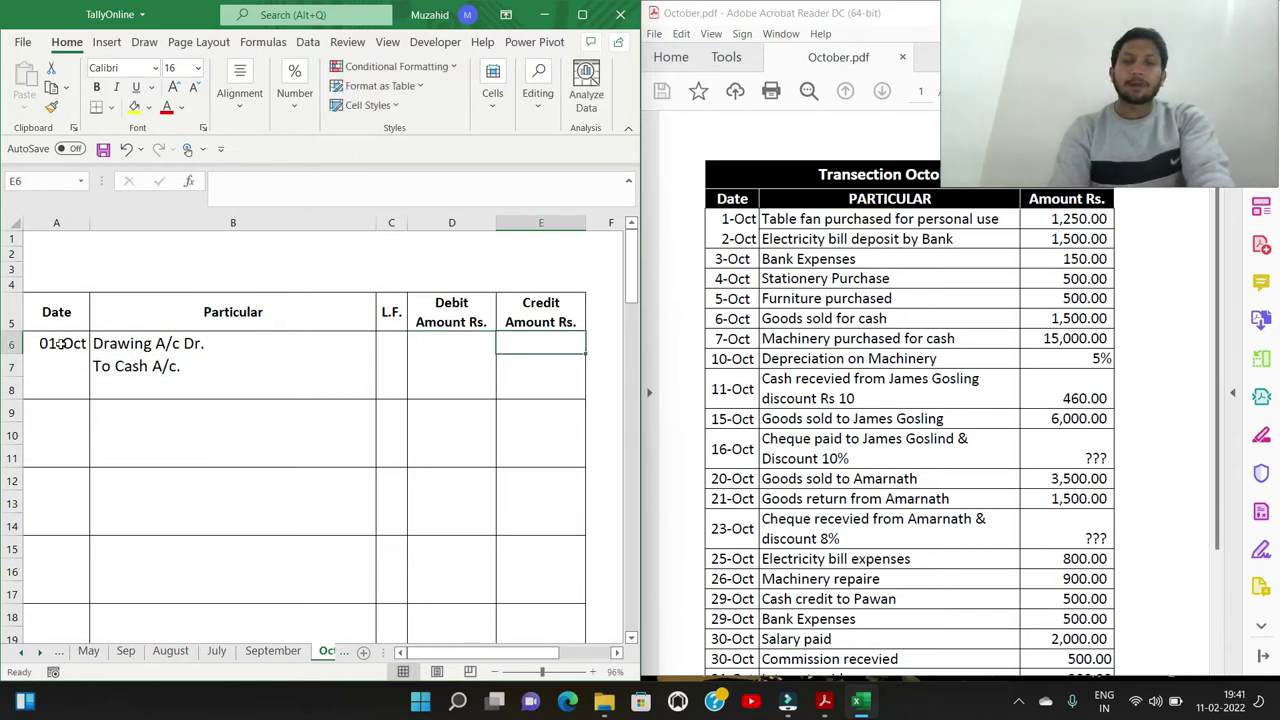
pyautogui.press('Left')
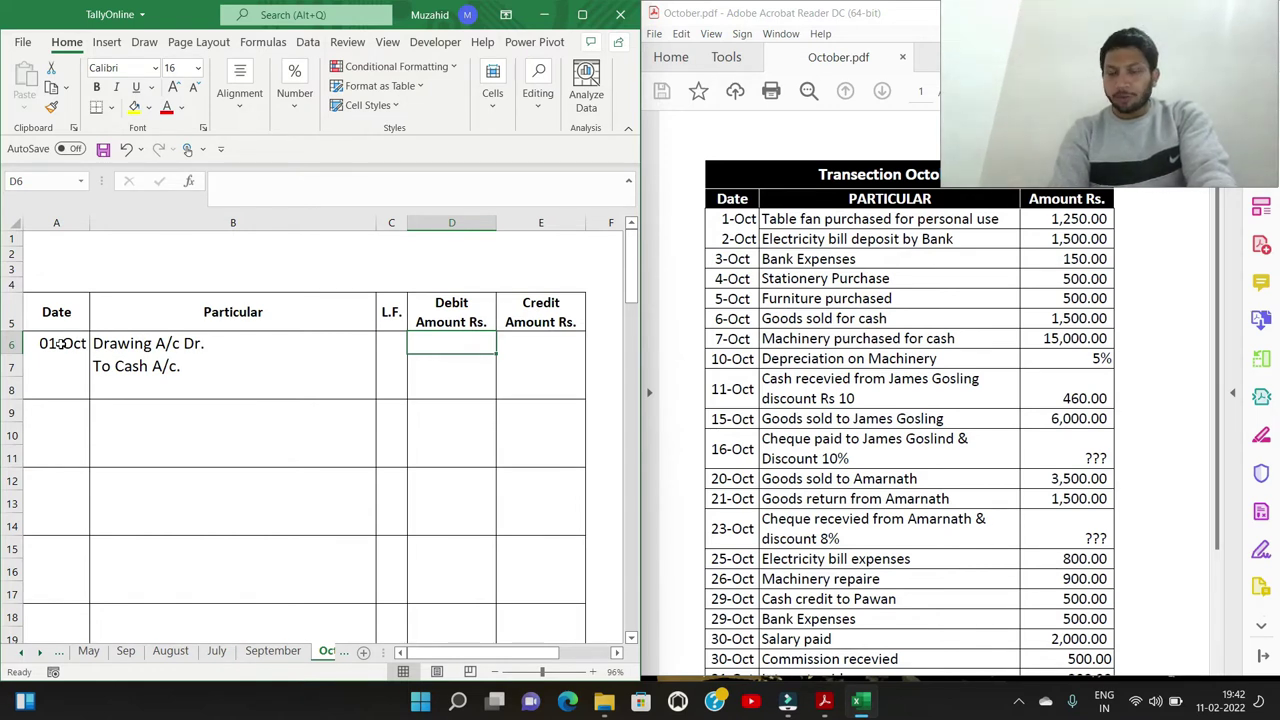
# Record 1250 as both the debit and the credit amount of the Drawing entry
pyautogui.press('Up')
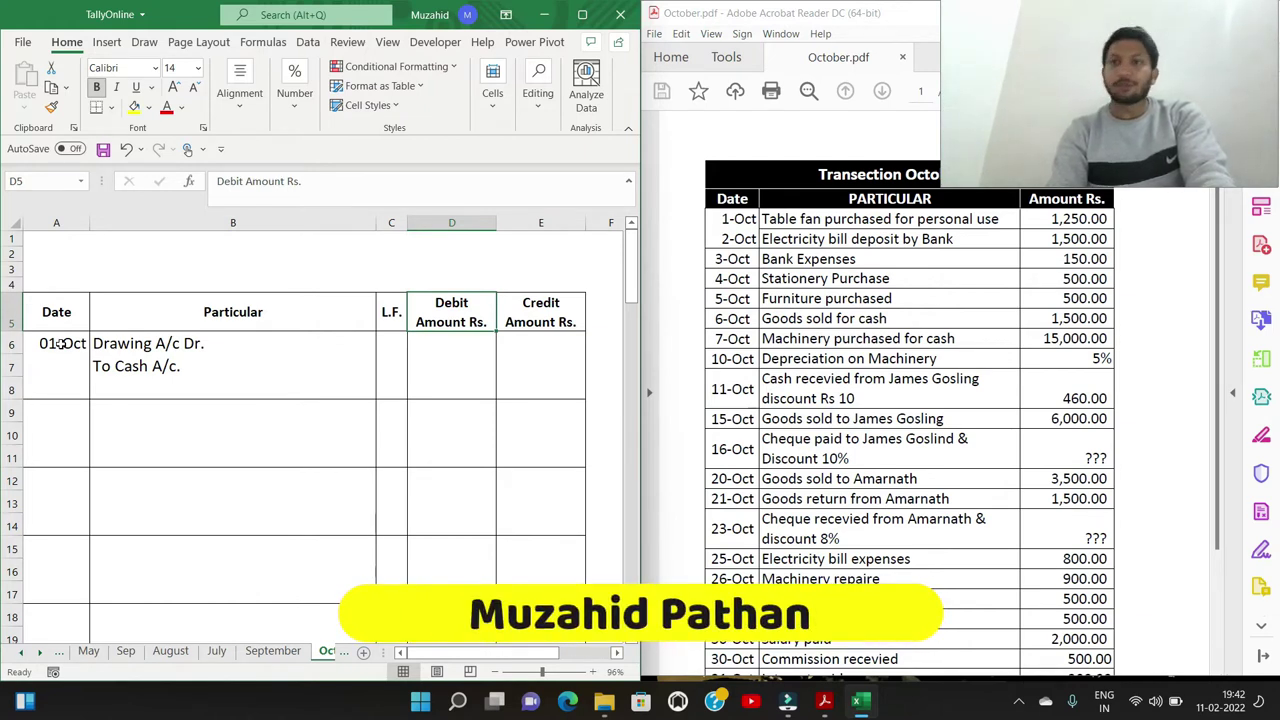
pyautogui.press('Left')
pyautogui.press('Left')
pyautogui.press('Left')
pyautogui.press('Down')
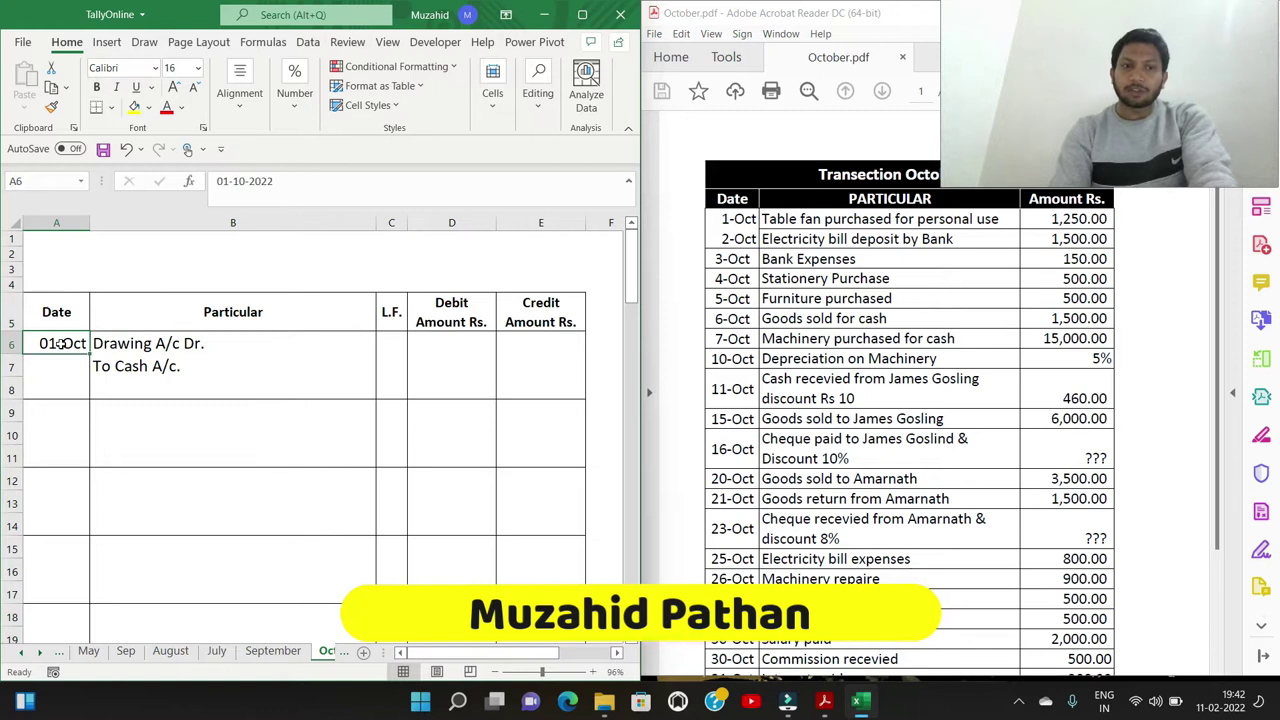
pyautogui.press('Right')
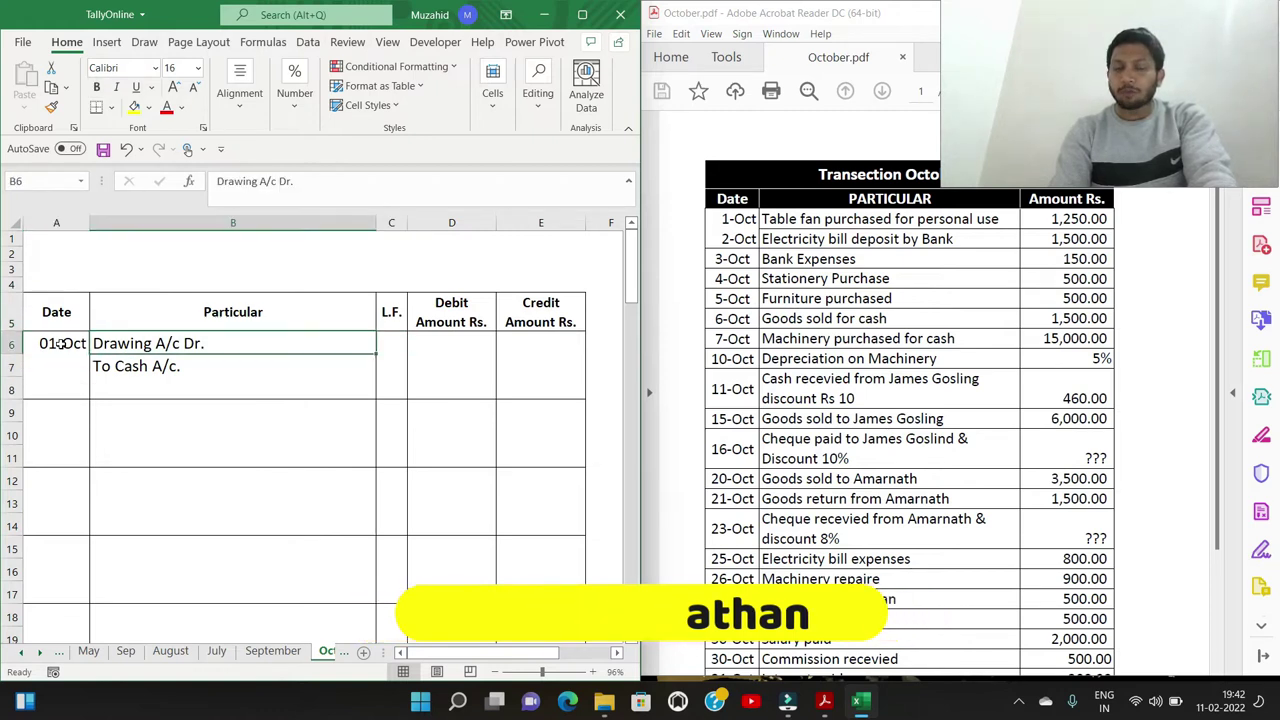
pyautogui.press('Right')
pyautogui.press('Right')
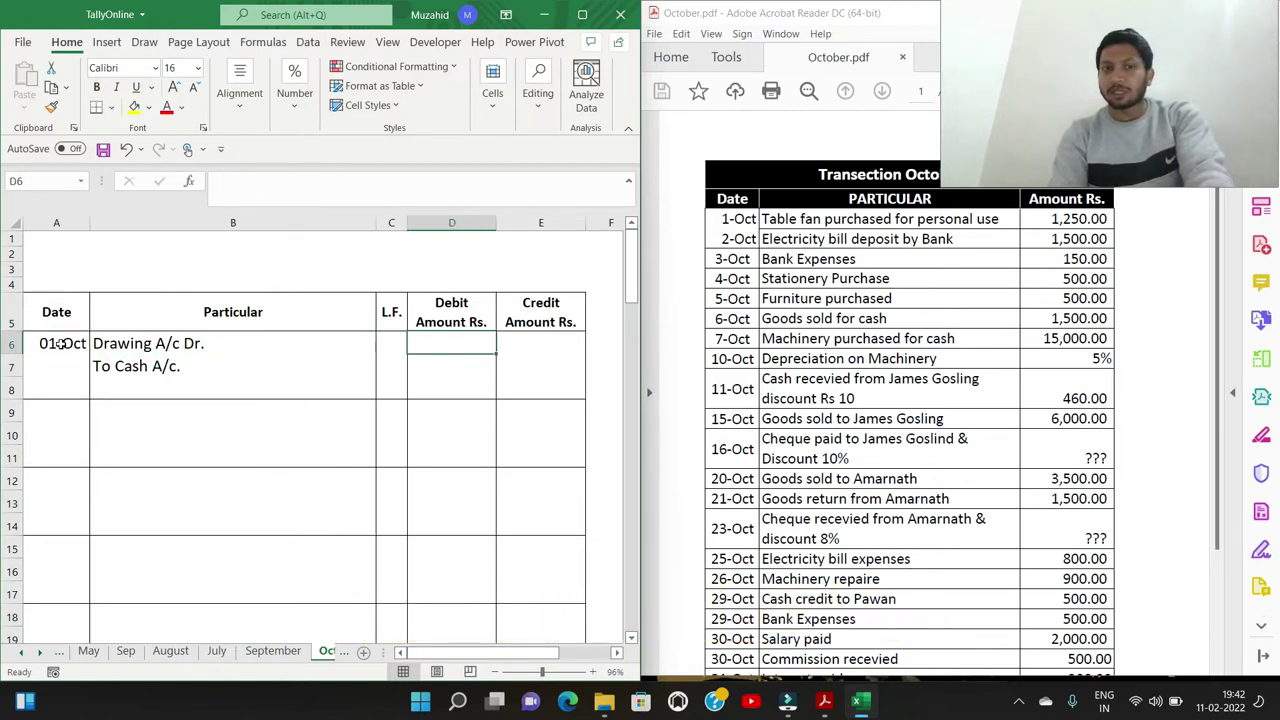
pyautogui.write('1250')
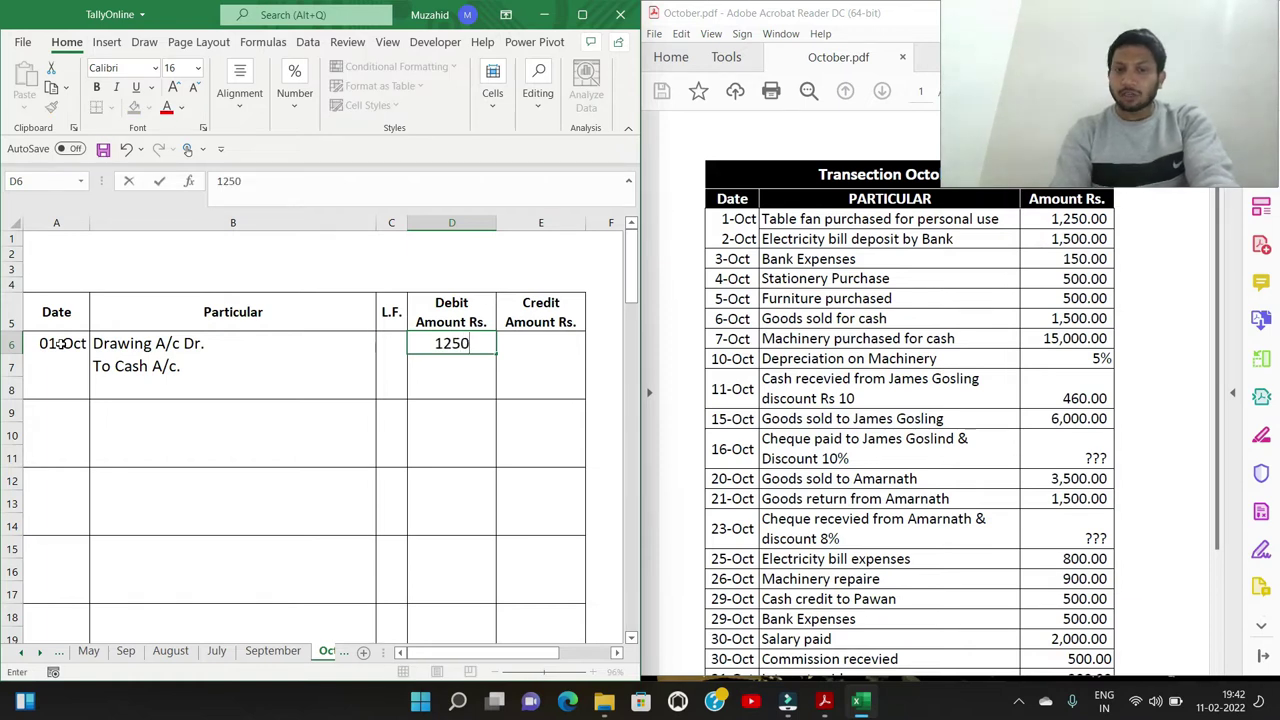
pyautogui.press('Right')
pyautogui.press('Down')
pyautogui.write('1')
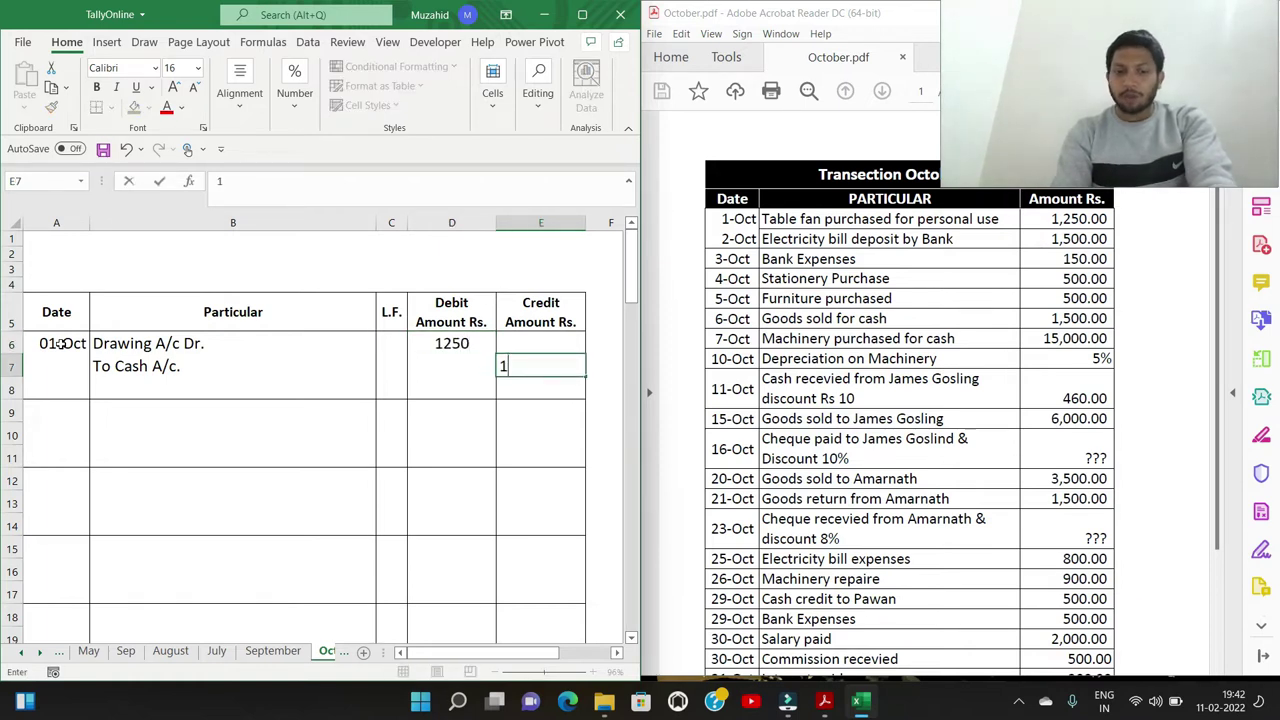
pyautogui.write('250')
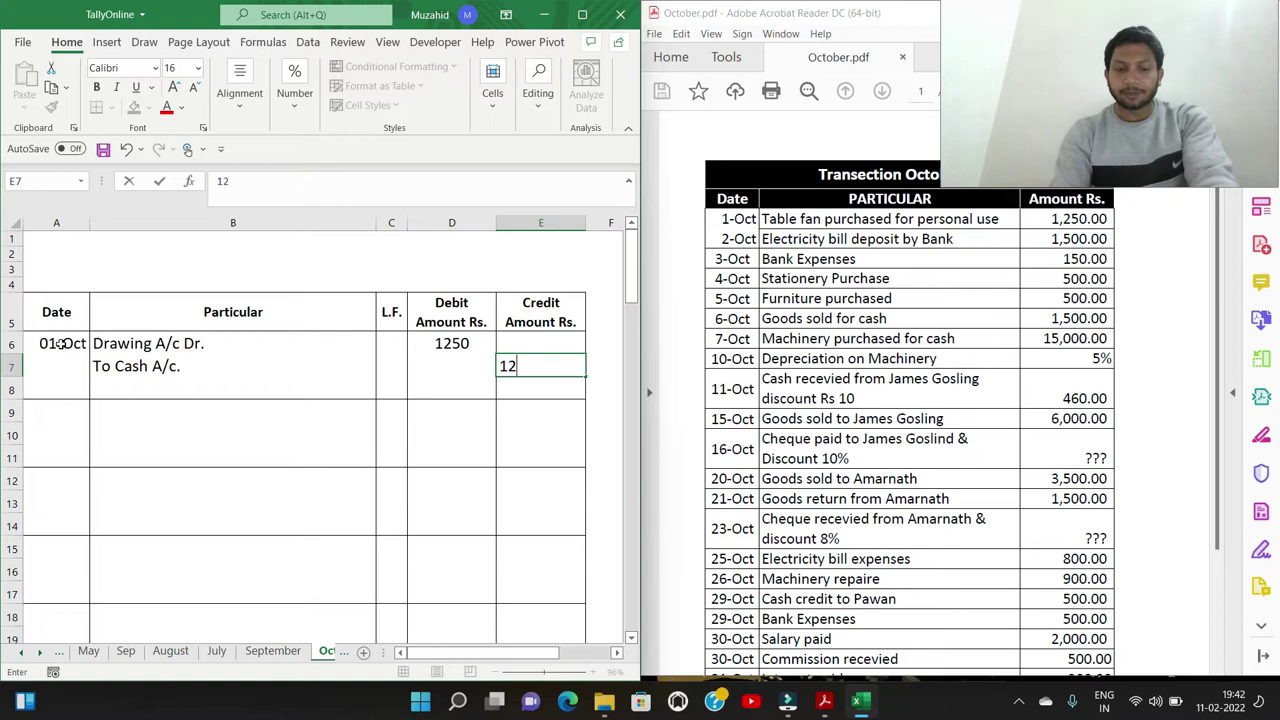
pyautogui.press('Down')
pyautogui.press('Left')
pyautogui.press('Left')
pyautogui.press('Left')
pyautogui.press('Left')
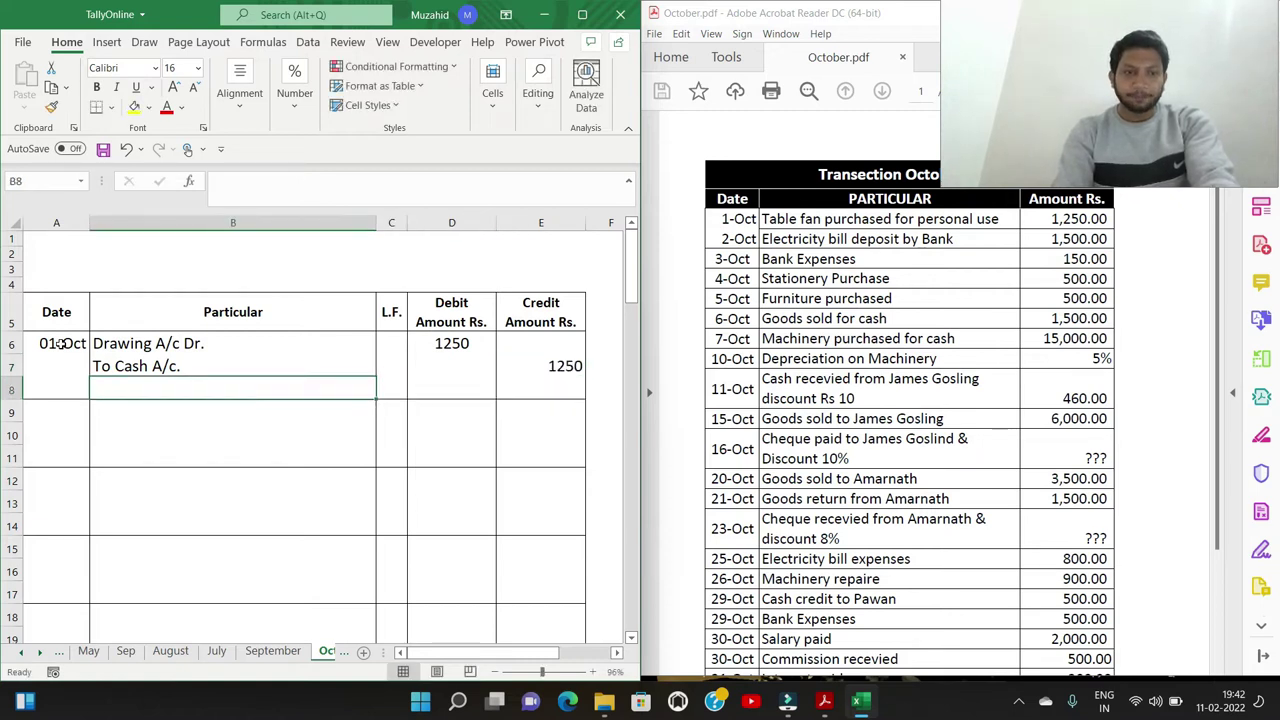
pyautogui.press('Down')
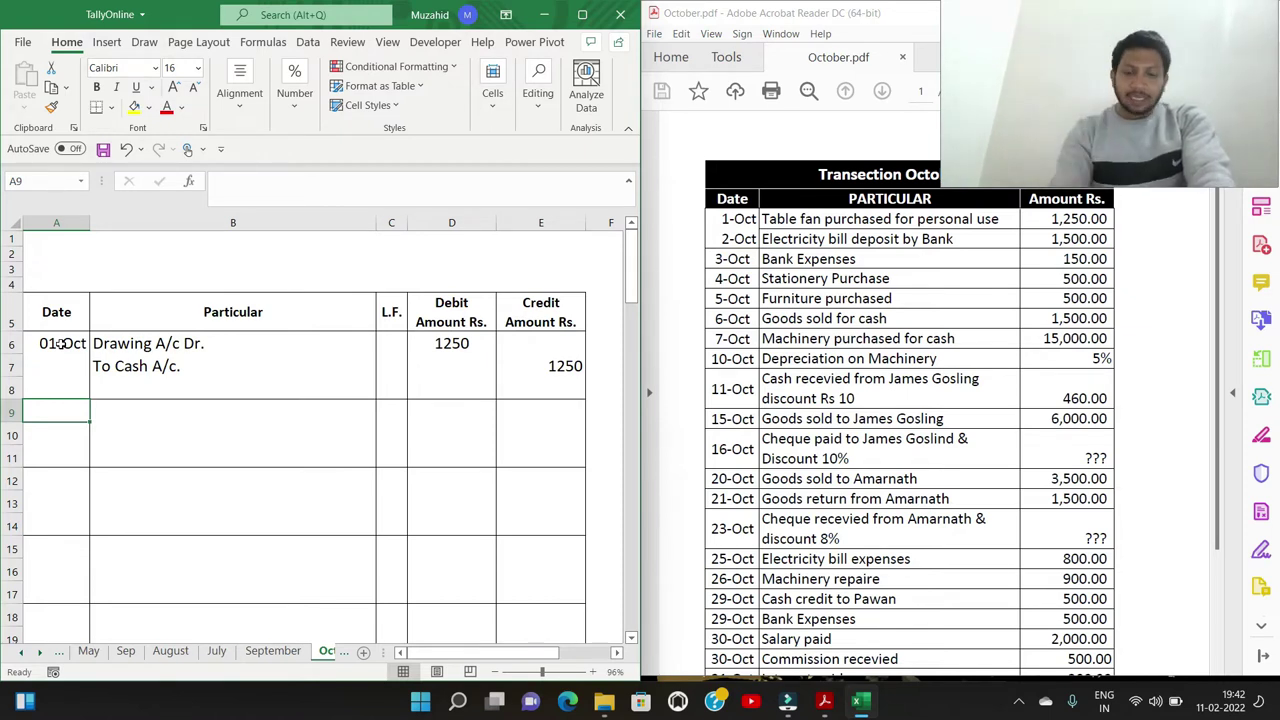
# Enter the 02-Oct date with 'Electricity Bill A/c Dr.' and 'To Axis A/c.' lines
pyautogui.write('2/10')
pyautogui.press('Tab')
pyautogui.write('Elel')
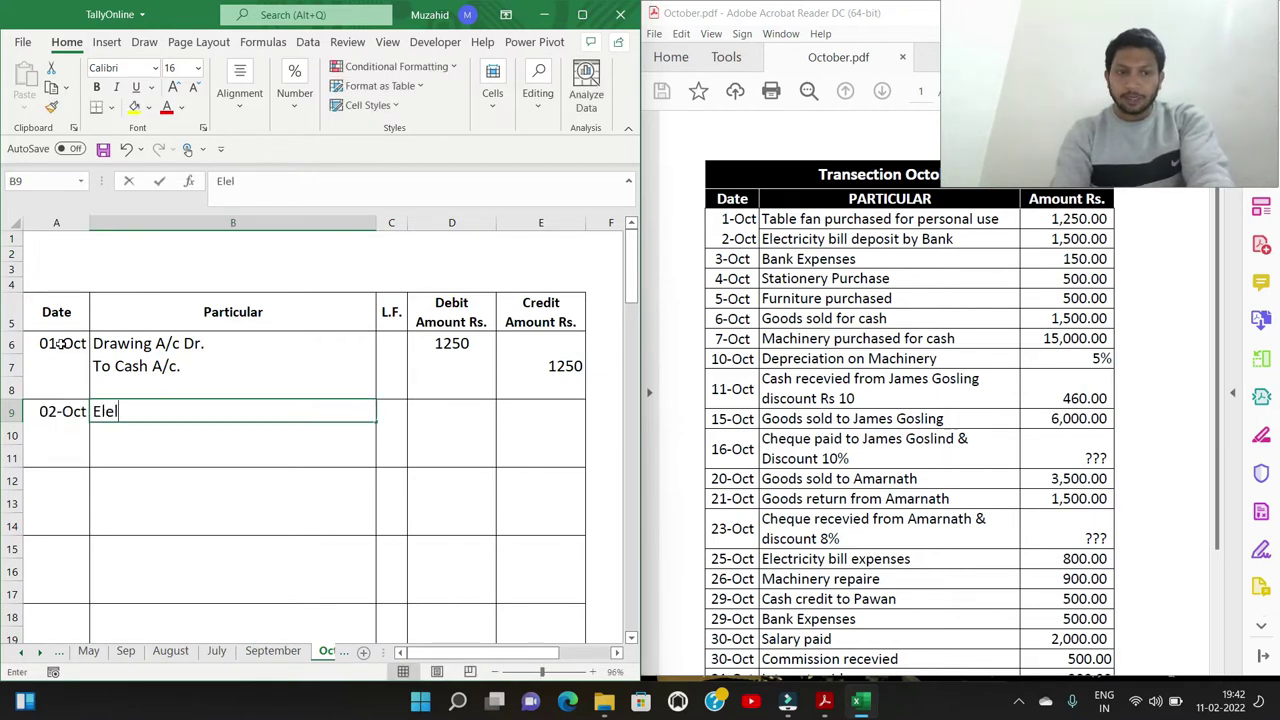
pyautogui.write('c')
pyautogui.press('BackSpace')
pyautogui.press('BackSpace')
pyautogui.write('ctricity Bill D')
pyautogui.press('BackSpace')
pyautogui.write('A')
pyautogui.press('BackSpace')
pyautogui.write('A/c Dr.')
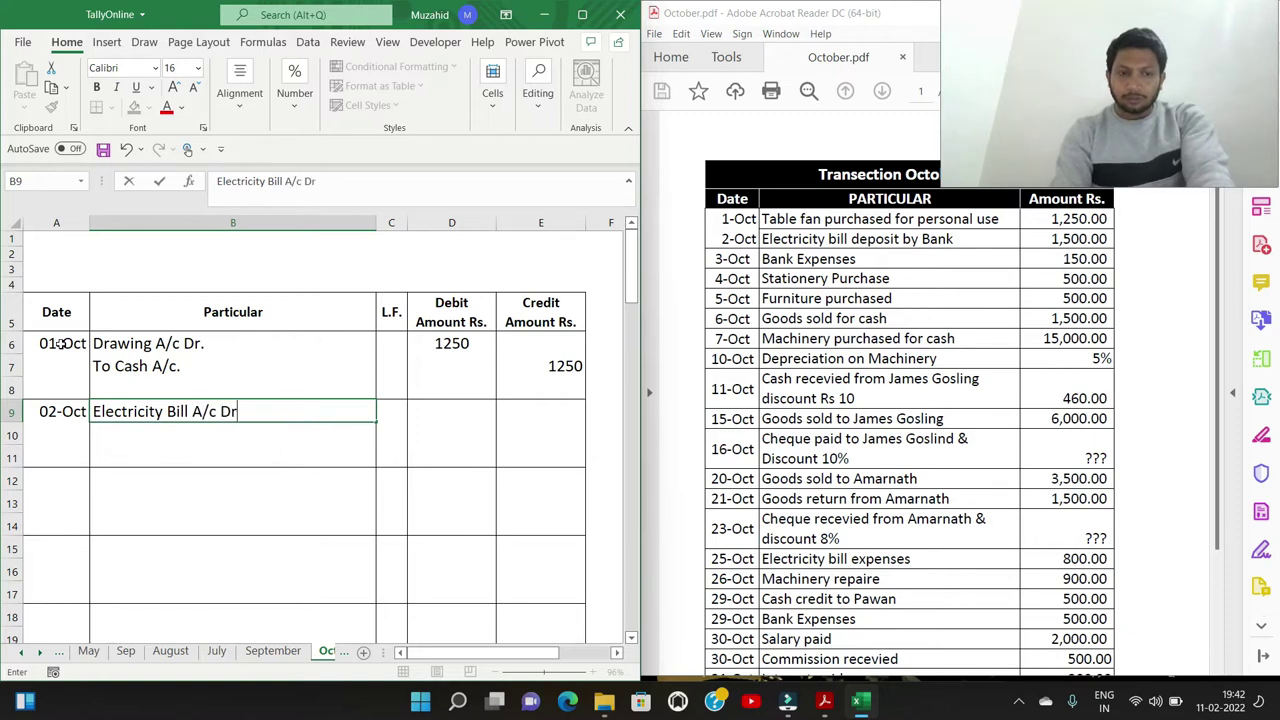
pyautogui.press('Return')
pyautogui.write('To Axis A/c.')
pyautogui.press('Tab')
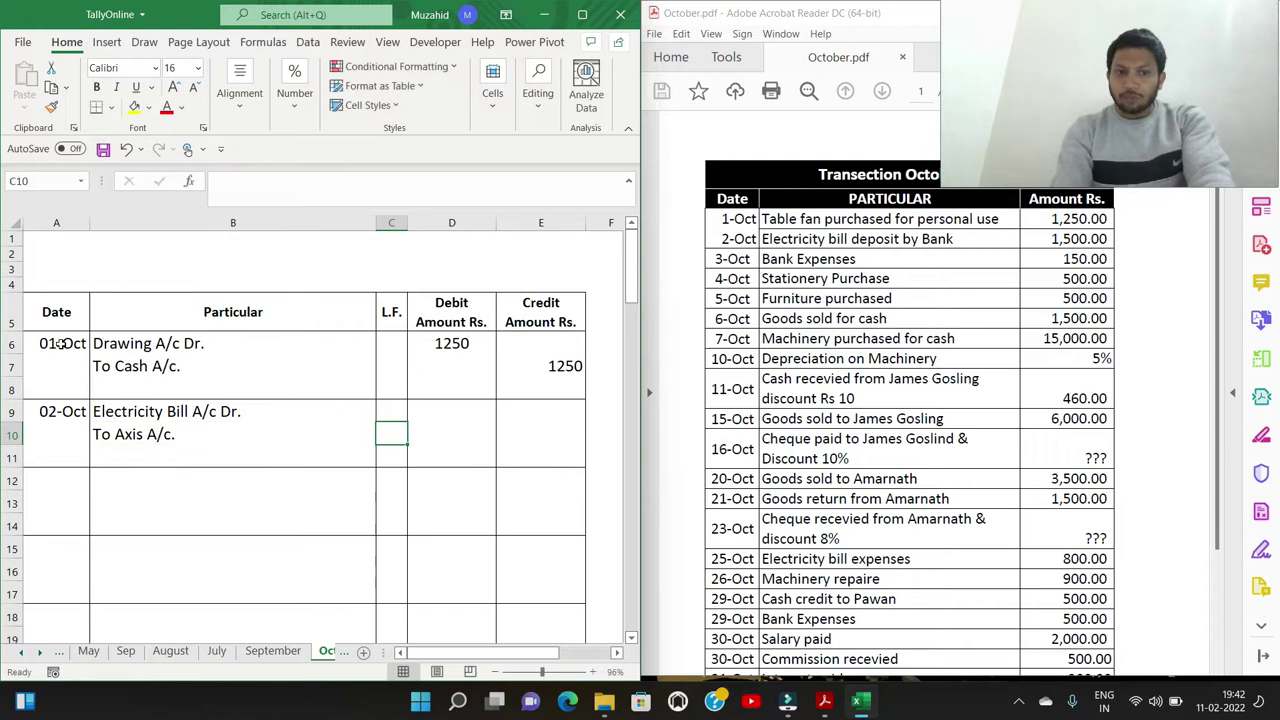
# Record 1500 as the debit and the credit amount for the Electricity Bill entry
pyautogui.press('Up')
pyautogui.press('Right')
pyautogui.write('1500')
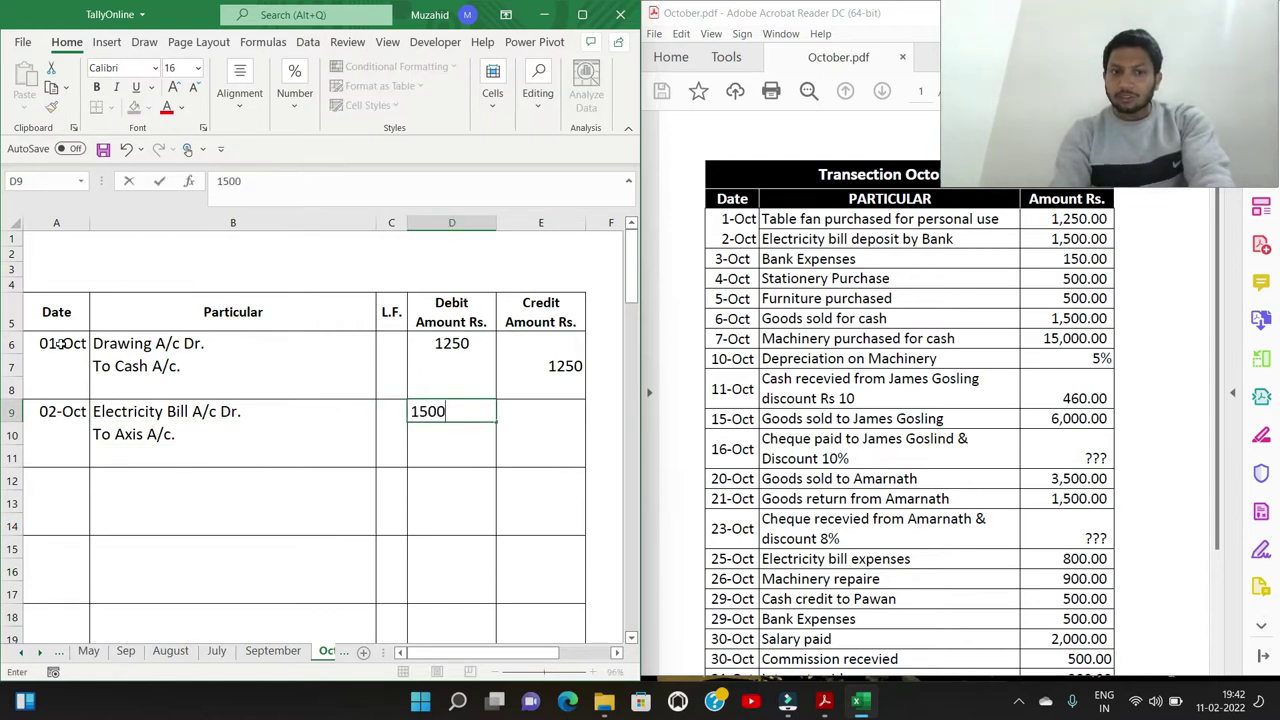
pyautogui.press('Return')
pyautogui.press('Right')
pyautogui.write('1500')
pyautogui.press('Return')
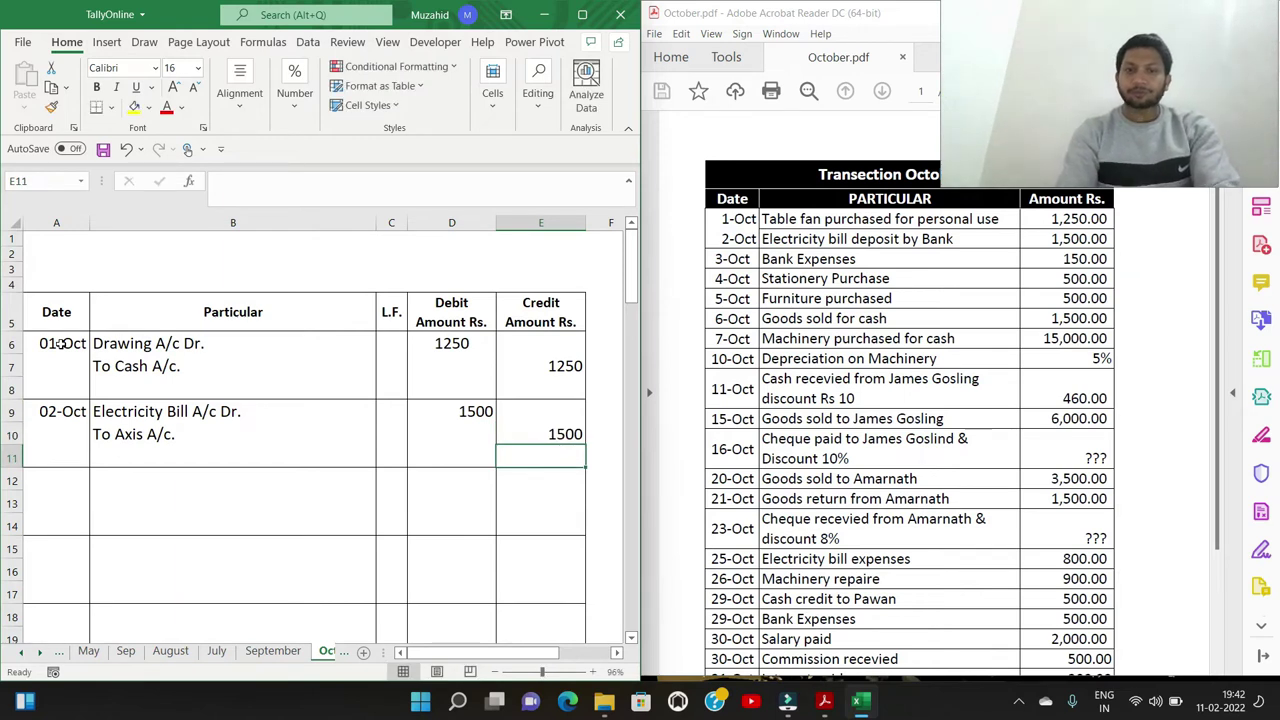
pyautogui.press('Down')
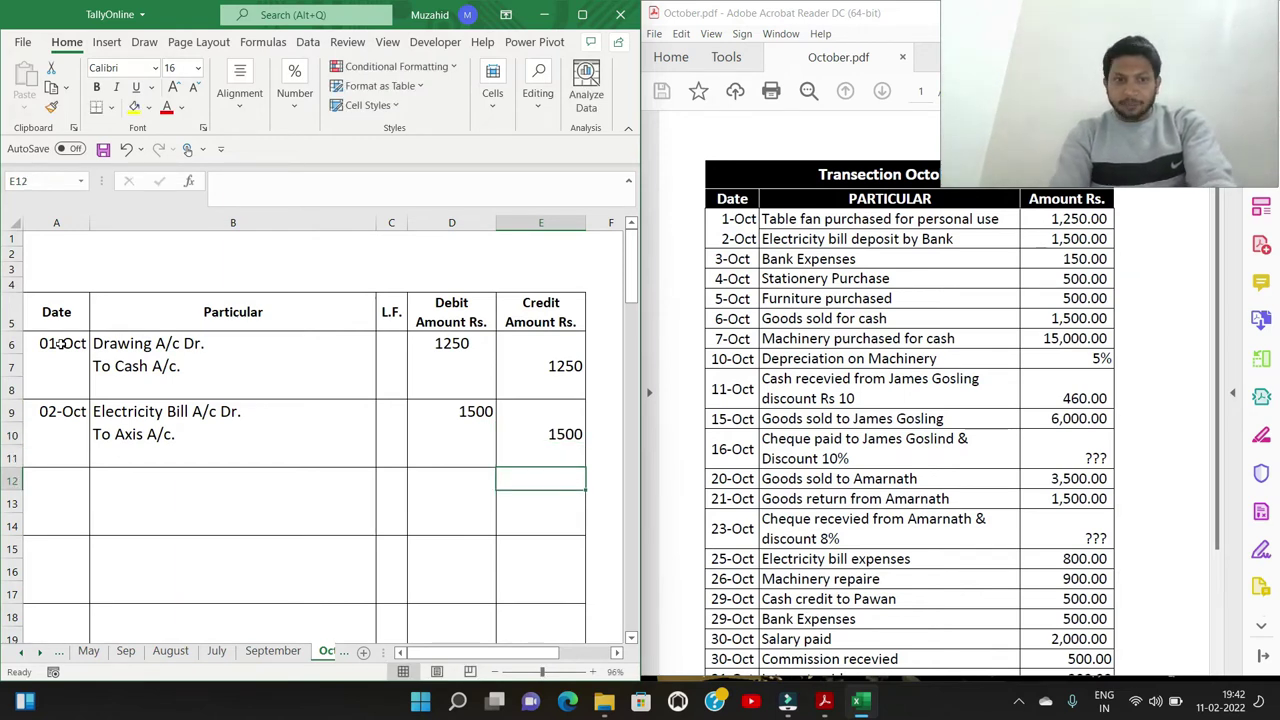
pyautogui.press('Left')
pyautogui.press('Left')
pyautogui.press('Left')
pyautogui.press('Left')
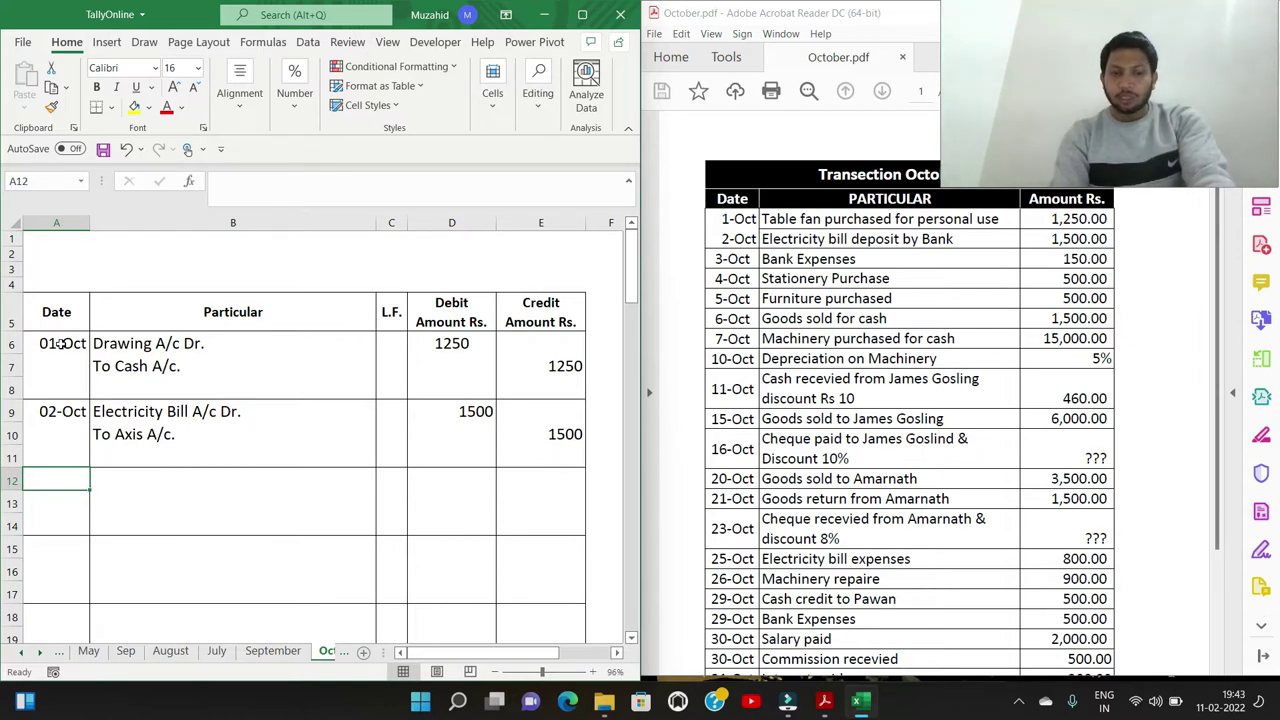
# Enter the 03-Oct date with 'Bank Expenses A/c Dr.' and 'To Axis A/c' lines
pyautogui.write('3/10')
pyautogui.press('Tab')
pyautogui.write('Bank Exp')
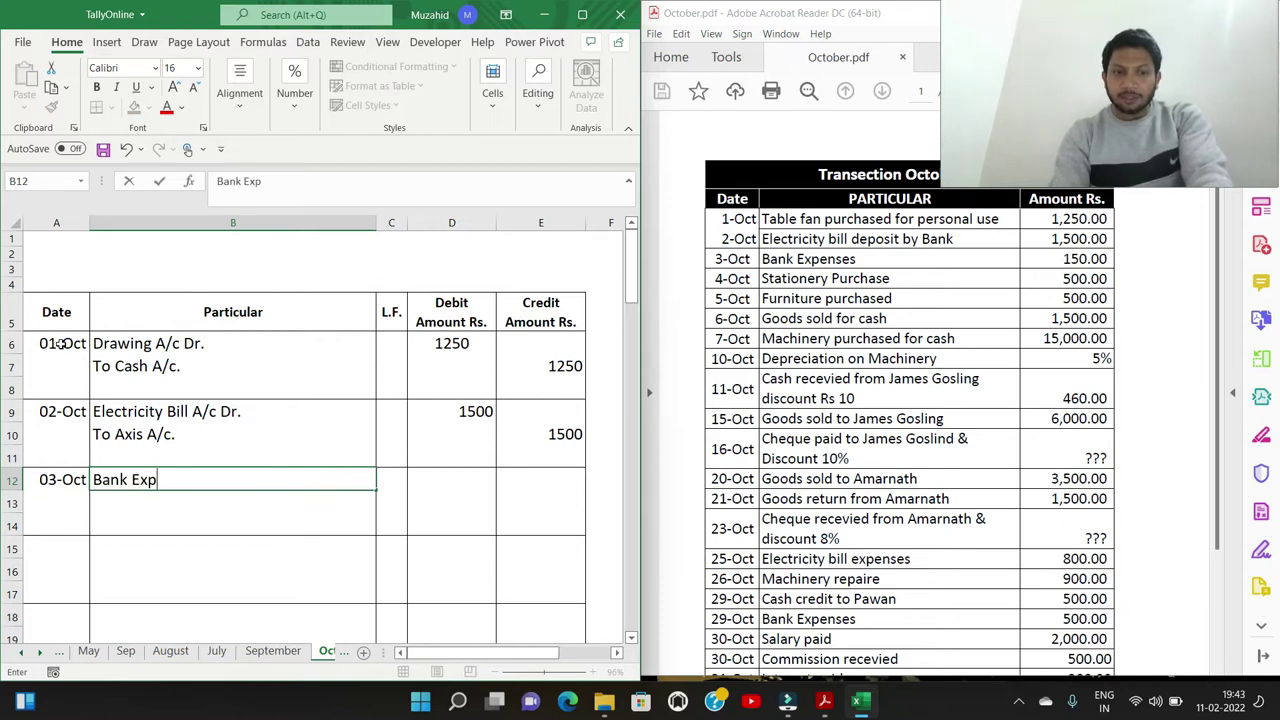
pyautogui.write('enses A/c')
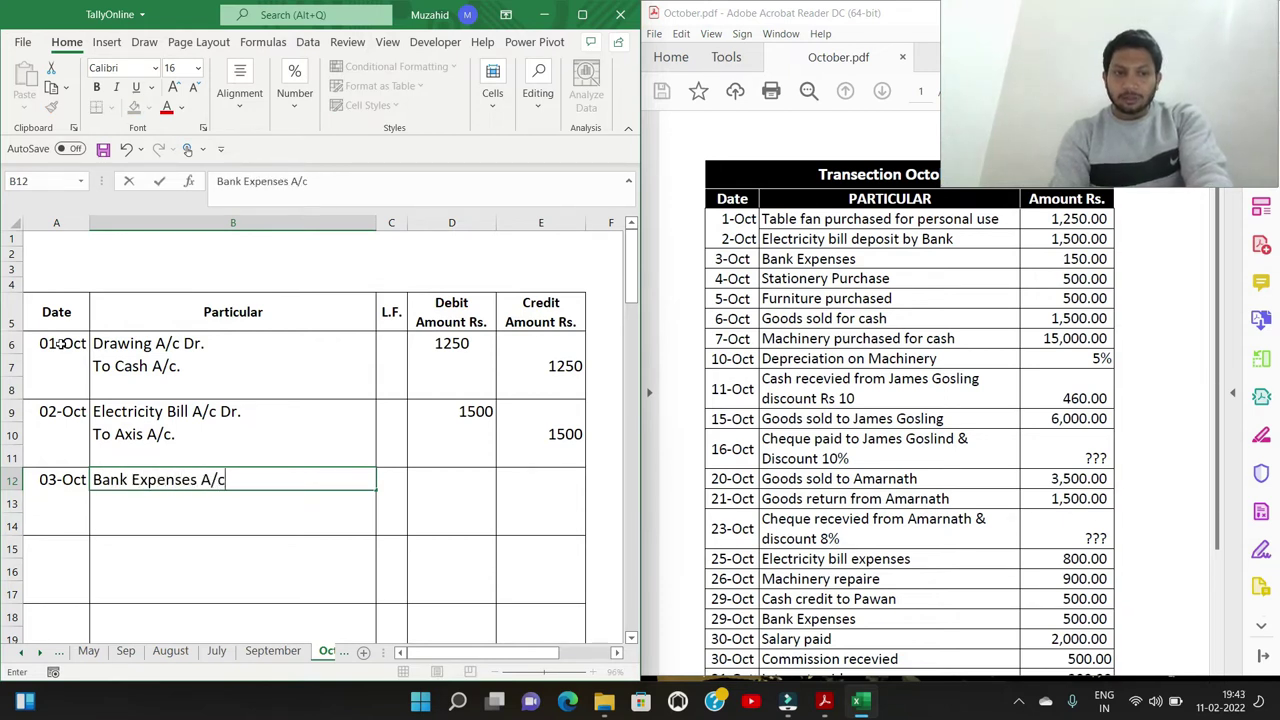
pyautogui.write(' Dr.')
pyautogui.press('Return')
pyautogui.write('To Axis A/c')
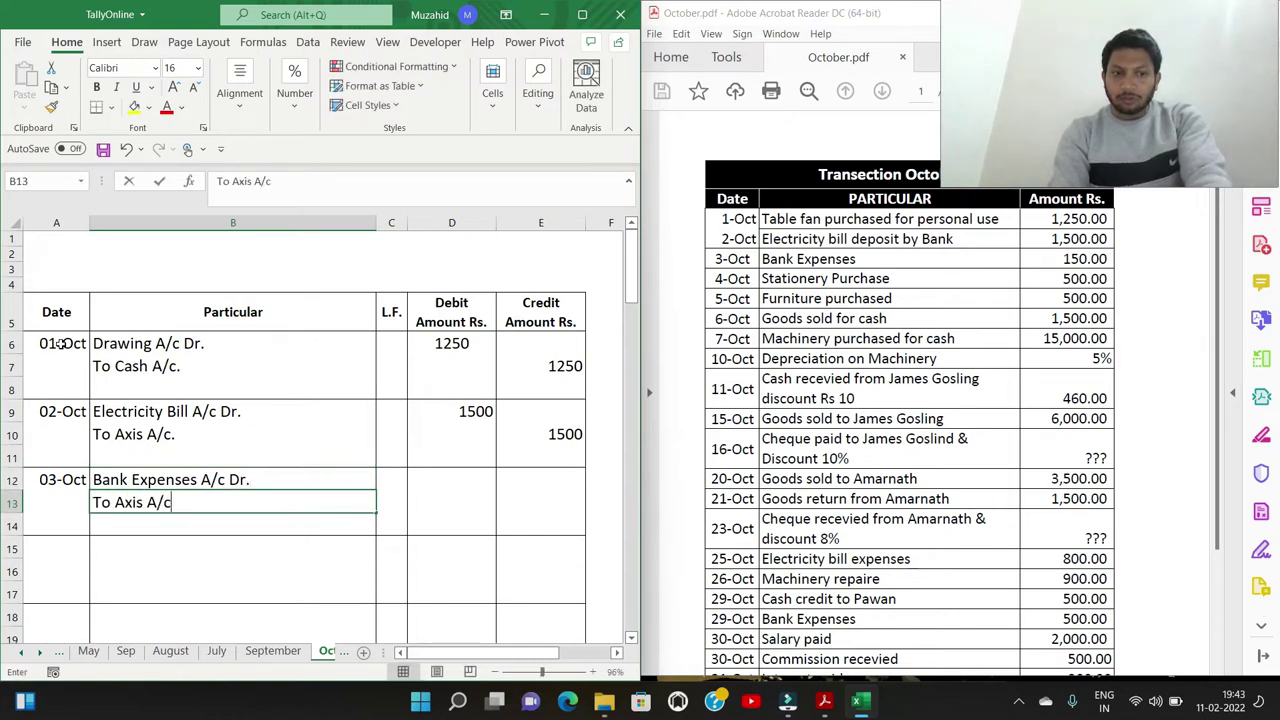
pyautogui.press('Tab')
# Record 150 as the debit and the credit amount for the Bank Expenses entry
pyautogui.press('Up')
pyautogui.press('Right')
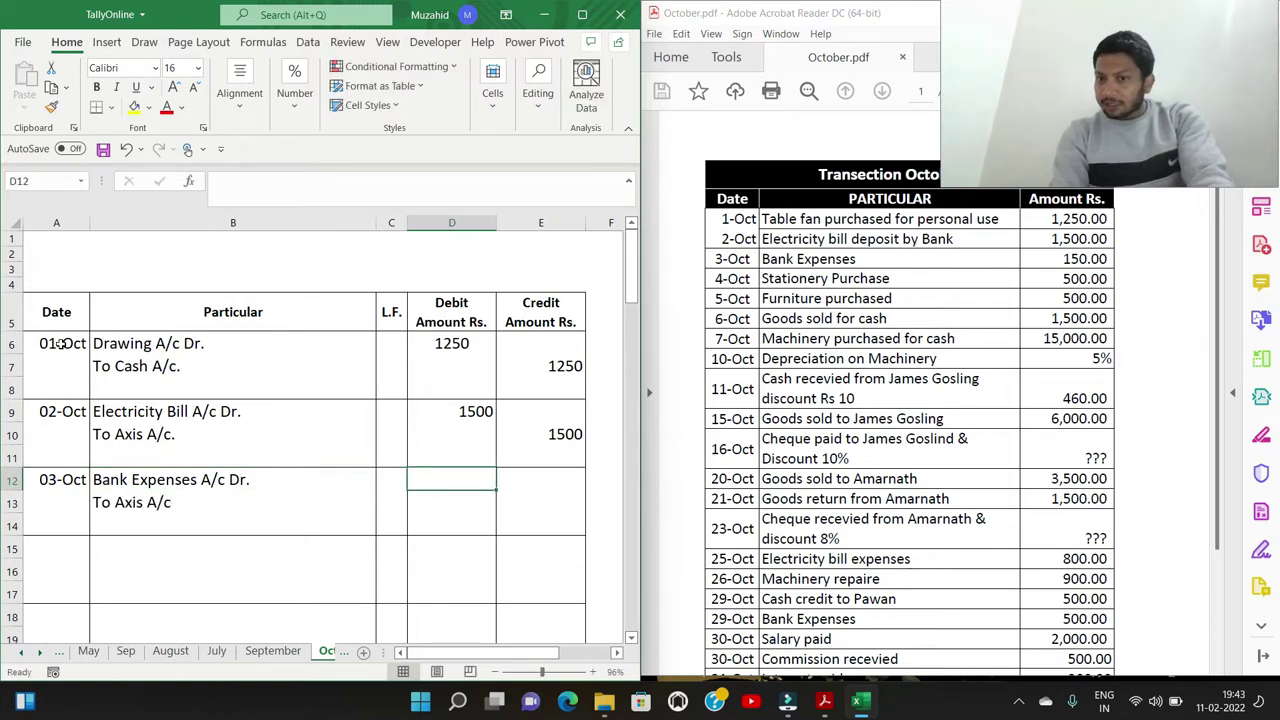
pyautogui.write('150')
pyautogui.press('Tab')
pyautogui.press('Down')
pyautogui.write('150')
pyautogui.press('Return')
pyautogui.press('Left')
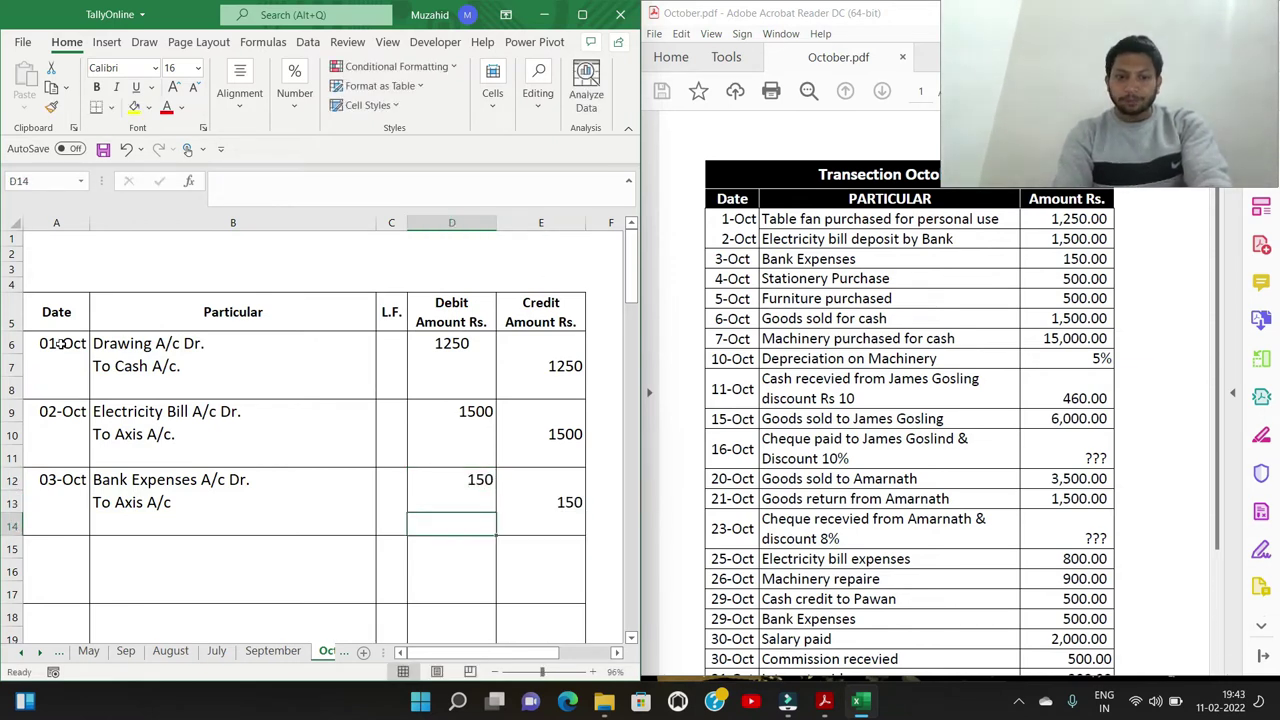
pyautogui.press('Left')
pyautogui.press('Left')
pyautogui.press('Left')
pyautogui.press('Down')
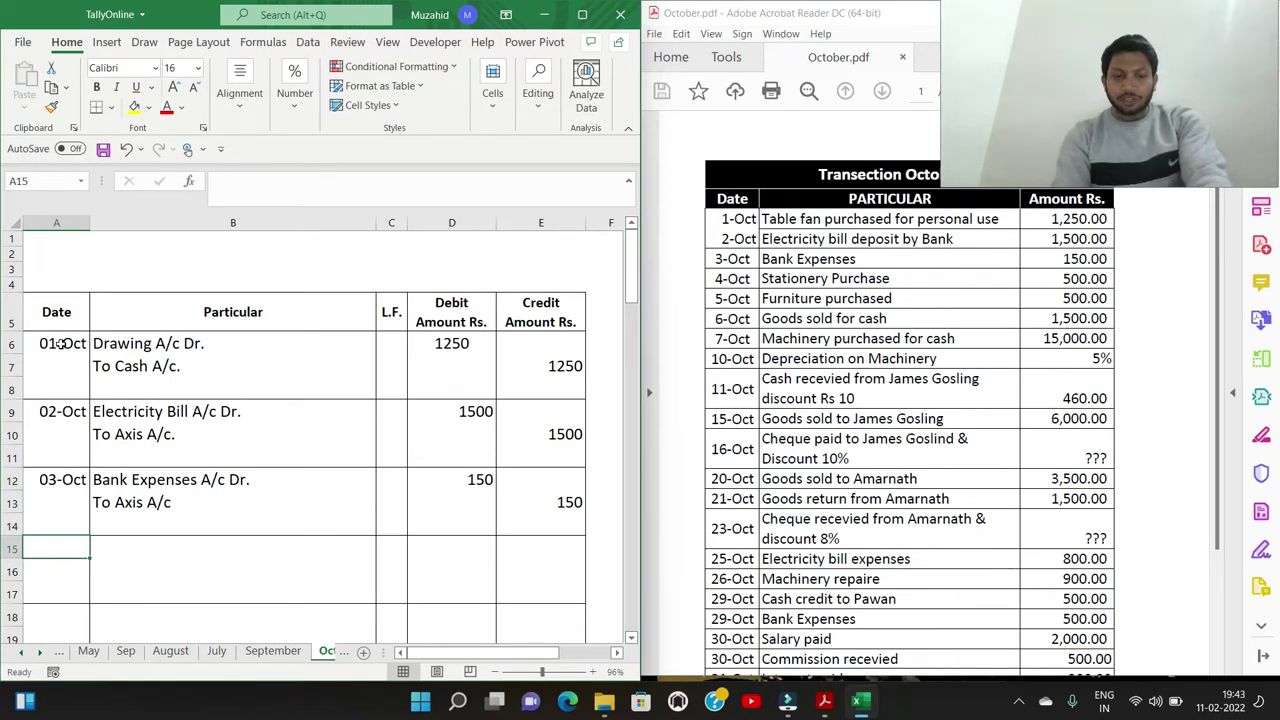
# Enter the 04-Oct date with 'Stationary A/c Dr.' and 'To Cash A/c.' lines
pyautogui.write('4/10')
pyautogui.press('Tab')
pyautogui.write('Station ')
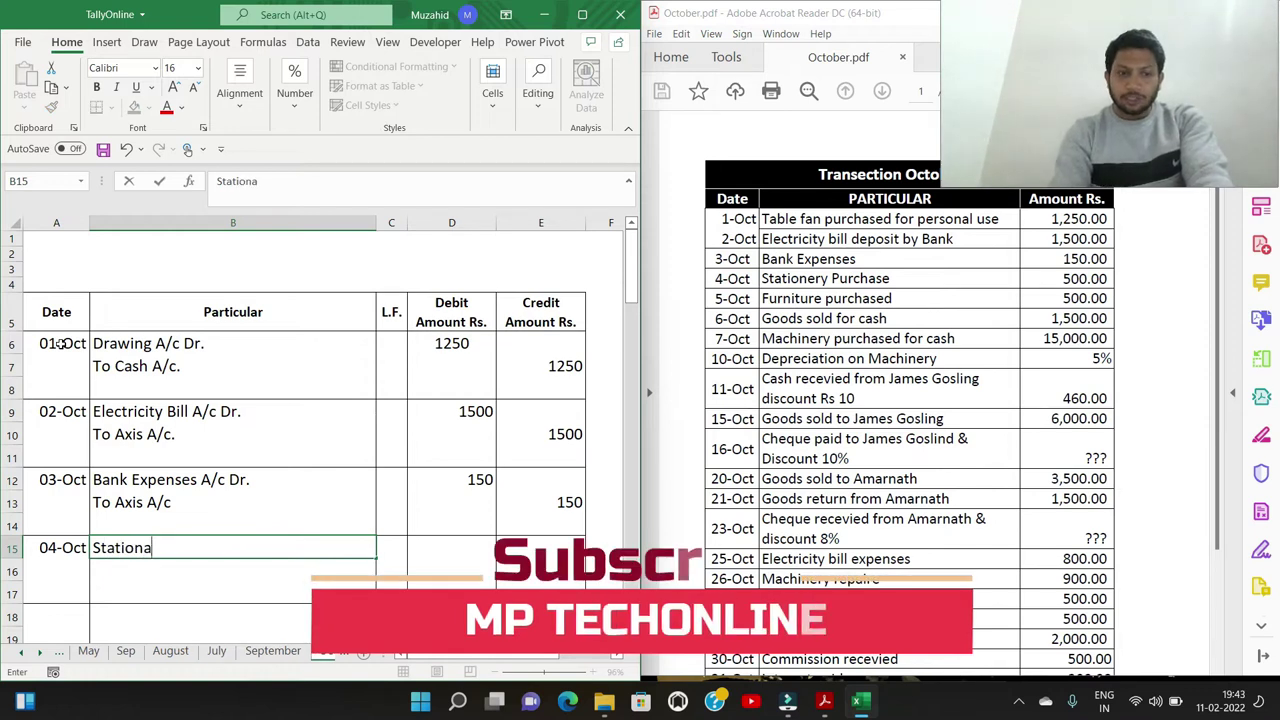
pyautogui.write('ary A/c Dr.')
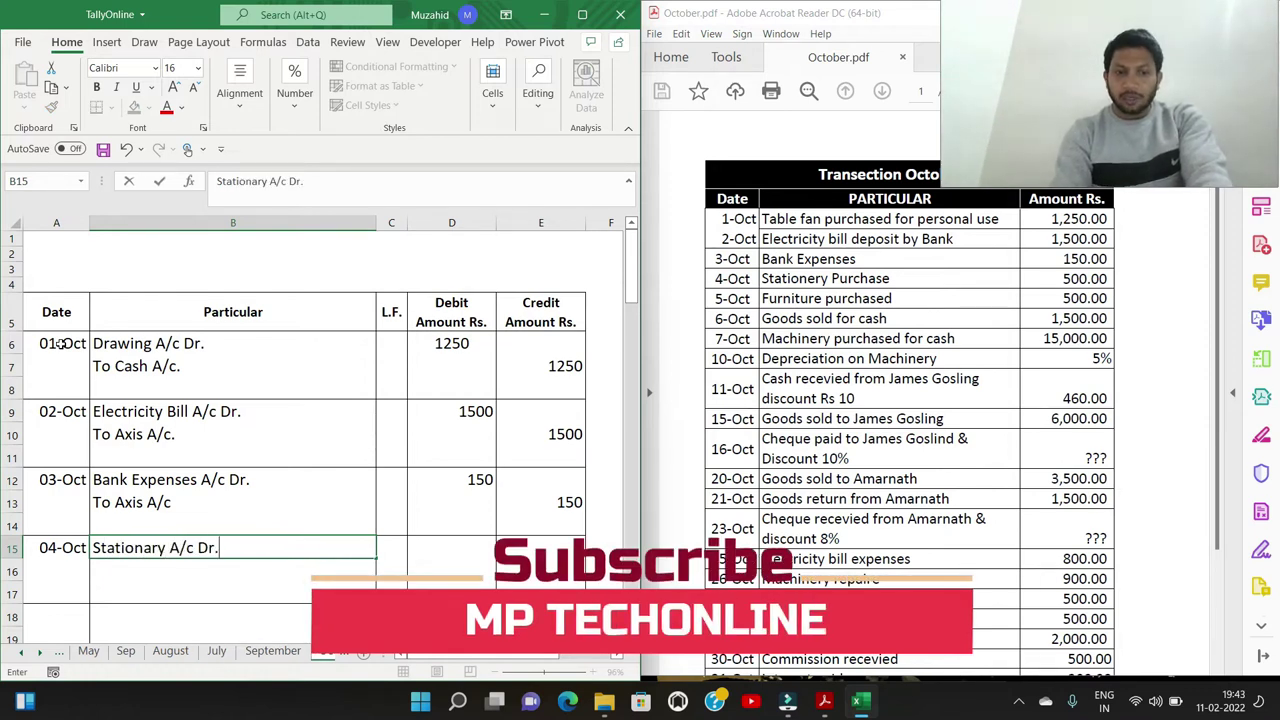
pyautogui.press('Return')
pyautogui.write('Tp C')
pyautogui.press('BackSpace')
pyautogui.press('BackSpace')
pyautogui.press('BackSpace')
pyautogui.write('o Cash A/')
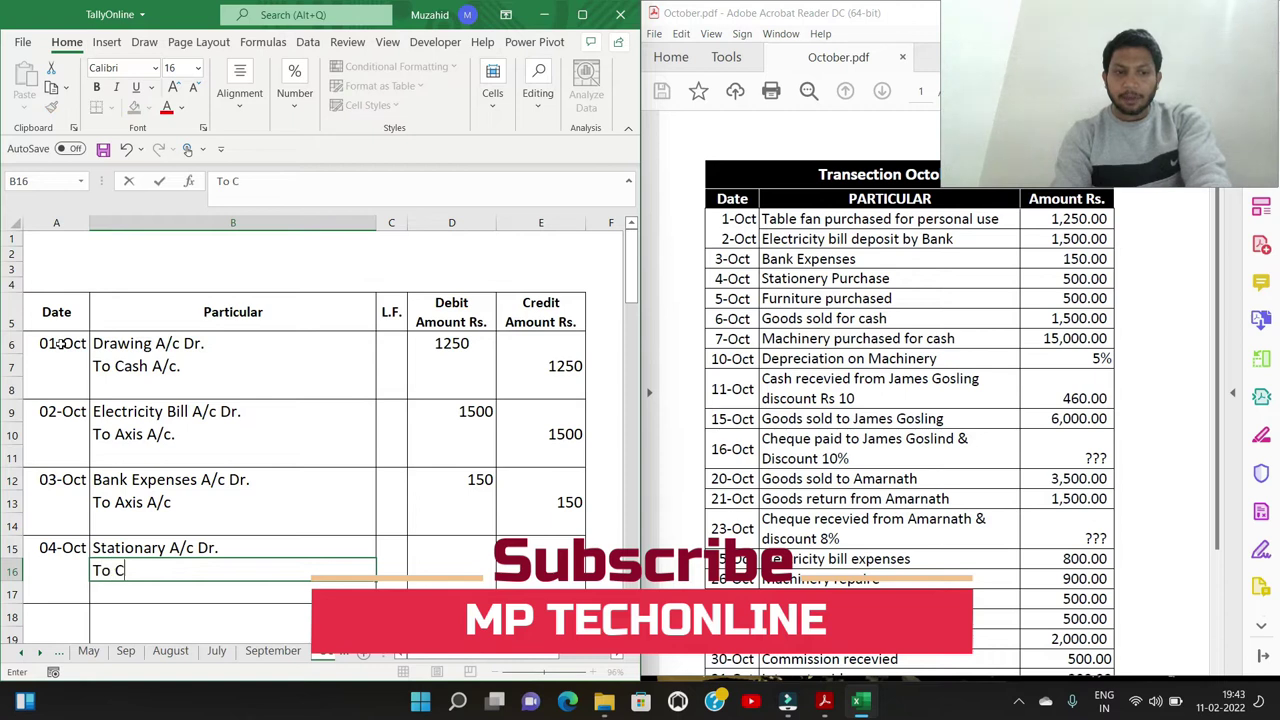
pyautogui.press('Tab')
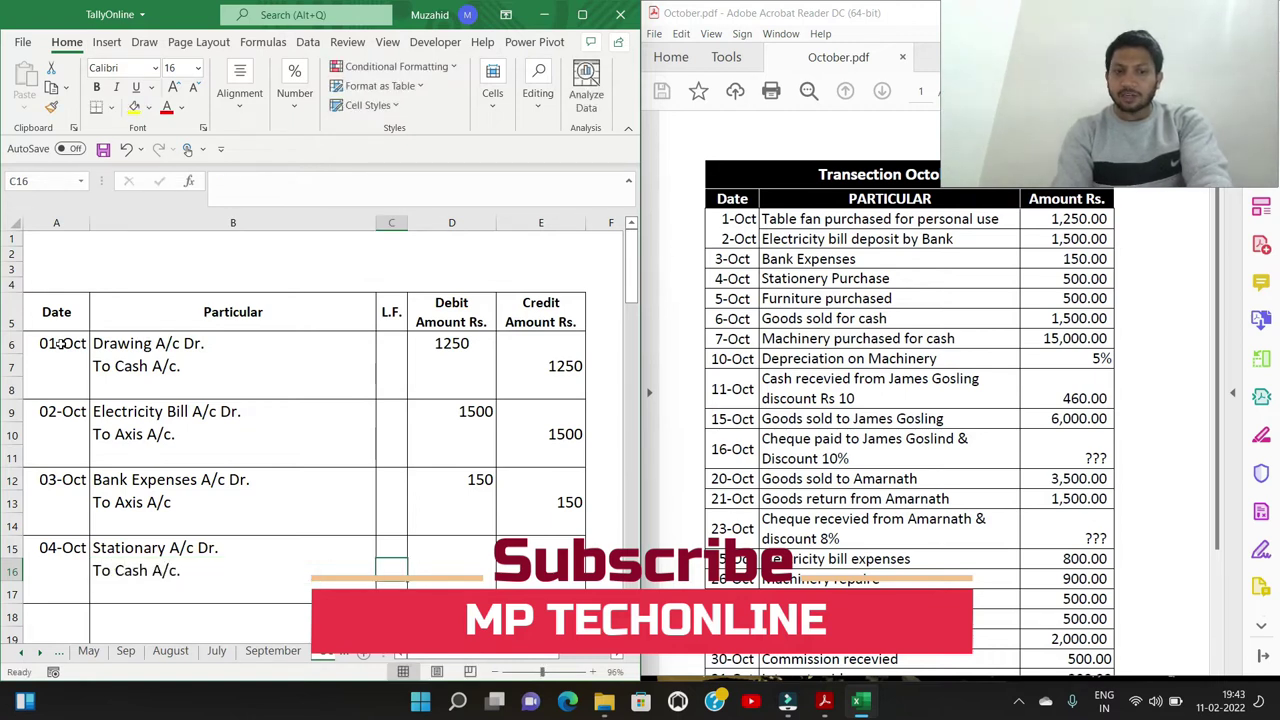
# Record 500 as the debit and the credit amount for the Stationary entry
pyautogui.press('Up')
pyautogui.press('Right')
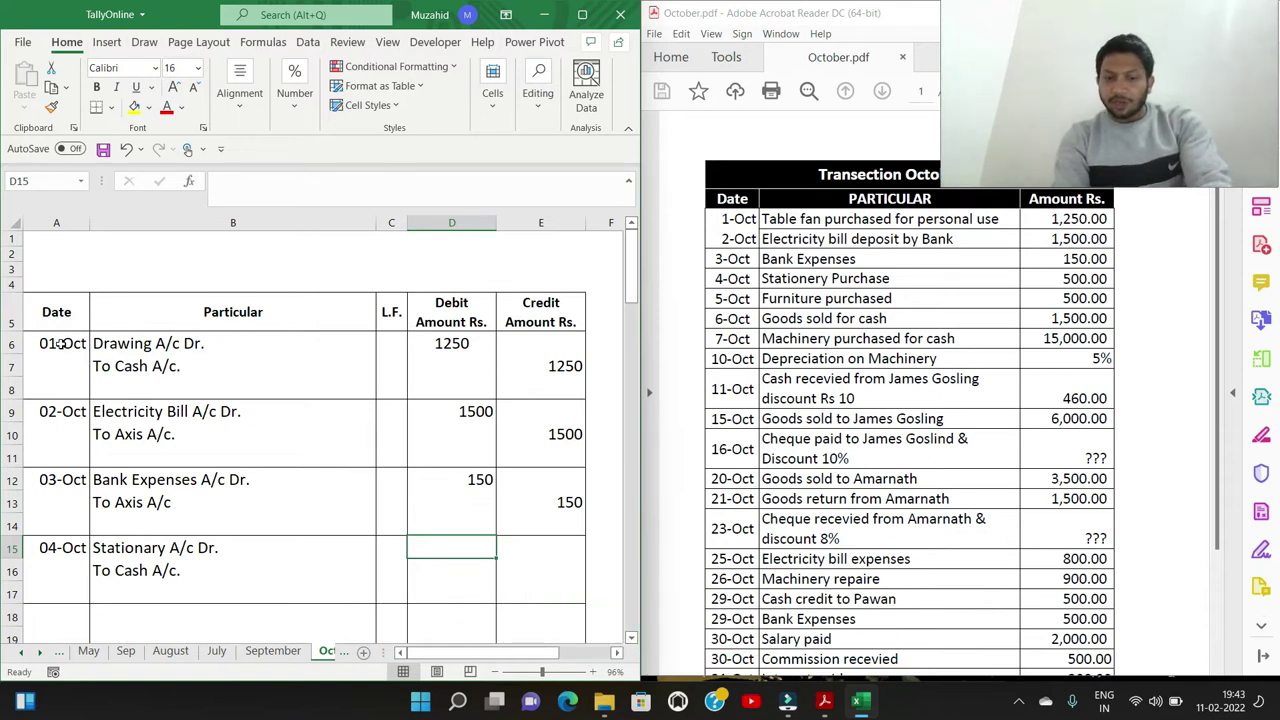
pyautogui.write('500')
pyautogui.press('Tab')
pyautogui.press('Down')
pyautogui.write('50')
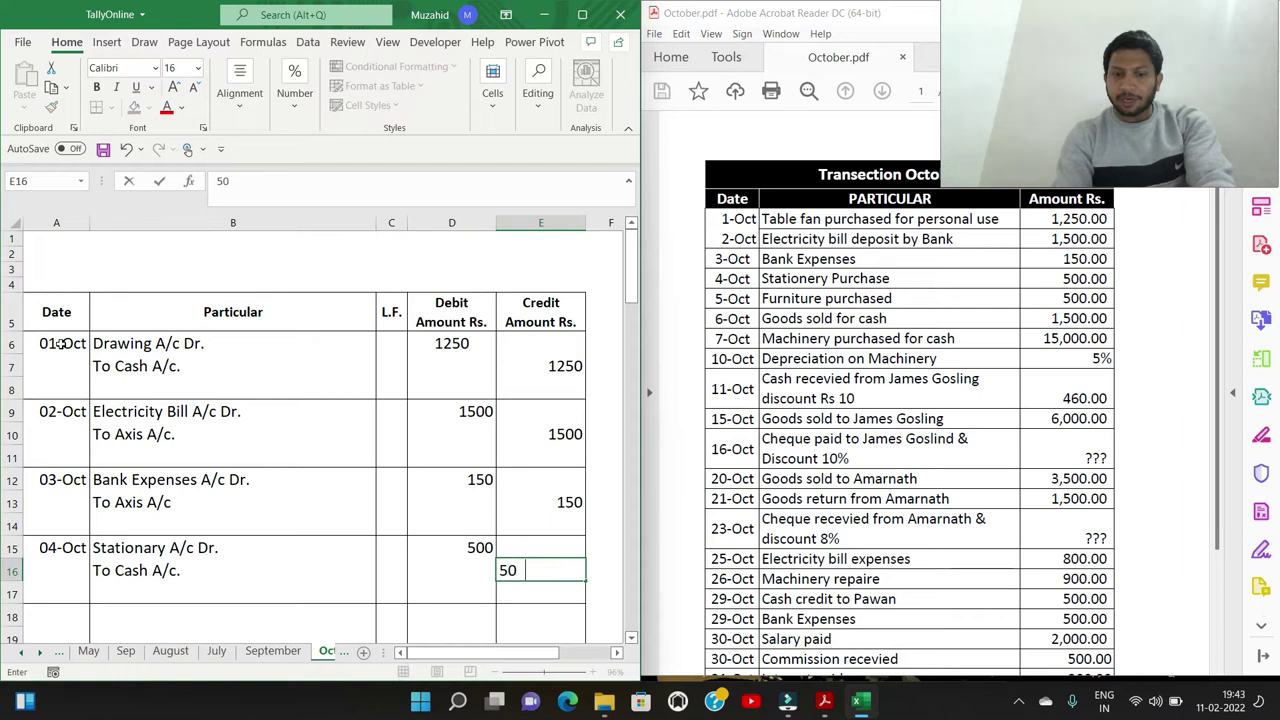
pyautogui.write('0')
pyautogui.press('Return')
pyautogui.press('Left')
pyautogui.press('Left')
pyautogui.press('Left')
pyautogui.press('Left')
pyautogui.press('Down')
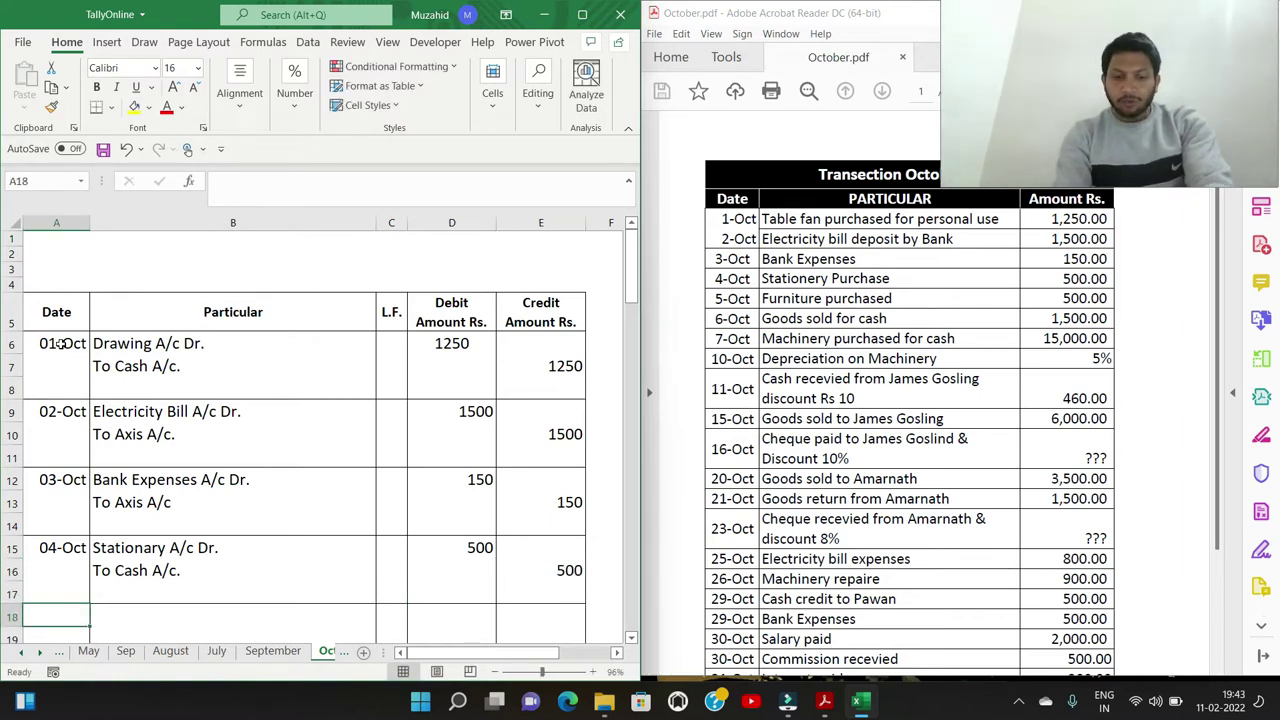
# Enter the 05-Oct date with 'Furniture A/c Dr.' and 'To Cash A/c.' lines
pyautogui.write('5/10')
pyautogui.press('Tab')
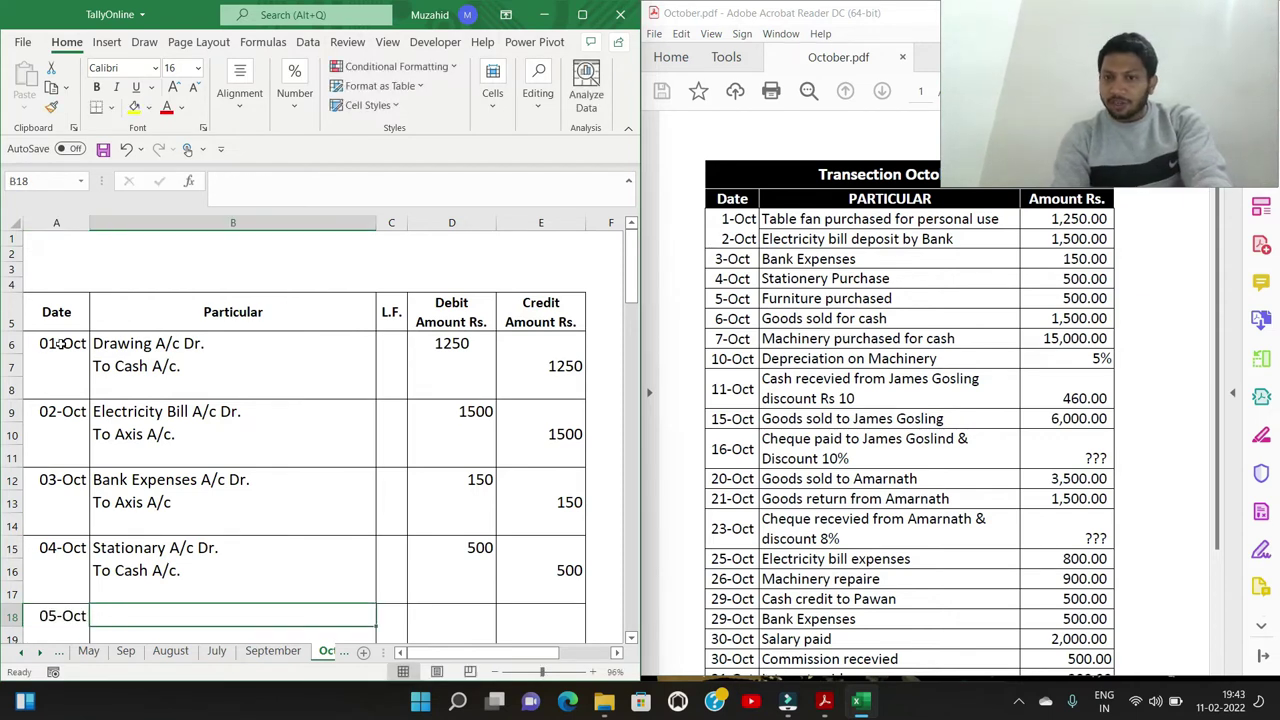
pyautogui.write('Furniture A/c Dr.')
pyautogui.press('Return')
pyautogui.write('To Cash A/c.')
pyautogui.press('Right')
# Record 500 debit and credit for Furniture, then date the next entry 06-Oct
pyautogui.press('Up')
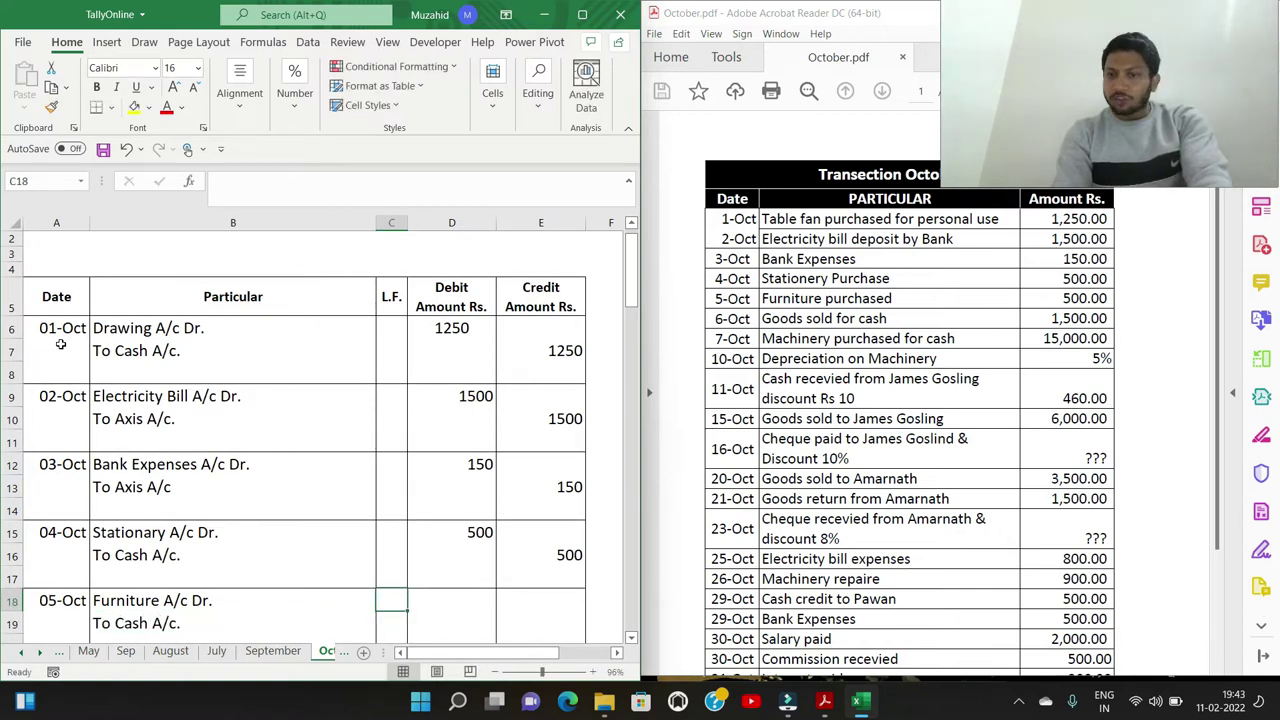
pyautogui.press('Right')
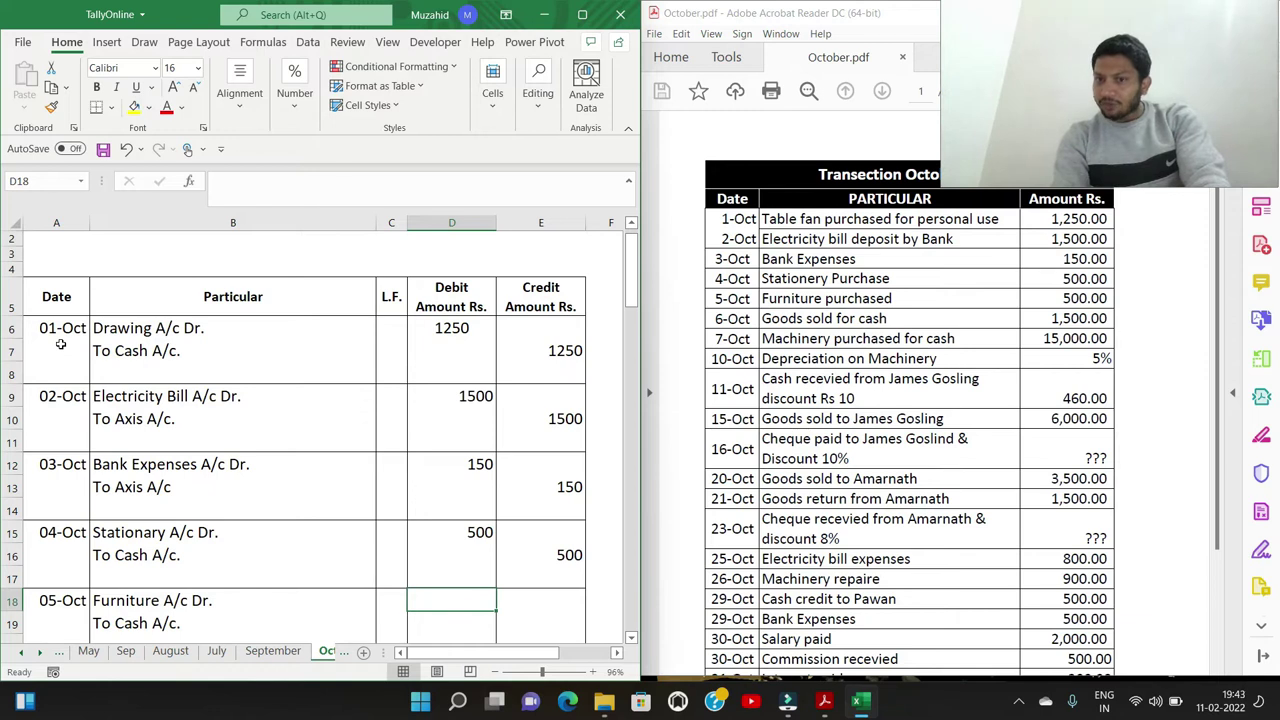
pyautogui.write('500')
pyautogui.press('Return')
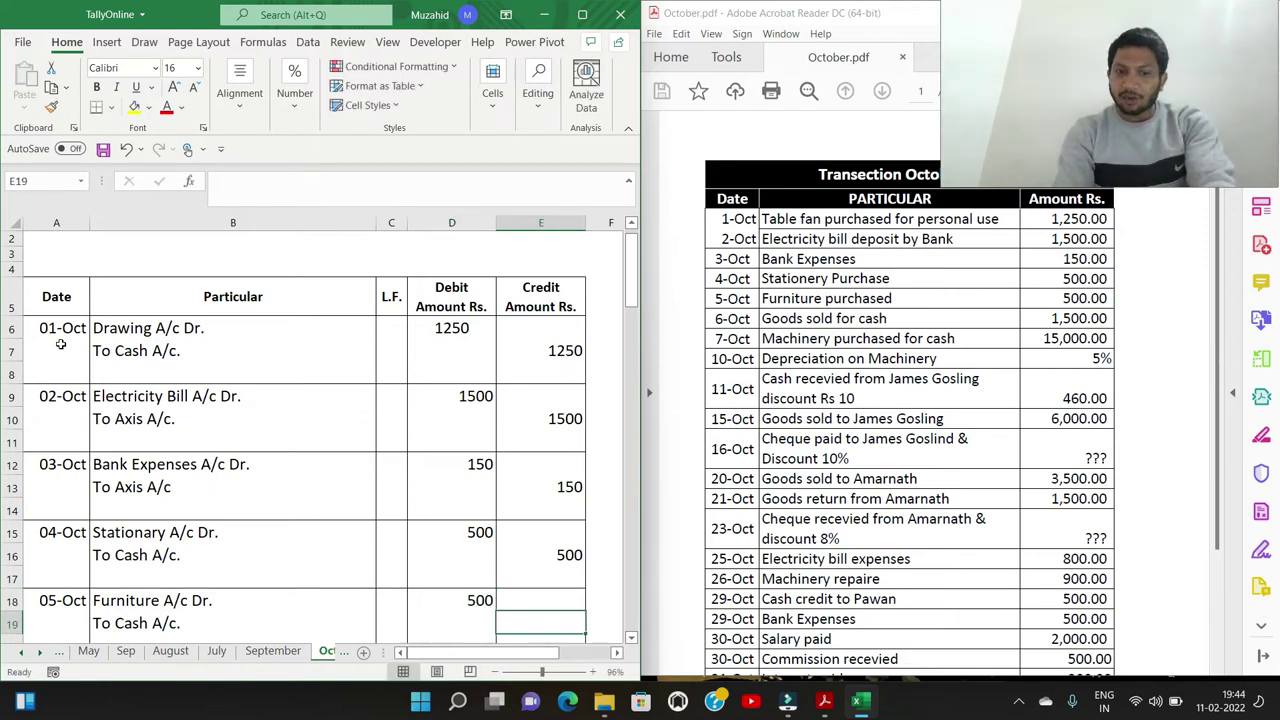
pyautogui.press('Right')
pyautogui.write('500')
pyautogui.press('Return')
pyautogui.press('Down')
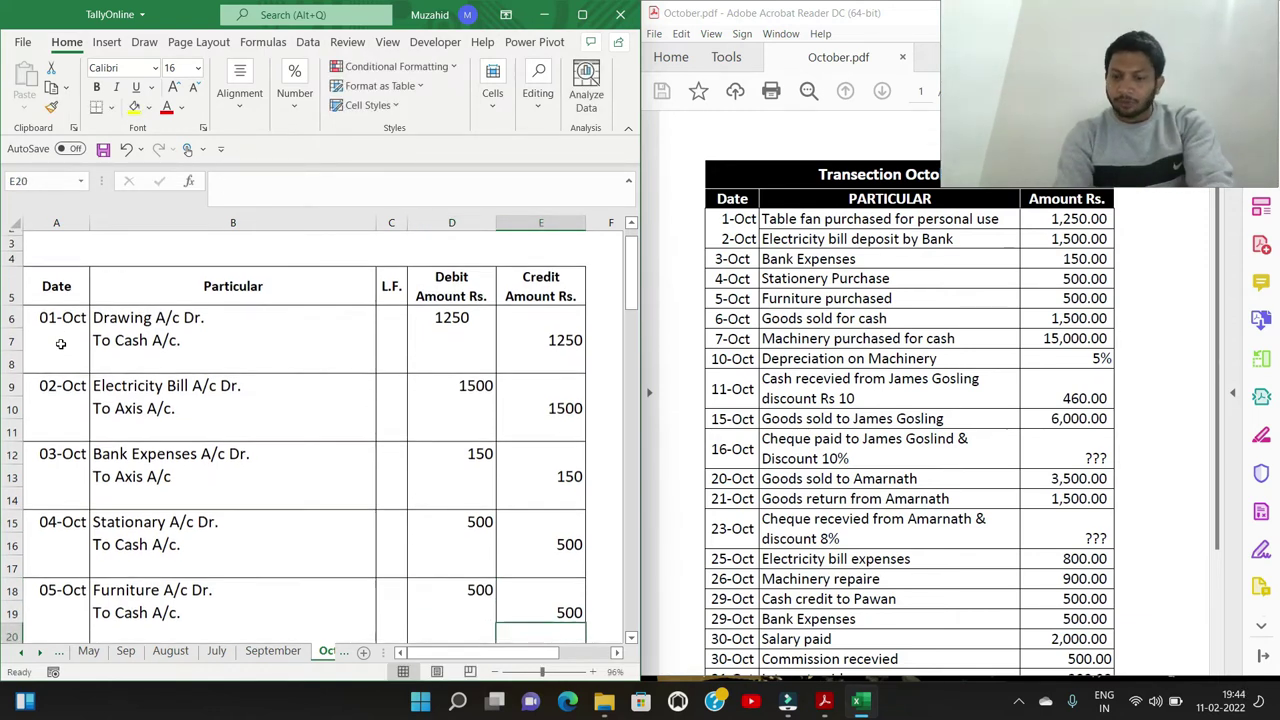
pyautogui.press('Left')
pyautogui.press('Left')
pyautogui.press('Left')
pyautogui.press('Left')
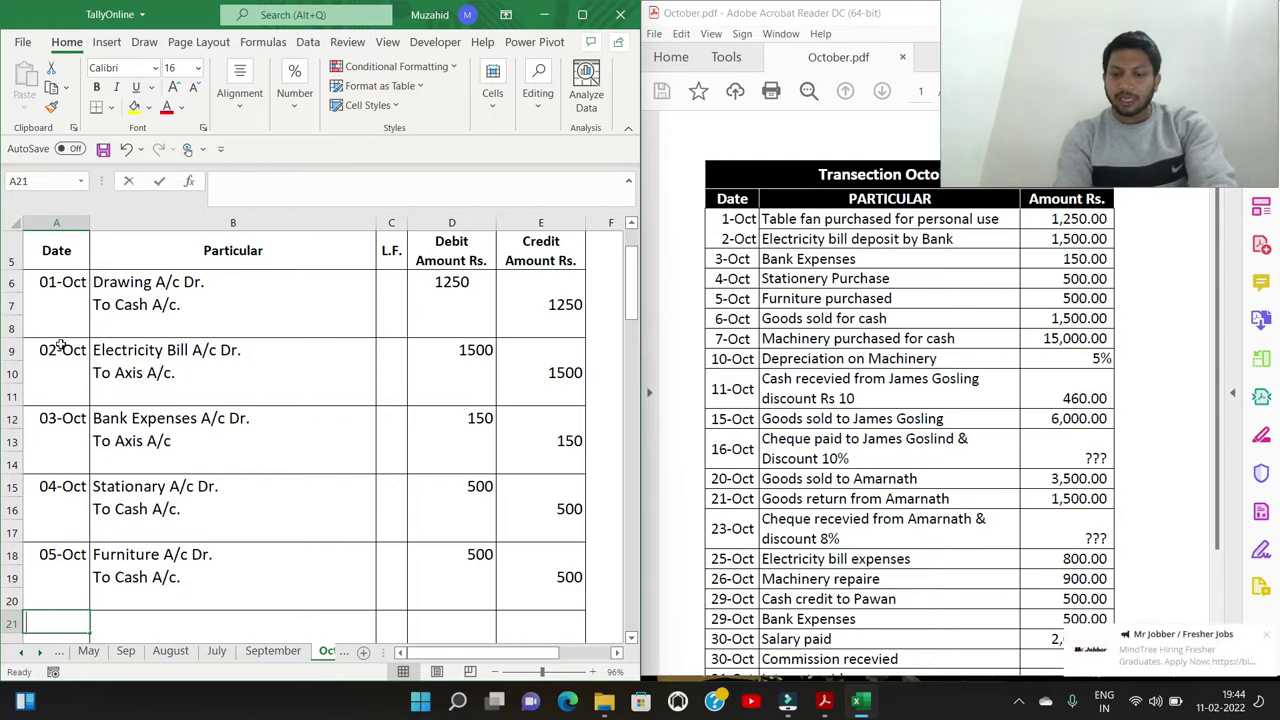
pyautogui.write('6/10')
pyautogui.press('Tab')
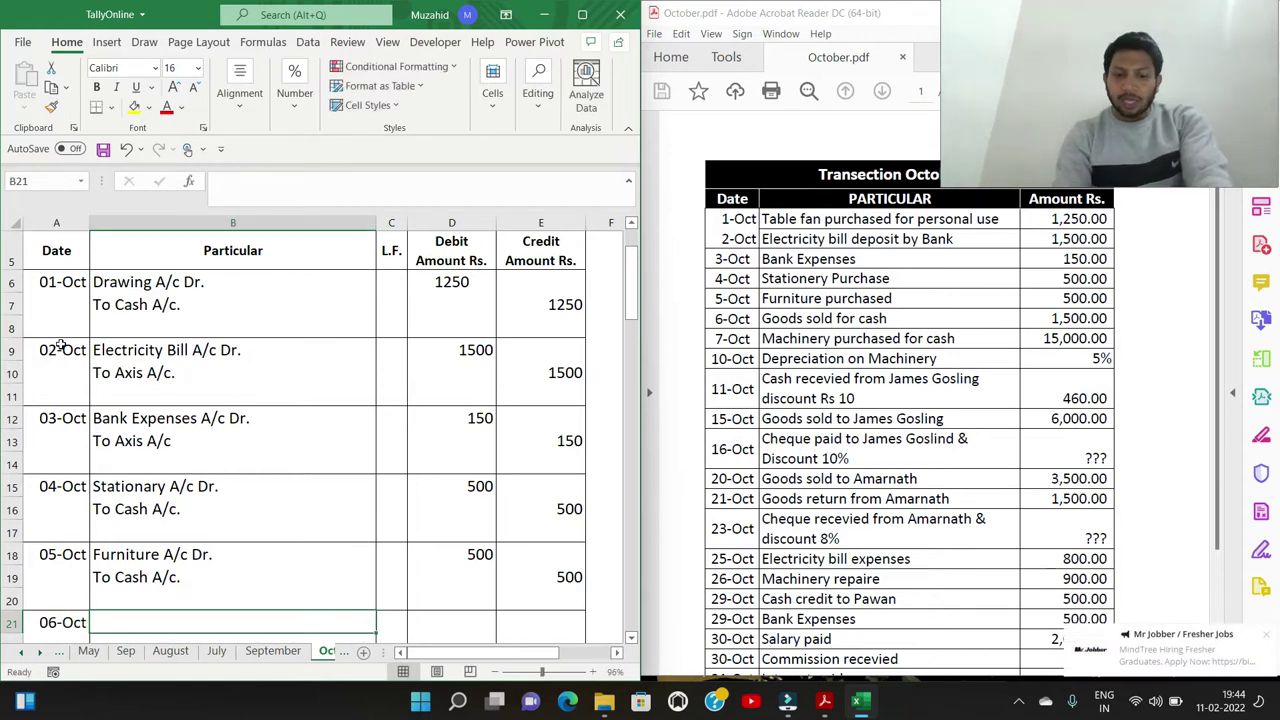
# Write the 06-Oct narration lines 'Cash A/c Dr.' and 'To Sales A/c.'
pyautogui.write('Cash A/c Dr')
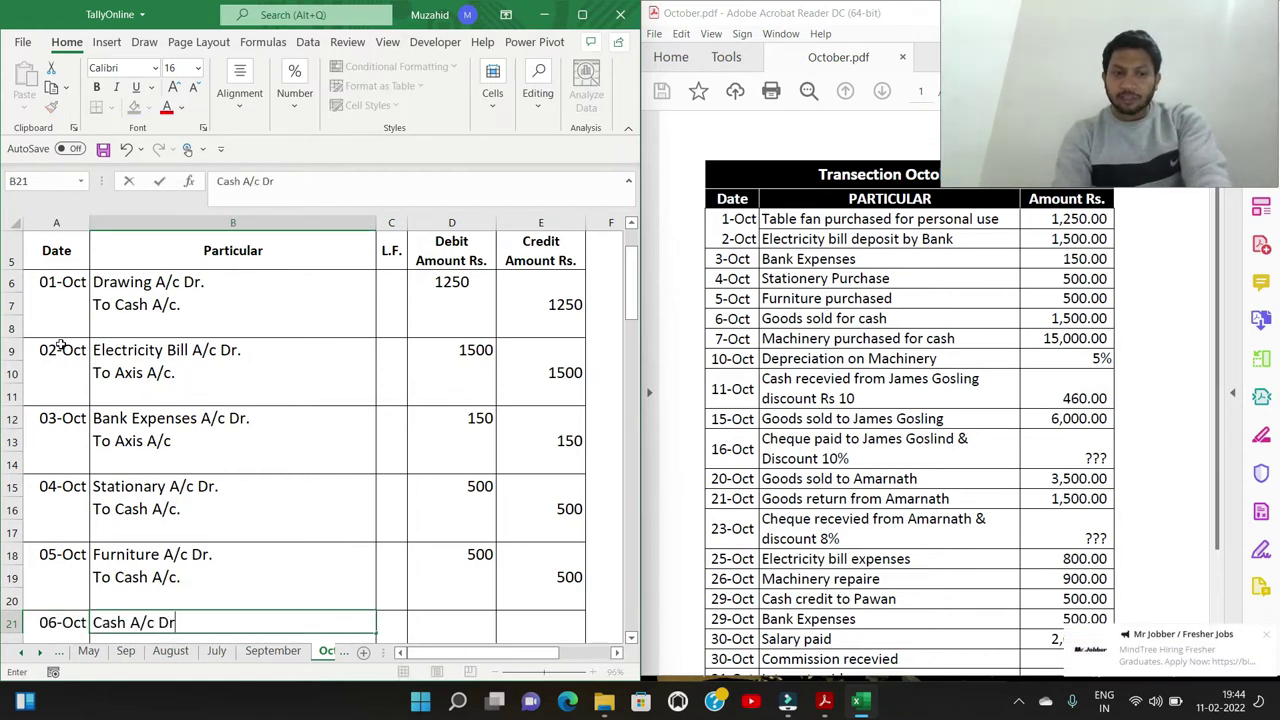
pyautogui.write('.')
pyautogui.press('Return')
pyautogui.write('Tpo')
pyautogui.press('BackSpace')
pyautogui.press('BackSpace')
pyautogui.write('o Sa;es')
pyautogui.press('BackSpace')
pyautogui.press('BackSpace')
pyautogui.press('BackSpace')
pyautogui.write('les A/c.')
pyautogui.press('Up')
# Record 1500 as the debit and the credit amount for the Cash to Sales entry
pyautogui.press('Right')
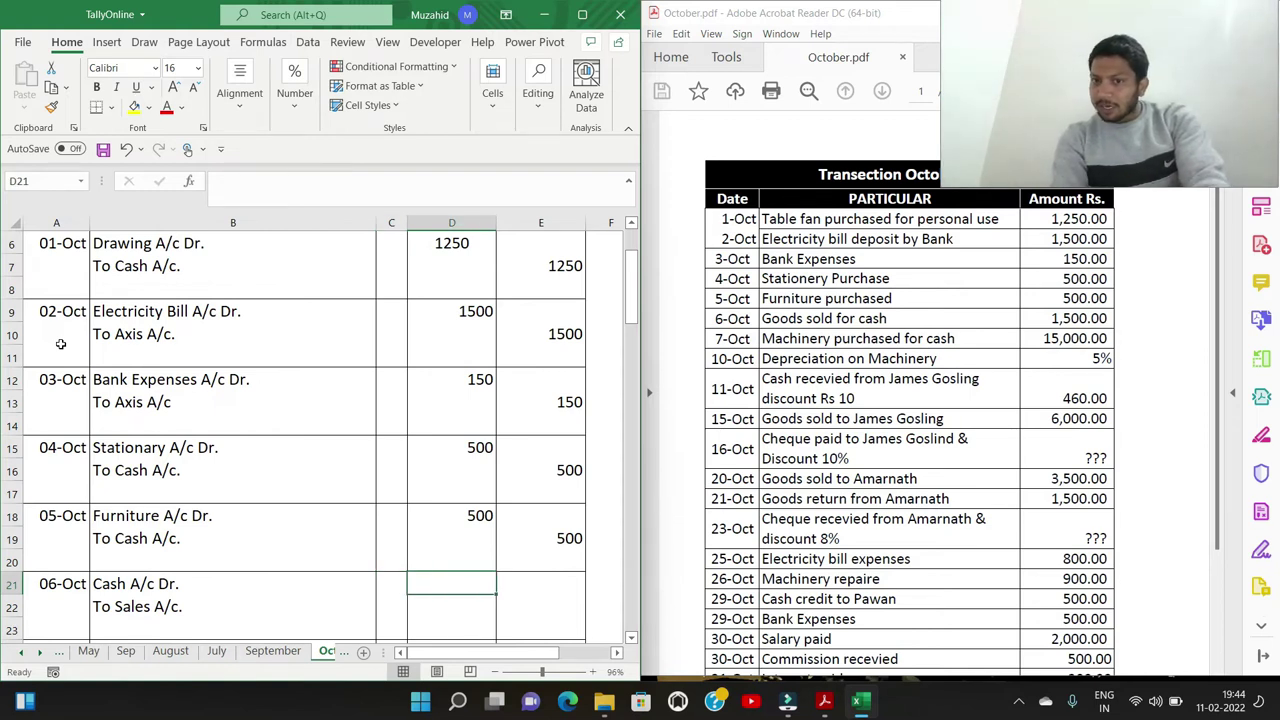
pyautogui.write('1500')
pyautogui.press('Return')
pyautogui.press('Right')
pyautogui.write('1500')
pyautogui.press('Return')
pyautogui.press('Left')
pyautogui.press('Left')
pyautogui.press('Left')
pyautogui.press('Left')
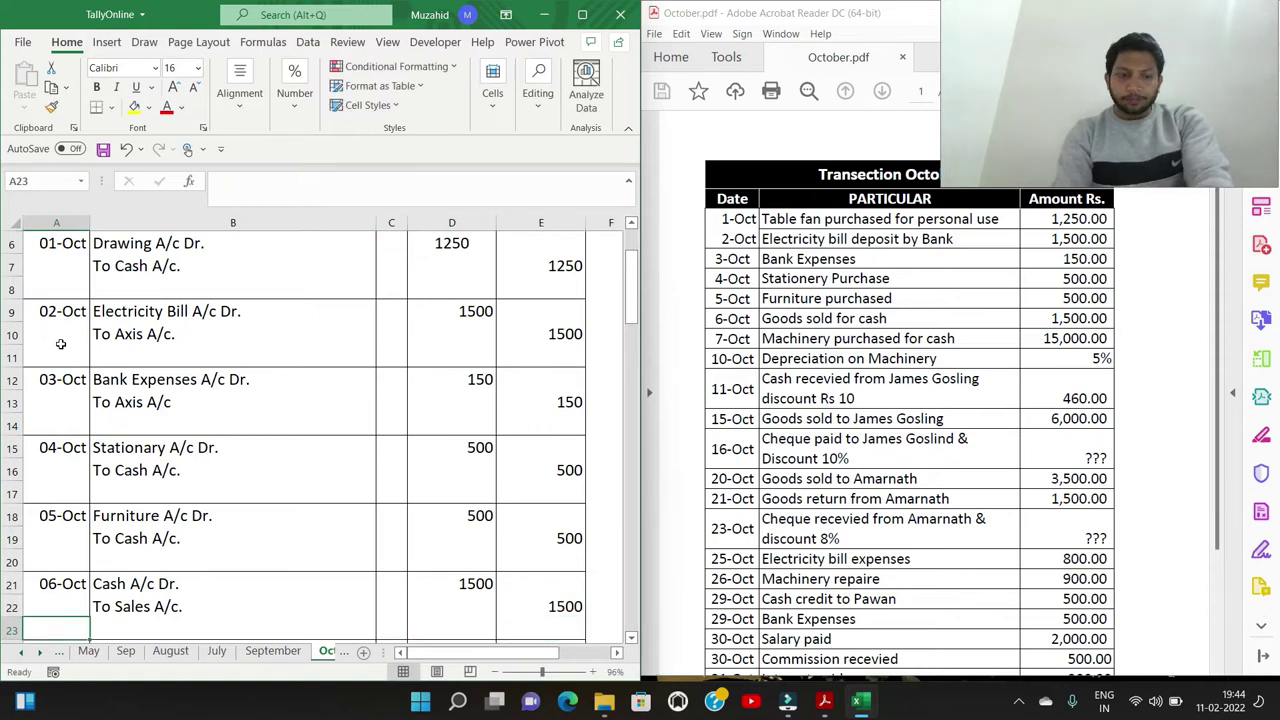
pyautogui.press('Down')
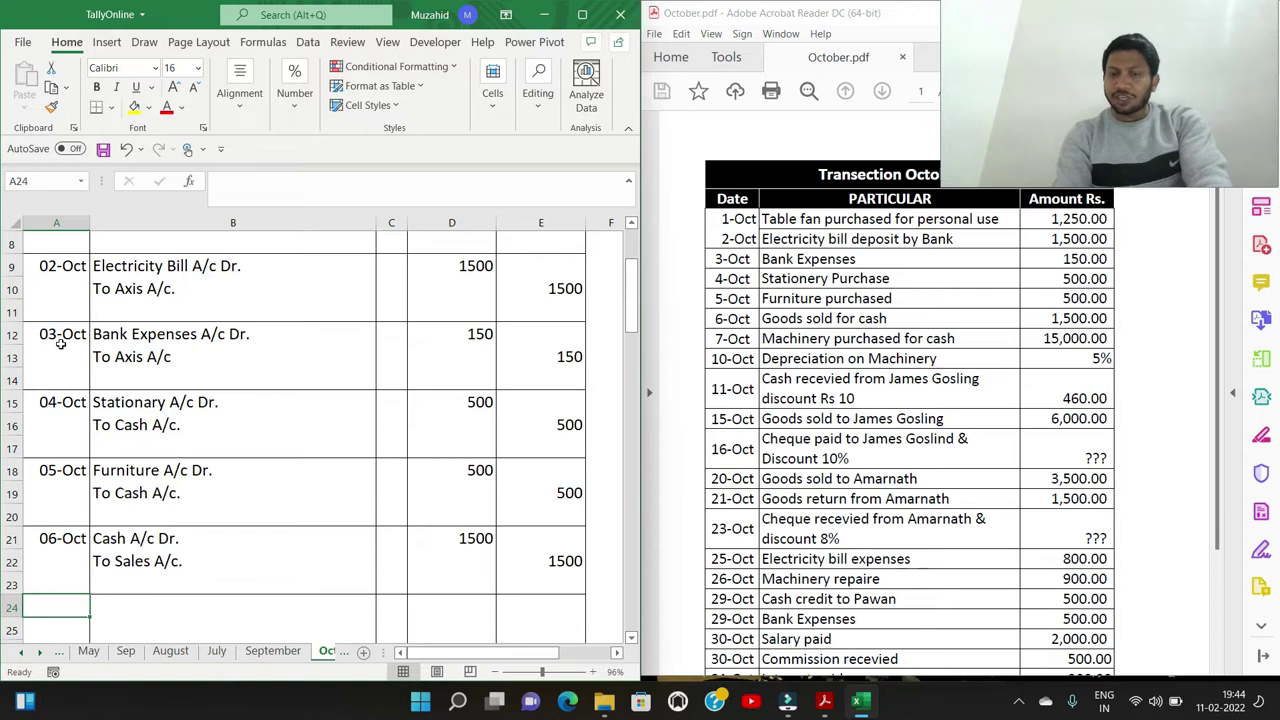
# Enter the 07-Oct date with 'Machinery A/c Dr.' and 'To Cash A/c.' lines
pyautogui.write('7/10')
pyautogui.press('Tab')
pyautogui.write('Machinwery')
pyautogui.press('BackSpace')
pyautogui.press('BackSpace')
pyautogui.press('BackSpace')
pyautogui.press('BackSpace')
pyautogui.write('ery A/c Dr.')
pyautogui.press('Return')
pyautogui.write('TO')
pyautogui.press('BackSpace')
pyautogui.write('o Cash A/c.')
pyautogui.press('Right')
# Record 15000 as the debit and the credit amount for the Machinery entry
pyautogui.press('Up')
pyautogui.press('Right')
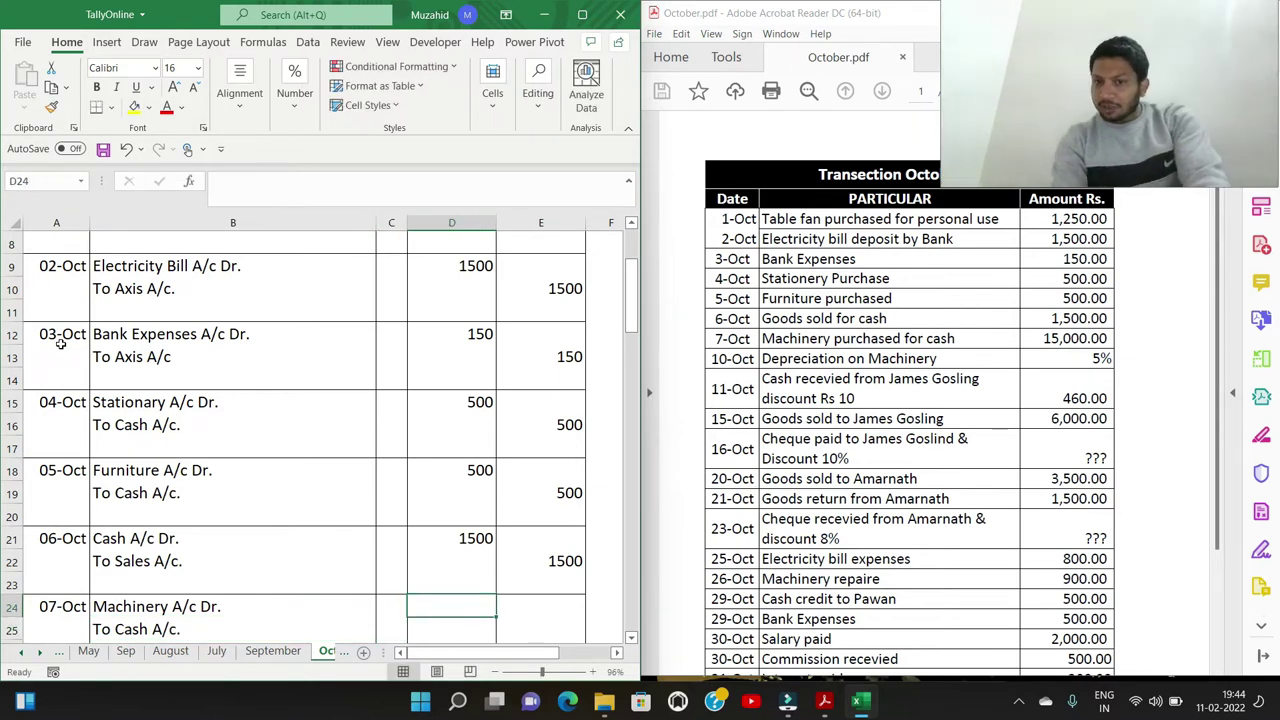
pyautogui.write('15000')
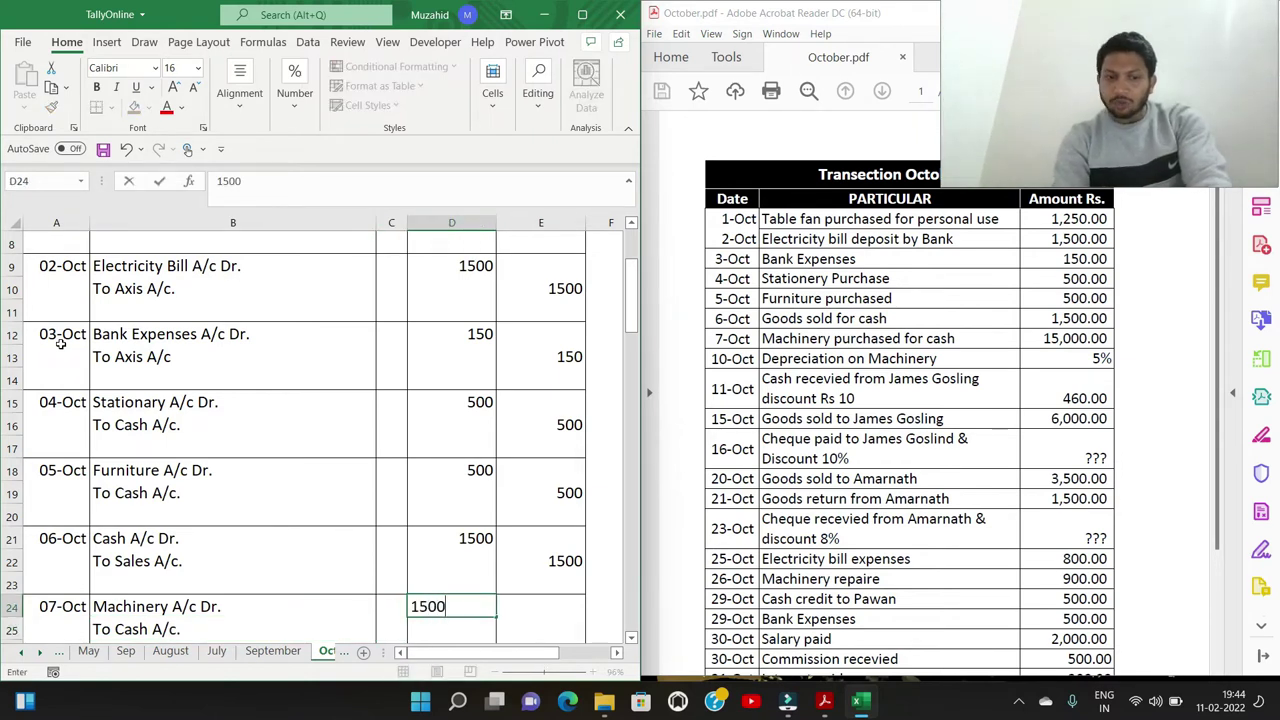
pyautogui.press('Right')
pyautogui.press('Down')
pyautogui.write('1')
pyautogui.write('0')
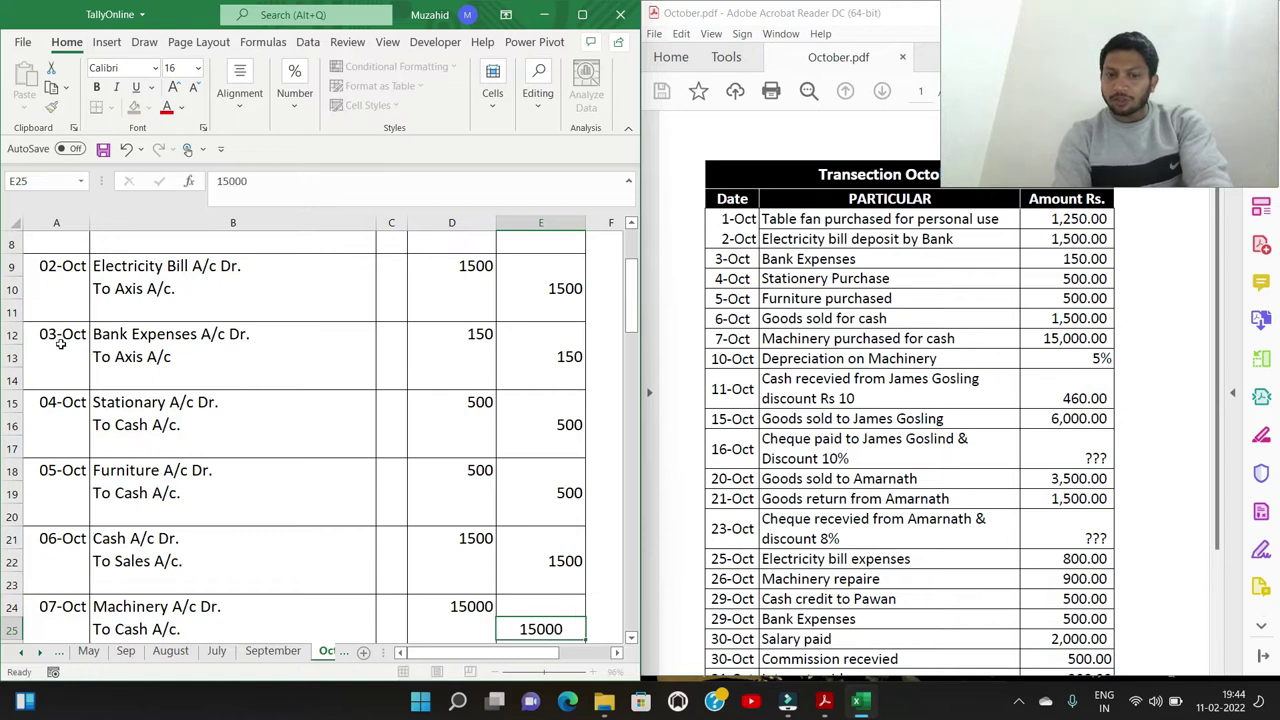
pyautogui.press('Return')
pyautogui.press('Return')
pyautogui.press('Return')
pyautogui.press('Up')
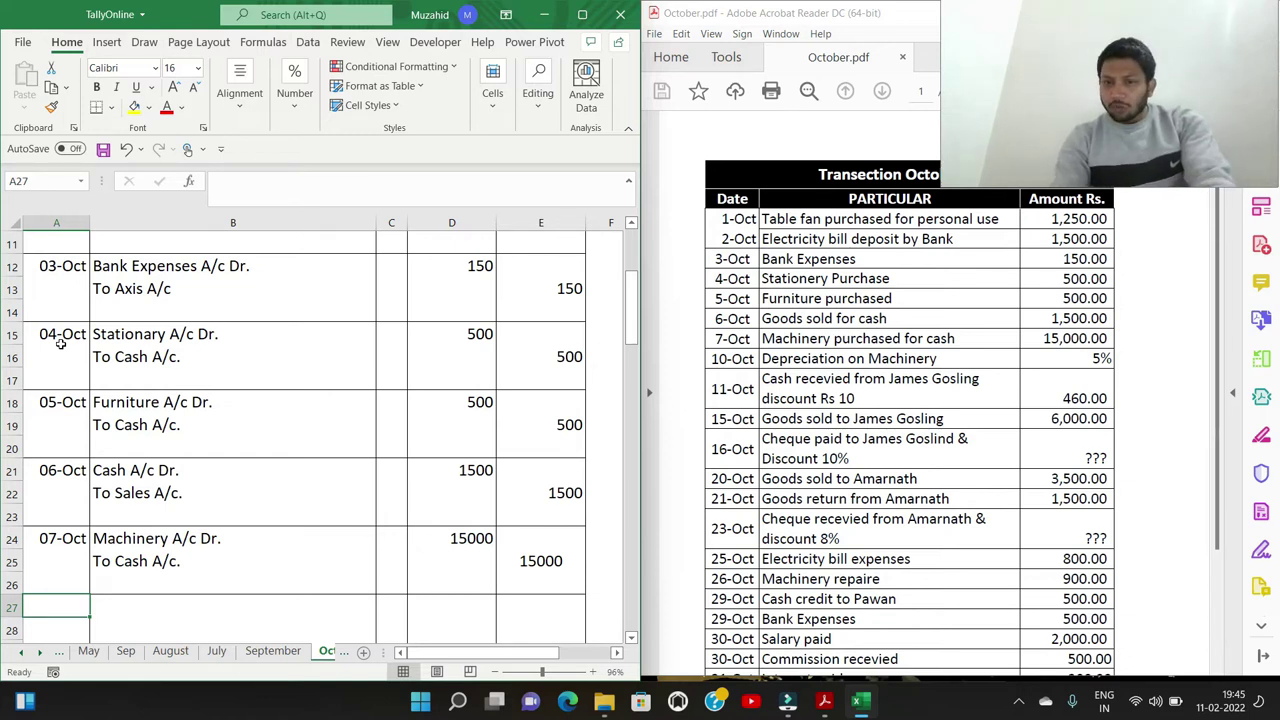
# Date an entry 10-Oct with particulars 'Depriciation A/c Dr.' and 'To Machinery A/c.'
pyautogui.write('10/10')
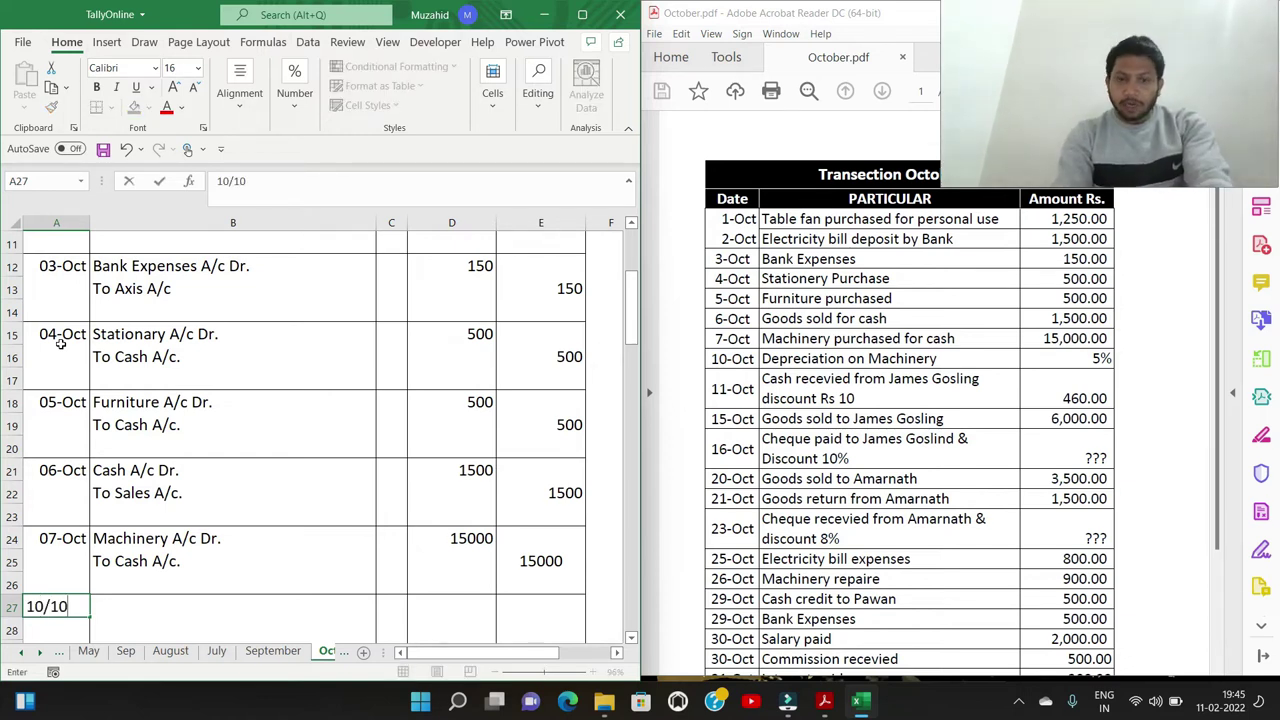
pyautogui.press('Tab')
pyautogui.write('De')
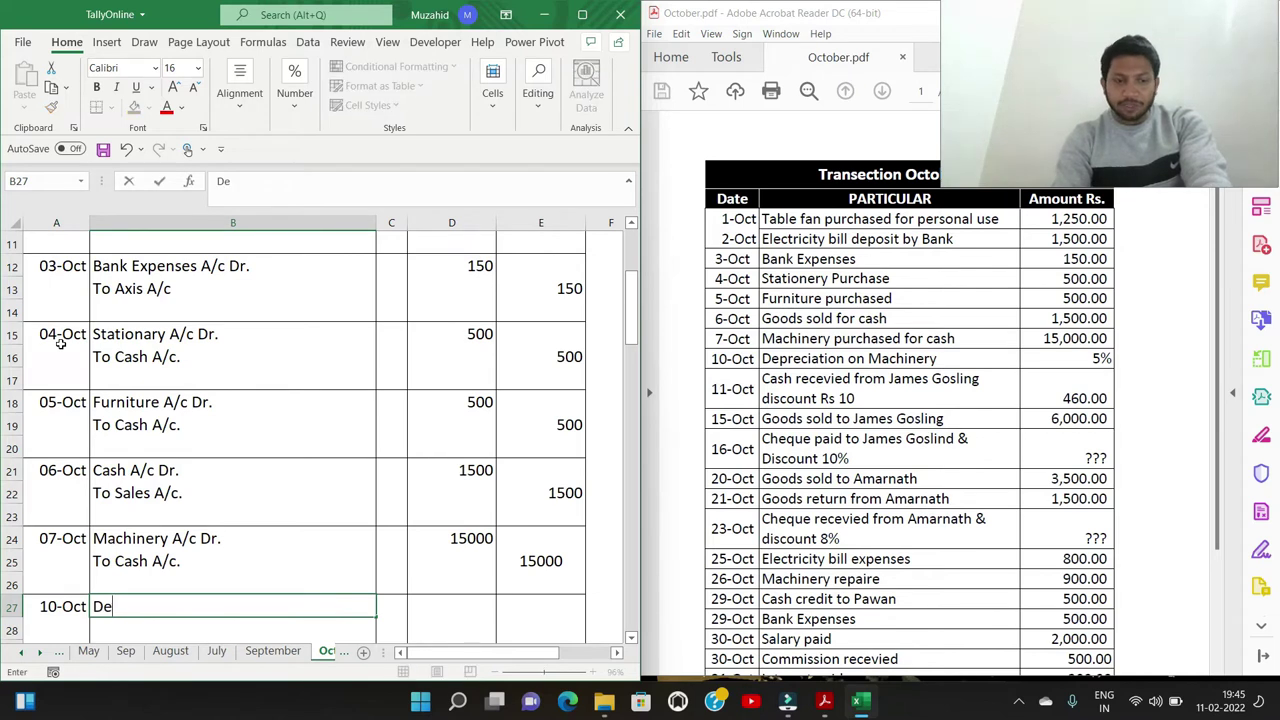
pyautogui.write('priciation ')
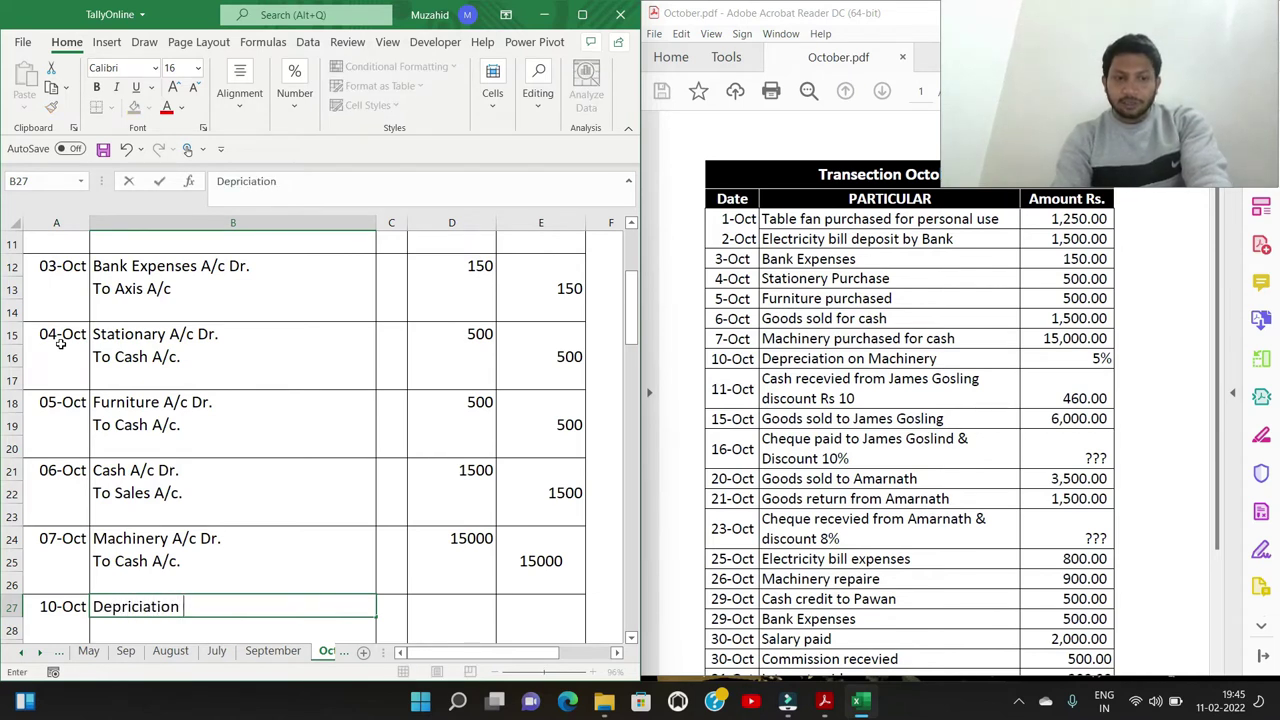
pyautogui.write('A/c Dr.')
pyautogui.press('Return')
pyautogui.write('To')
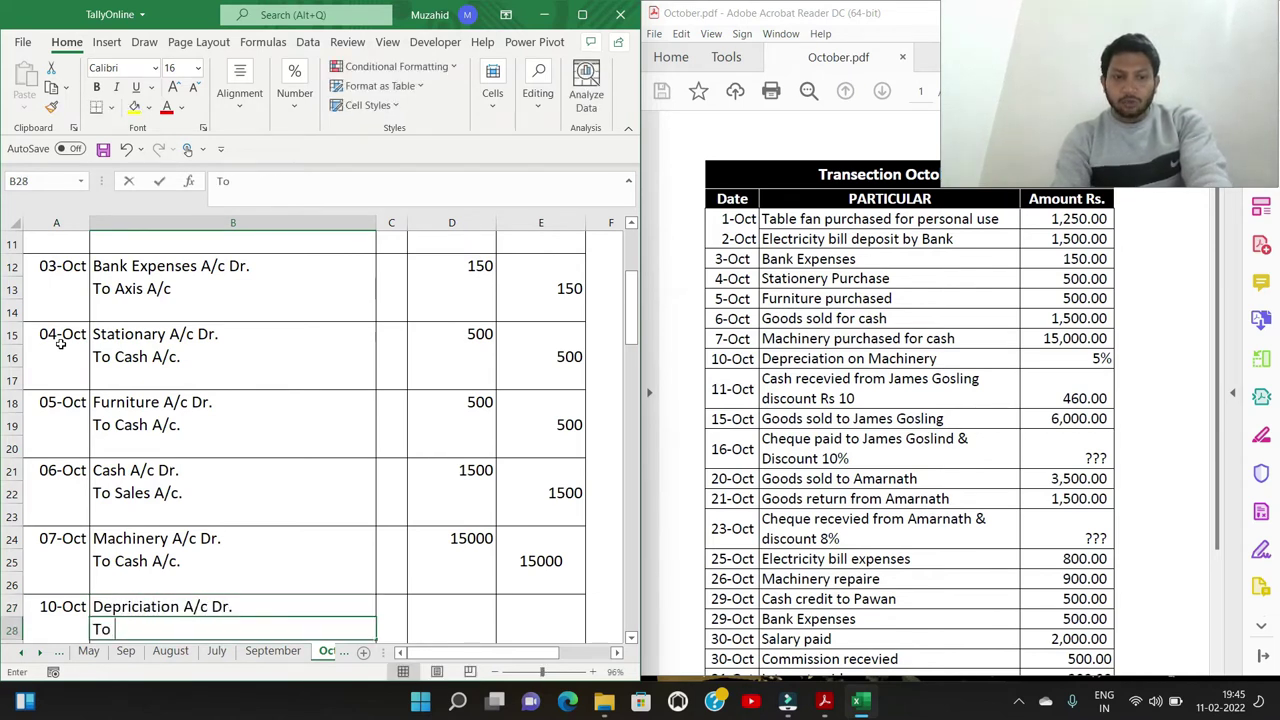
pyautogui.write(' C')
pyautogui.press('BackSpace')
pyautogui.write('Machine')
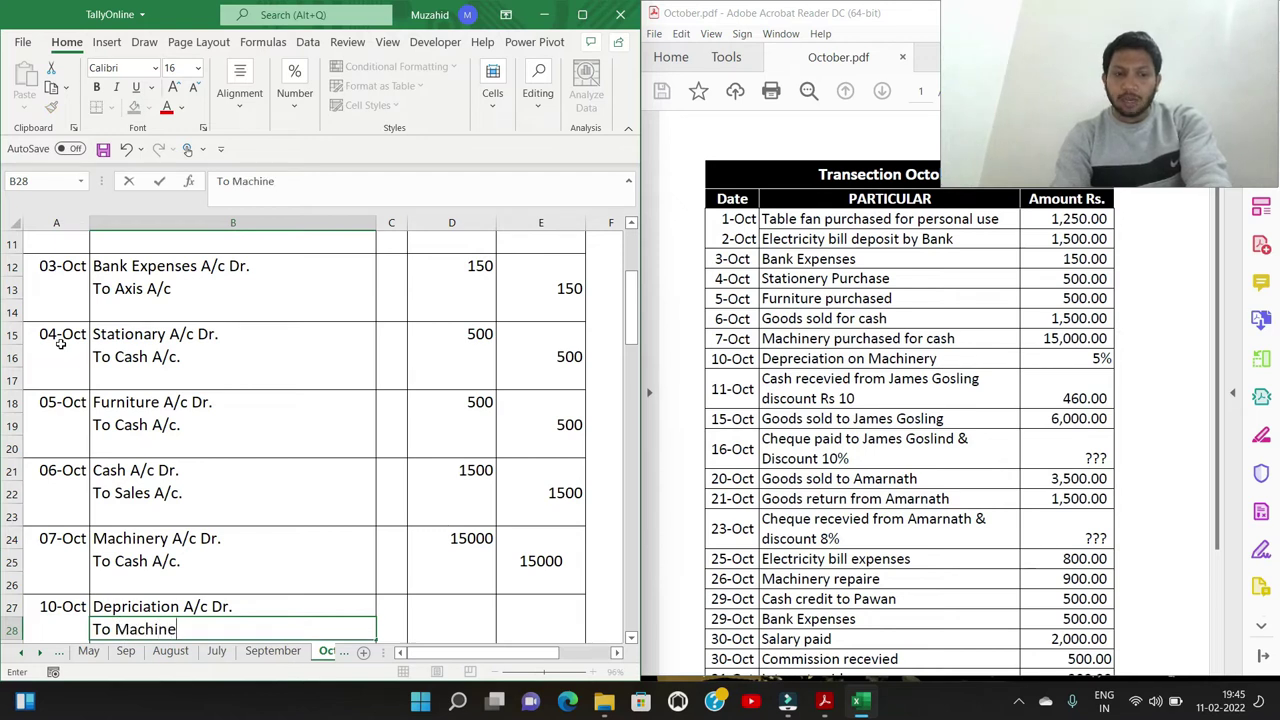
pyautogui.write('ry A/c.')
pyautogui.press('Tab')
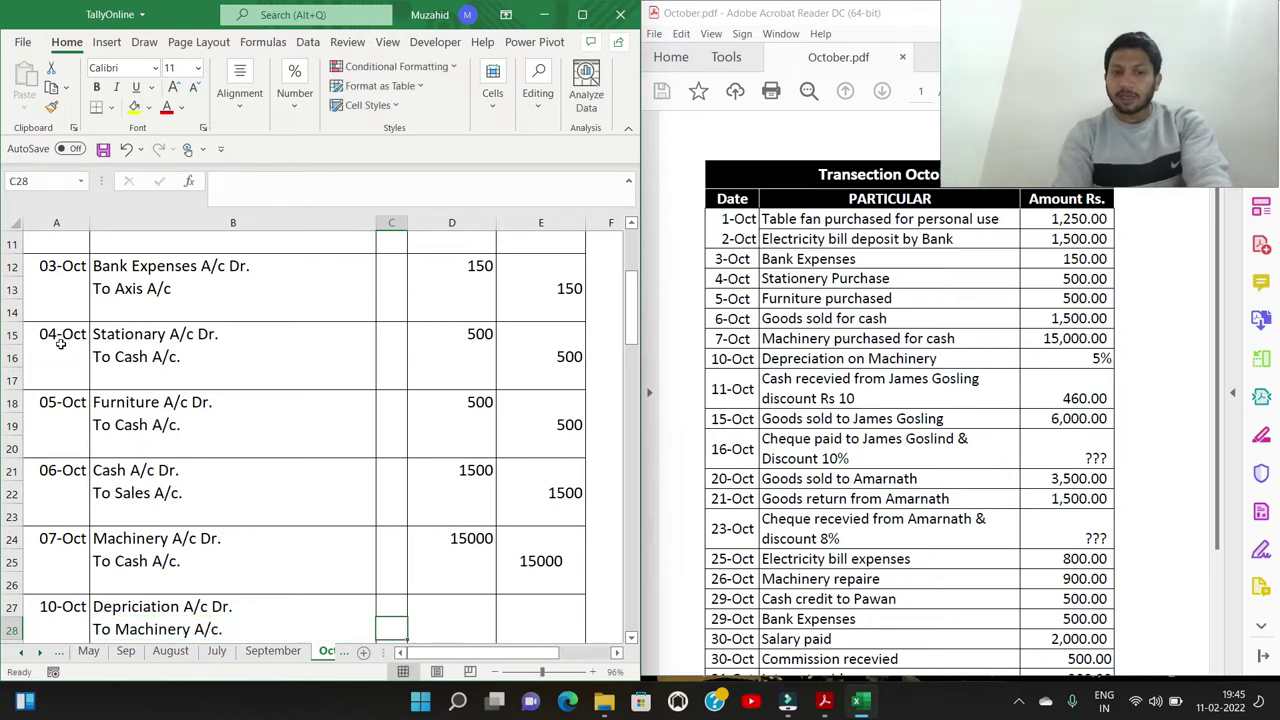
# Enter 750 as both the debit and credit amount of the depreciation entry
pyautogui.press('Up')
pyautogui.press('Right')
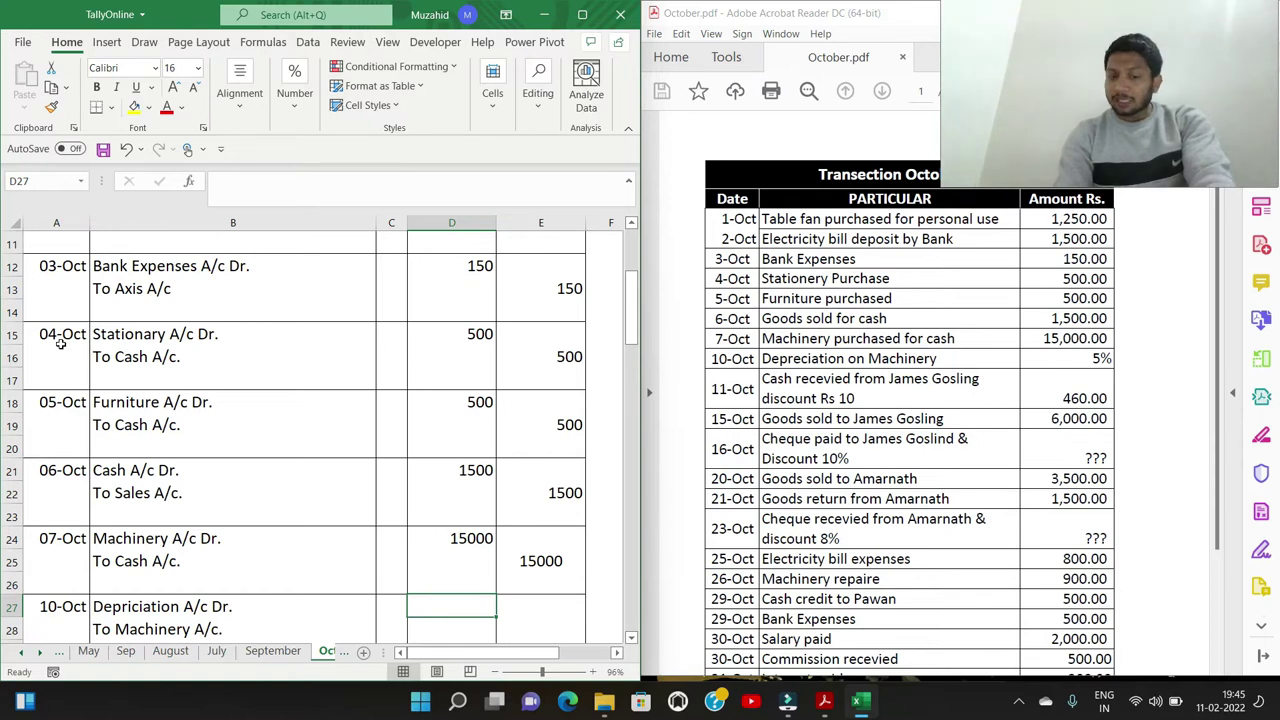
pyautogui.write('750')
pyautogui.press('Return')
pyautogui.press('Right')
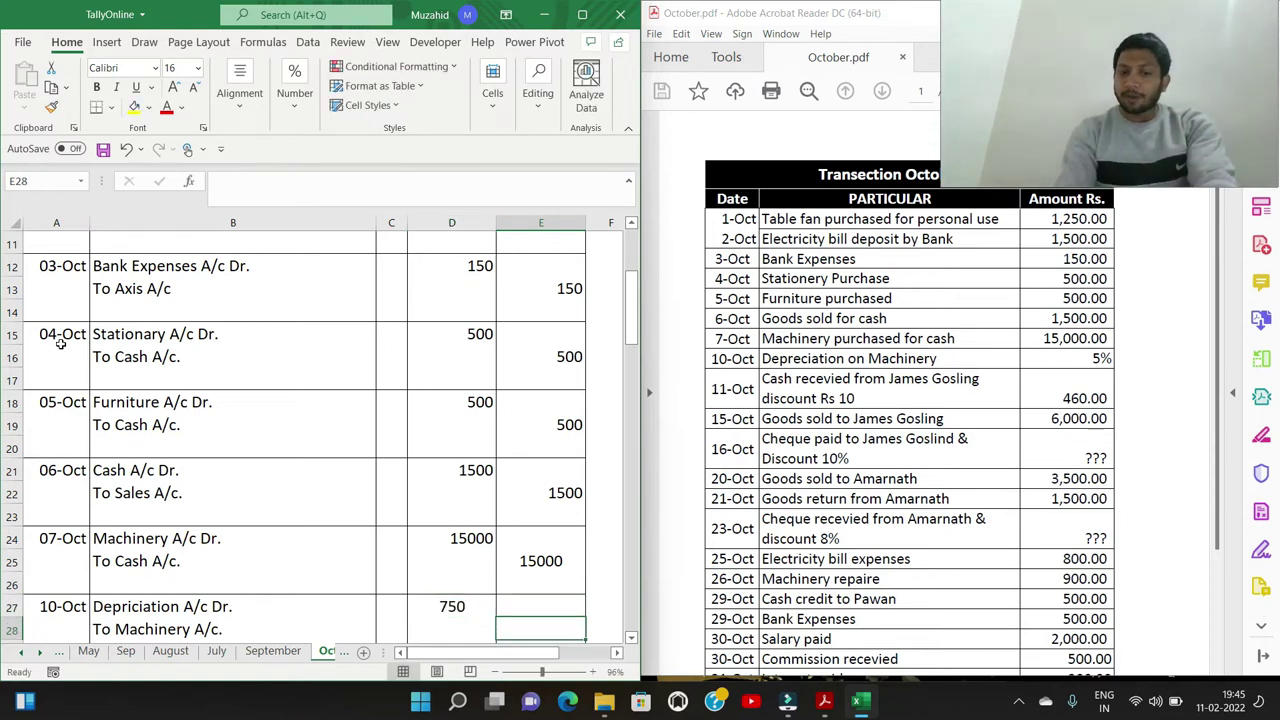
pyautogui.write('750')
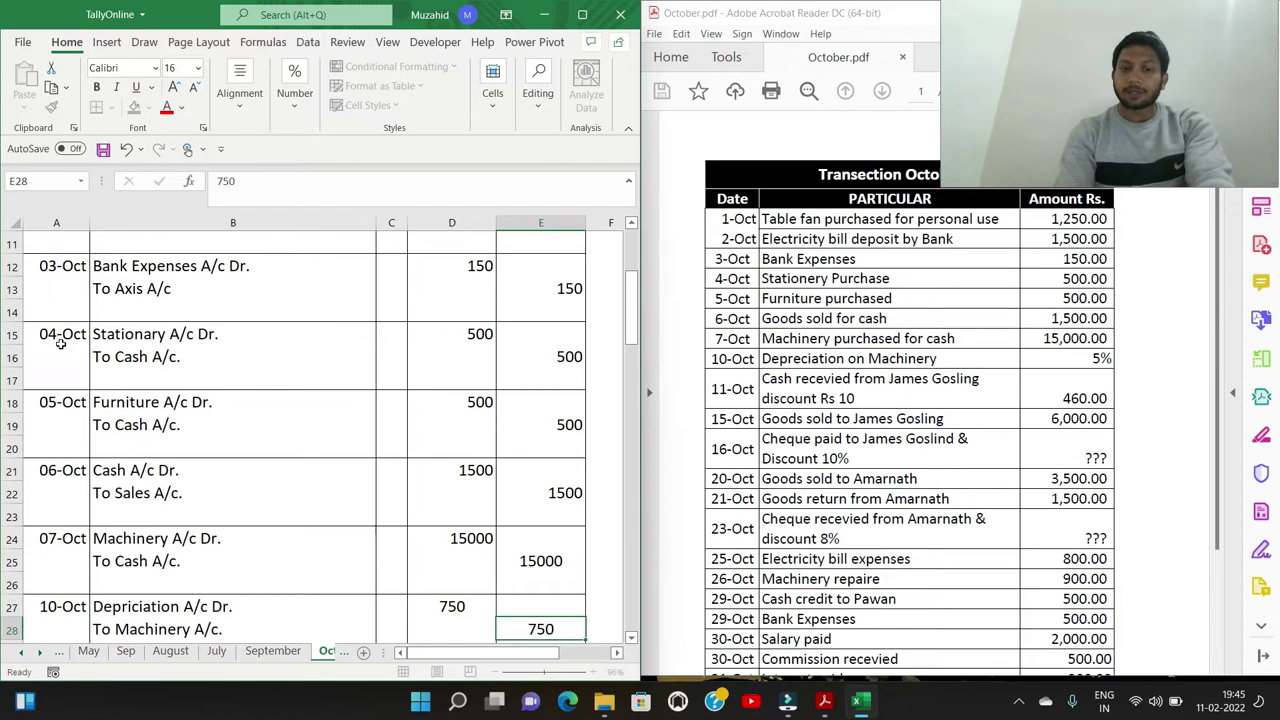
pyautogui.press('Return')
pyautogui.press('Down')
pyautogui.press('Down')
pyautogui.press('Home')
pyautogui.press('Up')
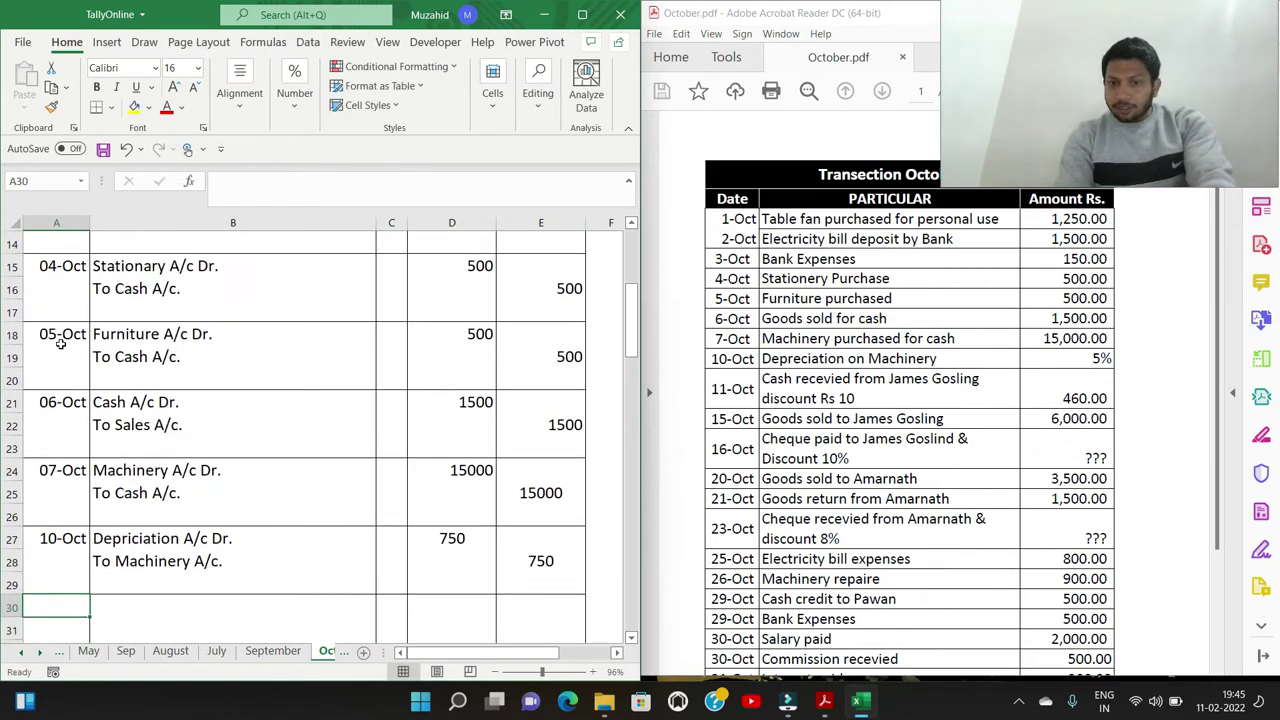
# Date an entry 11-Oct with debit lines 'Cash A/c. Dr.' and 'Discount A/c. Dr.'
pyautogui.write('11/10')
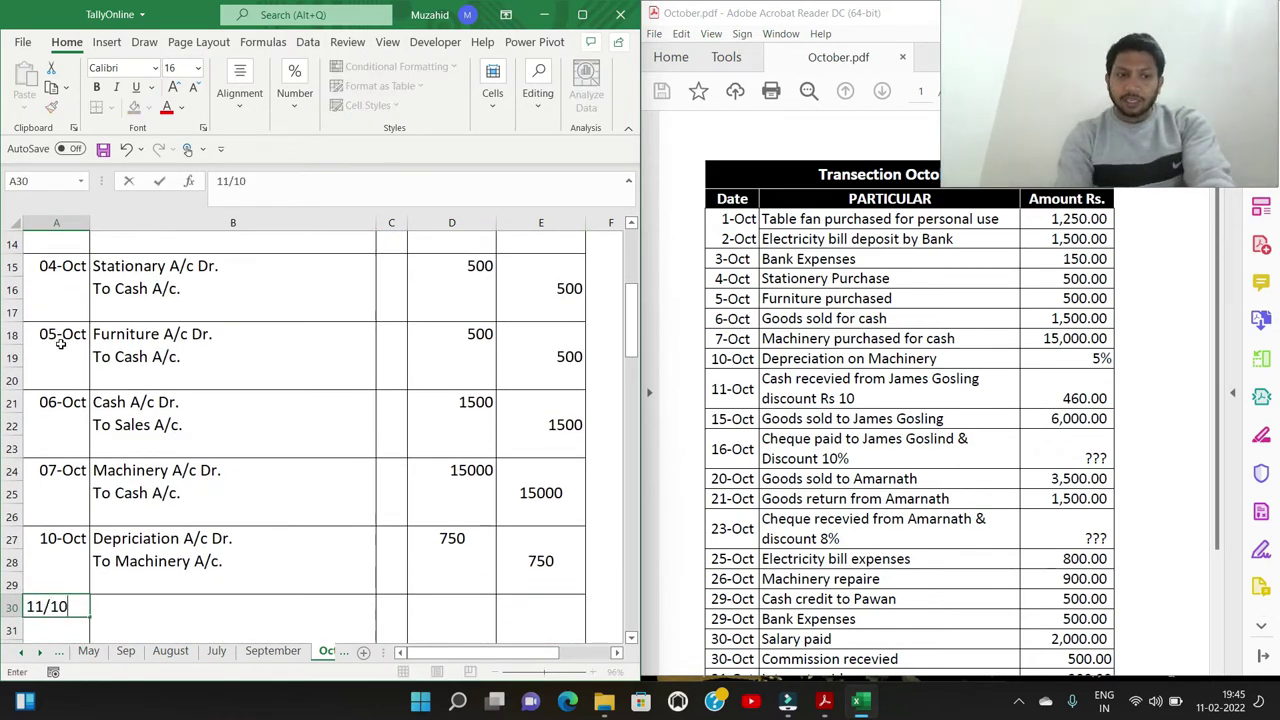
pyautogui.press('Tab')
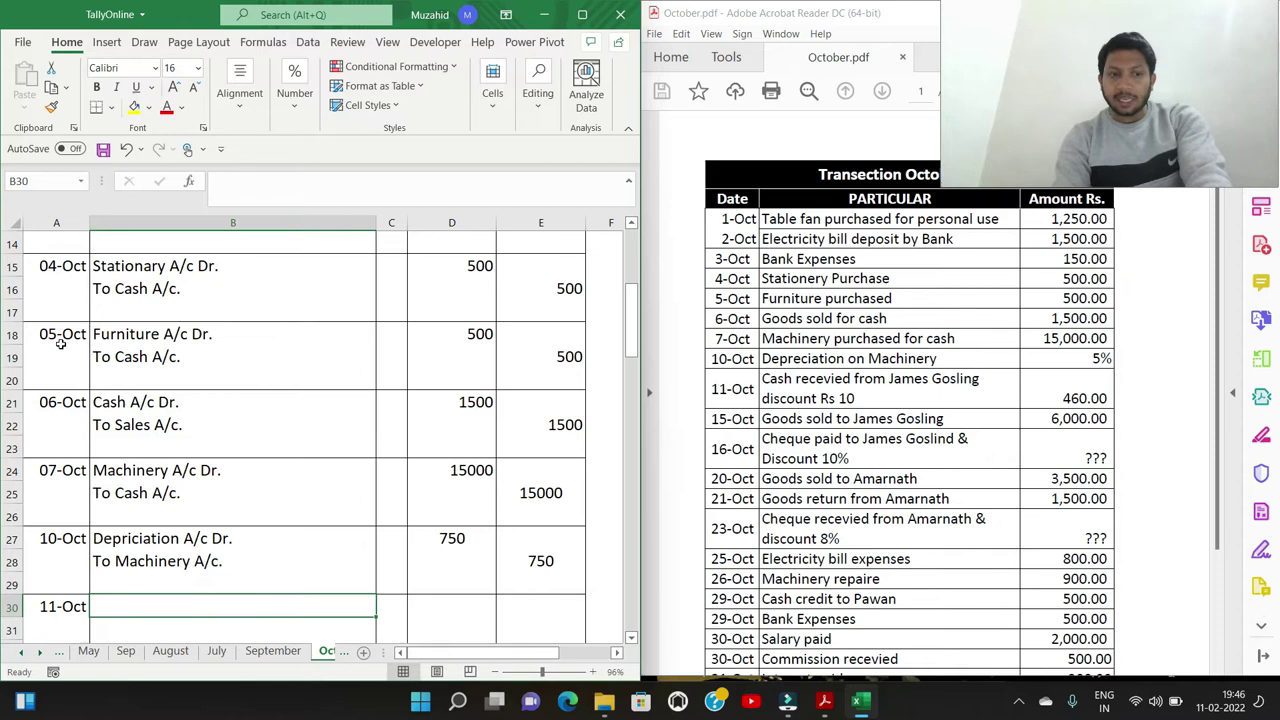
pyautogui.write('Cash A/c')
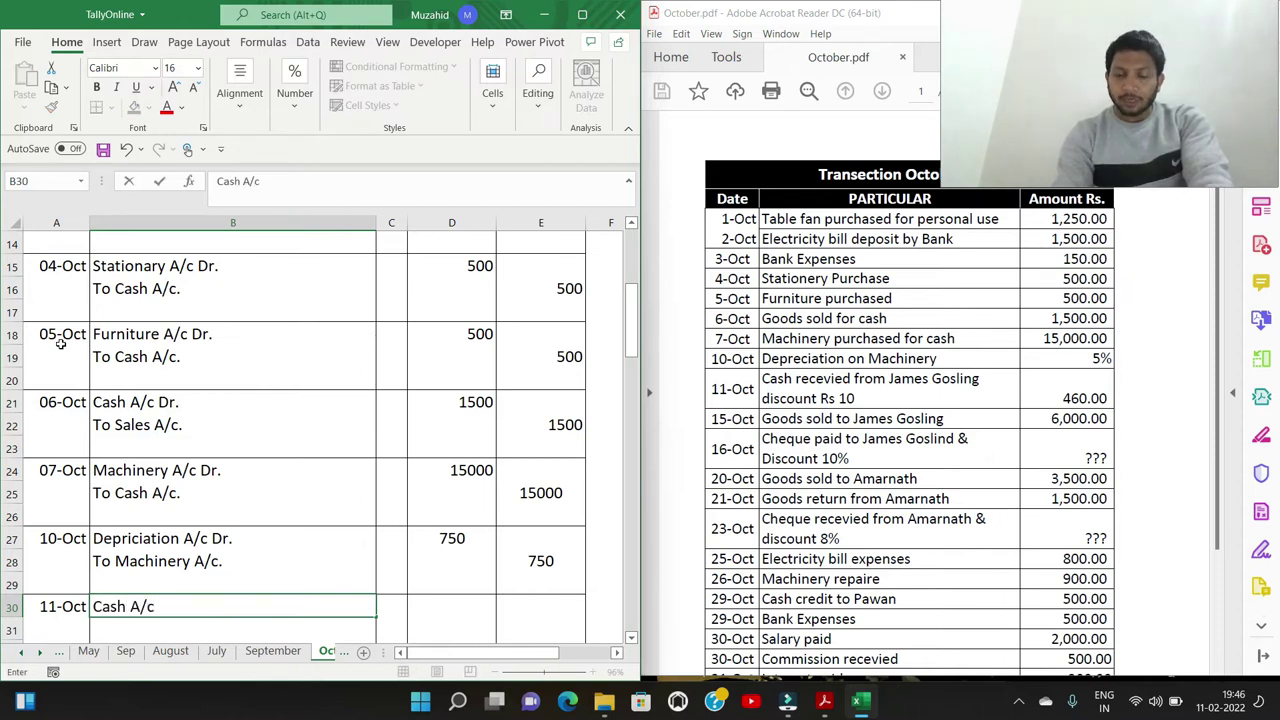
pyautogui.write('. Dr')
pyautogui.press('BackSpace')
pyautogui.press('BackSpace')
pyautogui.press('BackSpace')
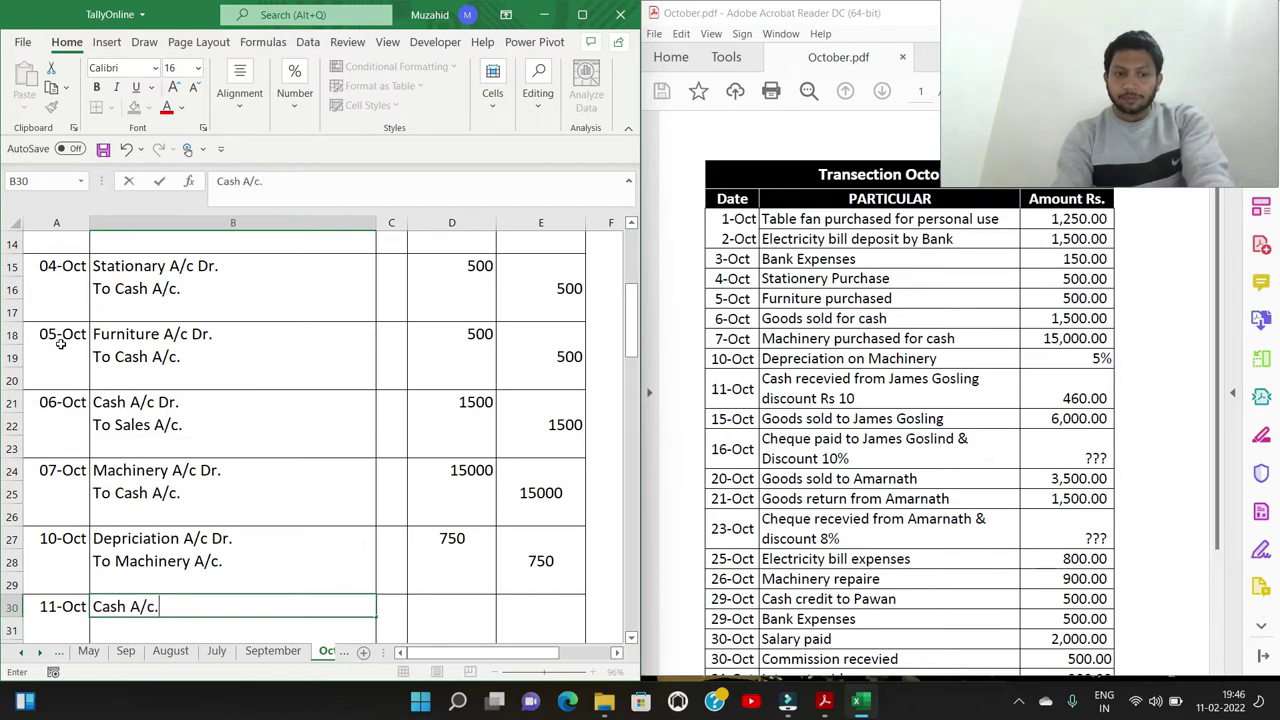
pyautogui.write('Dr.')
pyautogui.press('Return')
pyautogui.write('Discount')
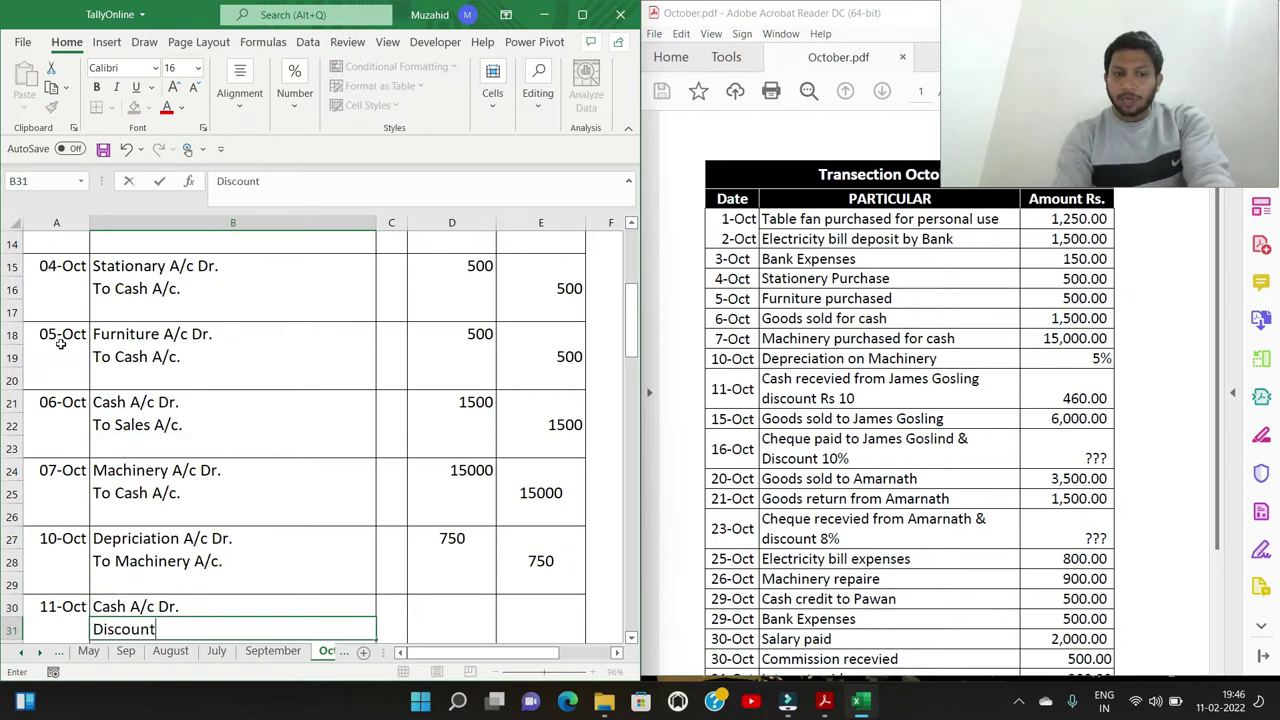
pyautogui.write(' A/c. Dr.')
pyautogui.press('BackSpace')
pyautogui.write('.')
pyautogui.press('Return')
# Add the 'To' credit line for the customer's account below the debit lines
pyautogui.write('TO Ja')
pyautogui.press('BackSpace')
pyautogui.press('BackSpace')
pyautogui.press('BackSpace')
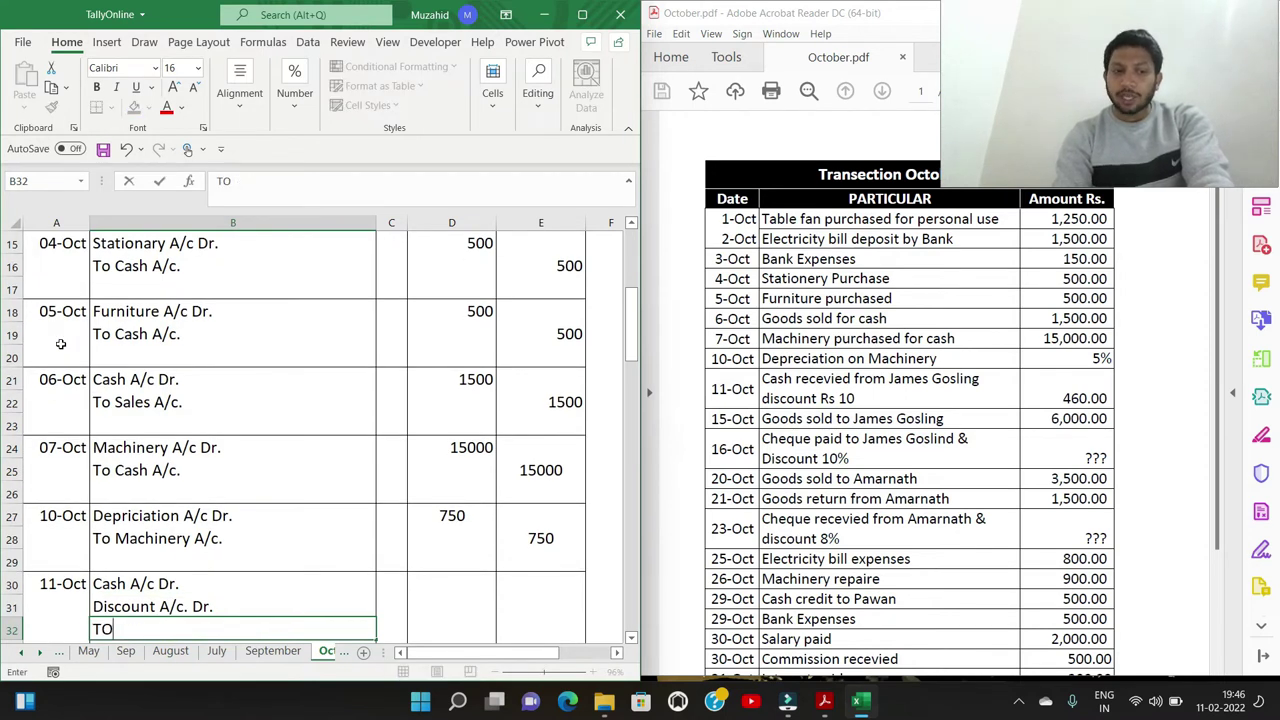
pyautogui.press('BackSpace')
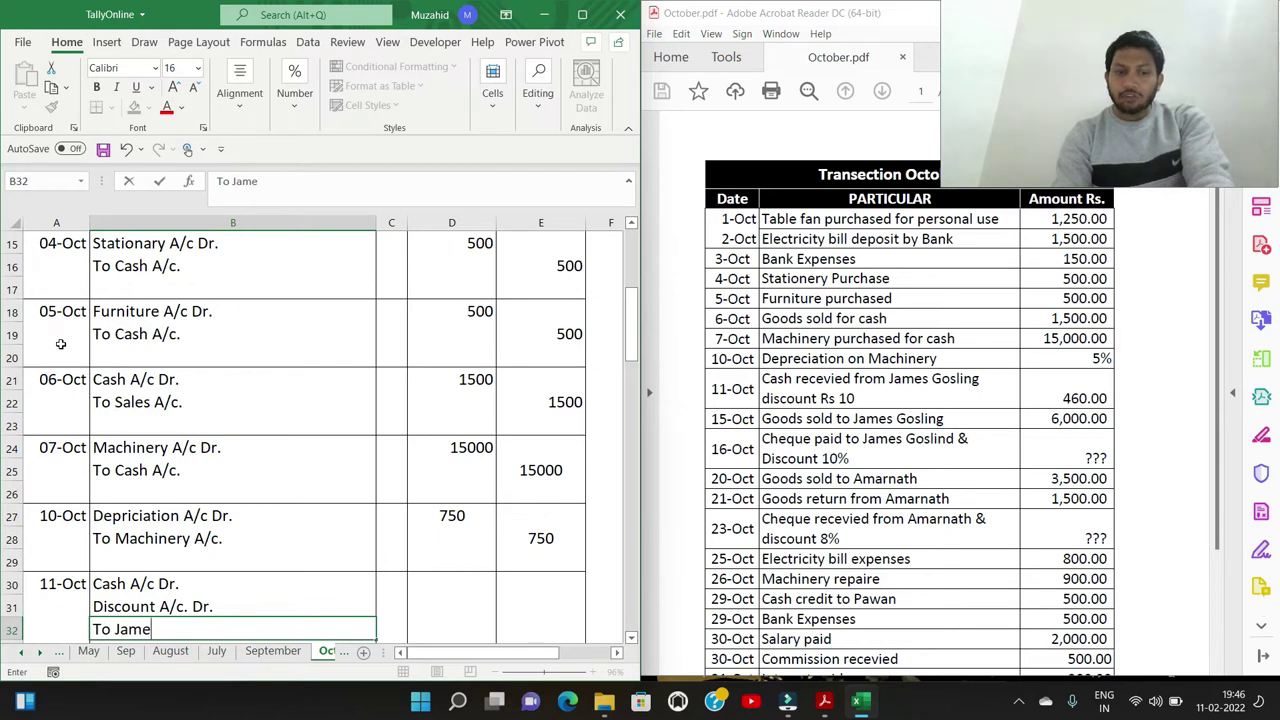
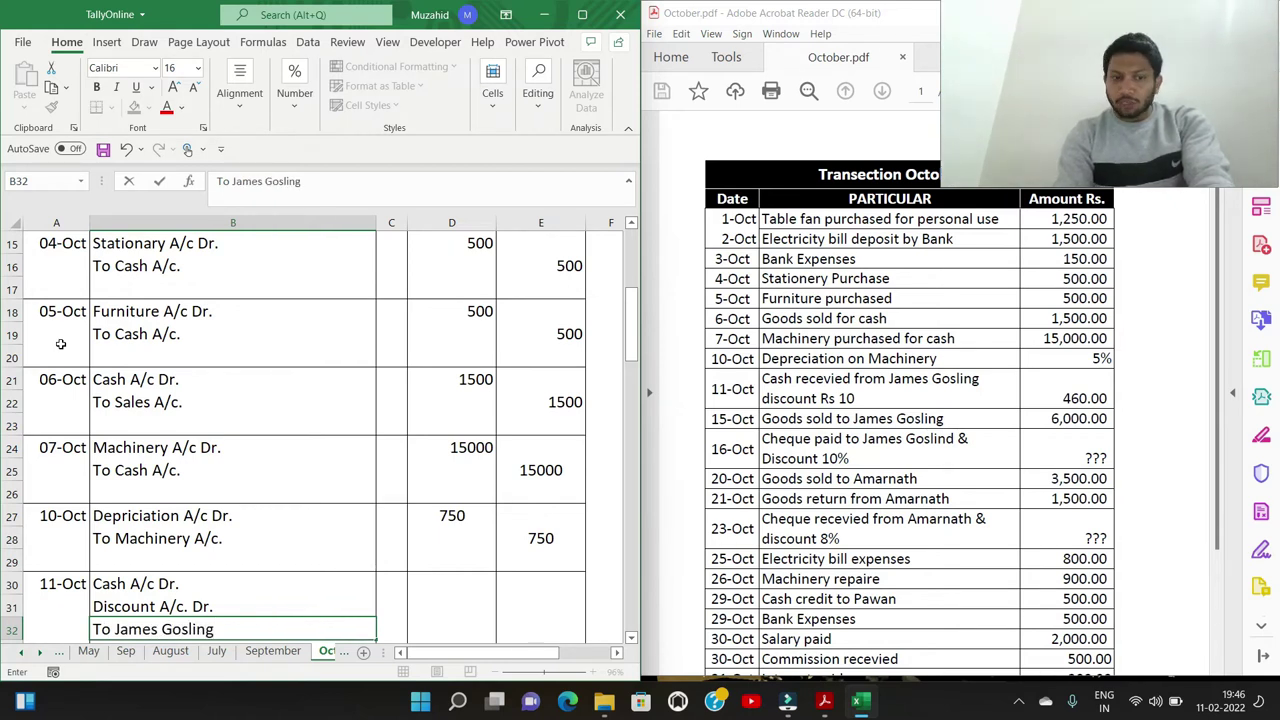
pyautogui.press('Tab')
pyautogui.press('Tab')
pyautogui.press('Tab')
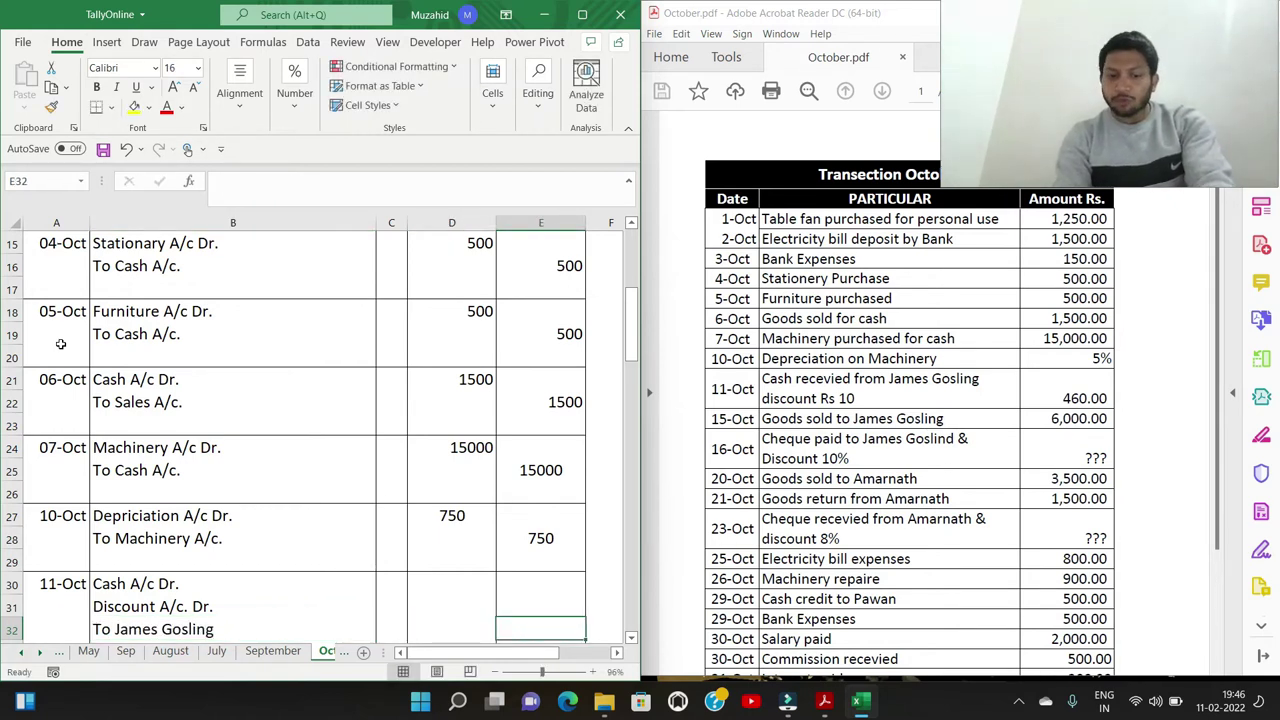
# Enter amounts: 460 credit to the customer, 10 Discount debit, 450 Cash debit
pyautogui.write('460')
pyautogui.press('Left')
pyautogui.press('Up')
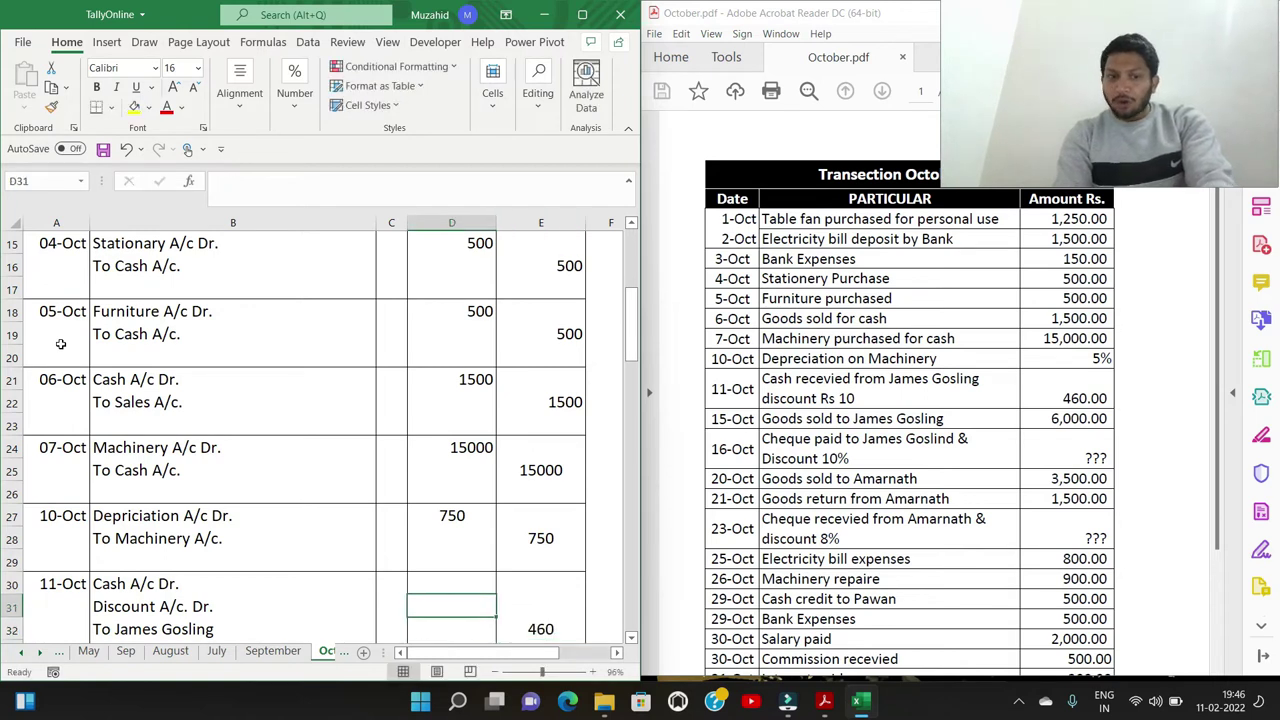
pyautogui.write('10')
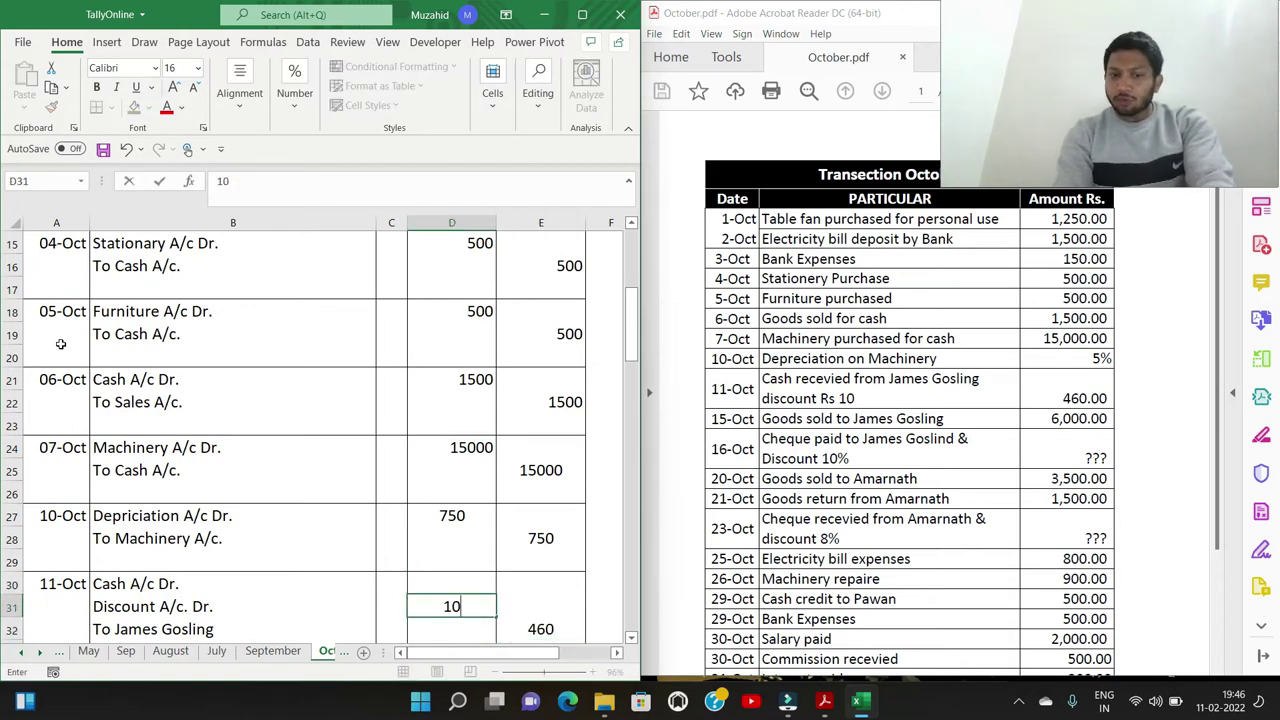
pyautogui.press('Up')
pyautogui.write('450')
pyautogui.press('Down')
pyautogui.press('Down')
pyautogui.press('Down')
pyautogui.press('Down')
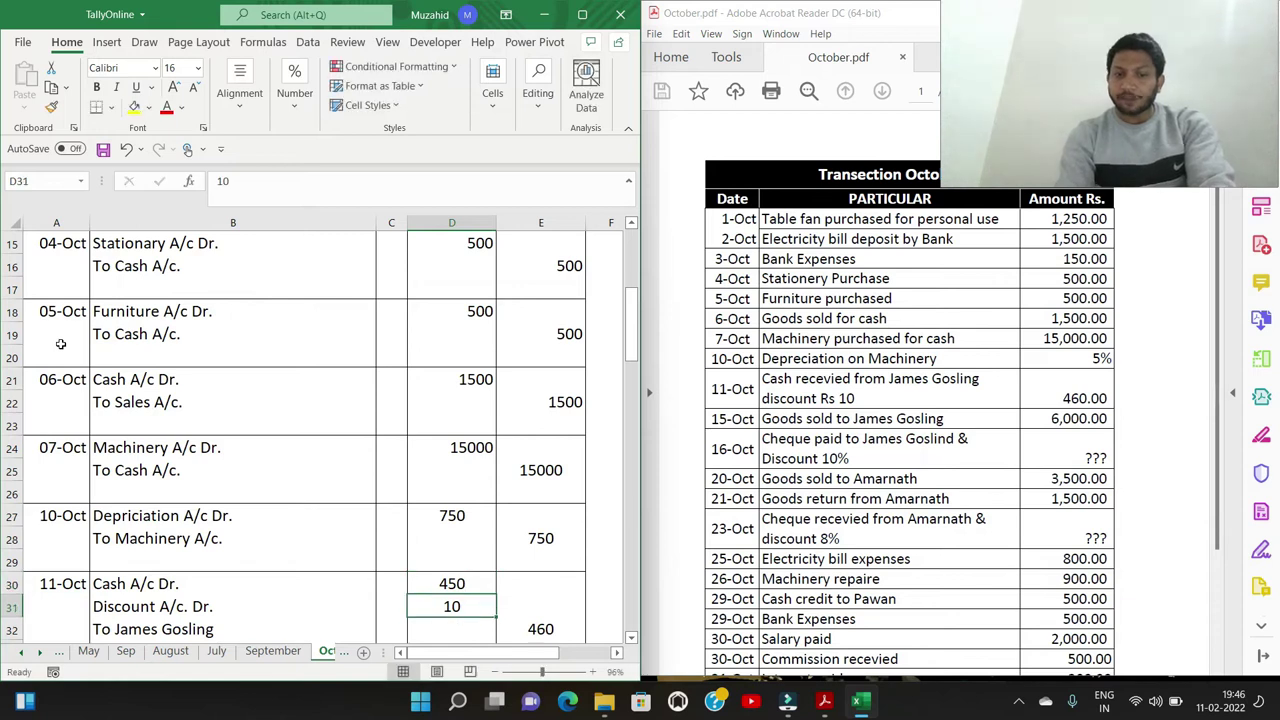
pyautogui.press('Left')
pyautogui.press('Left')
pyautogui.press('Left')
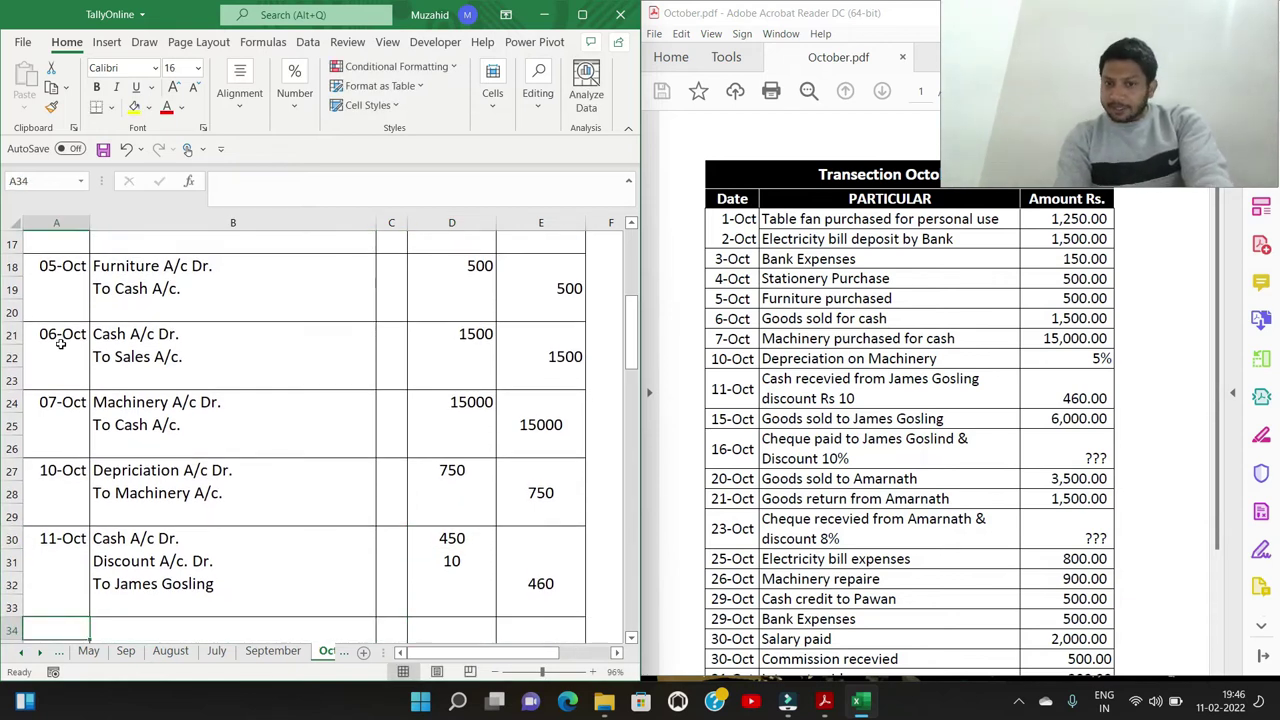
# Date an entry 15-Oct: the customer's account Dr. To Sales A/c
pyautogui.write('15/10')
pyautogui.press('Right')
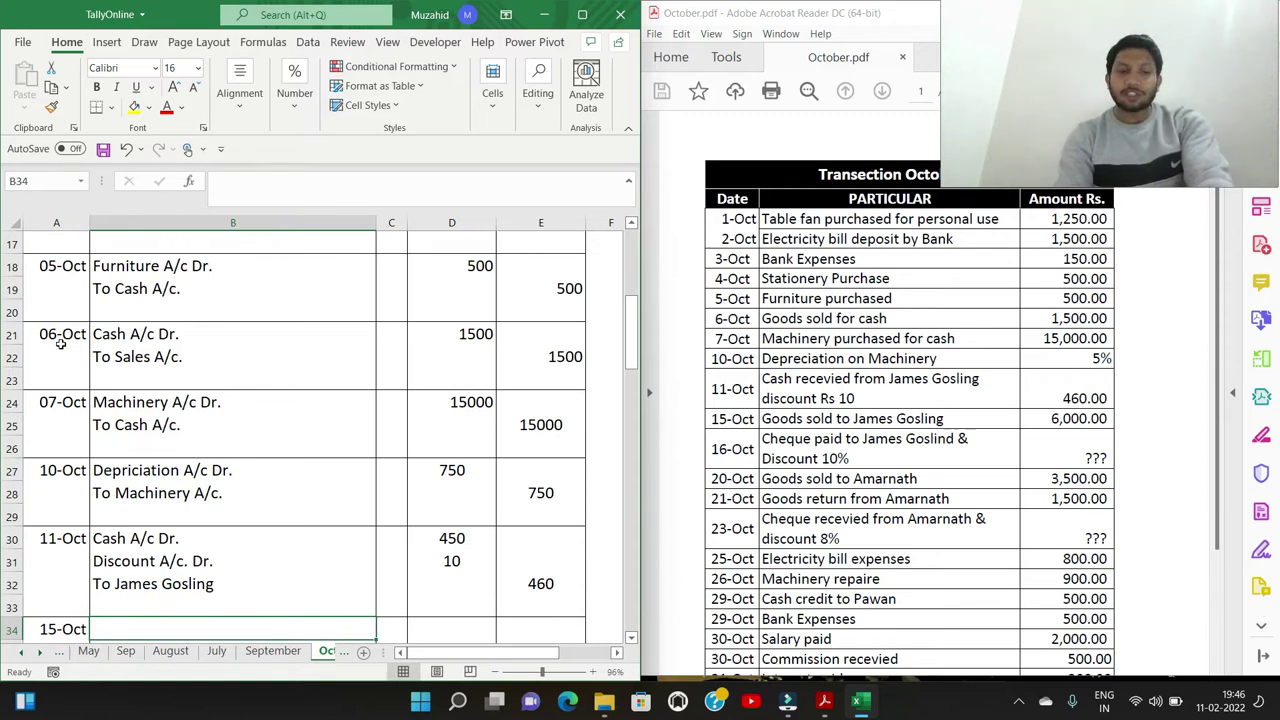
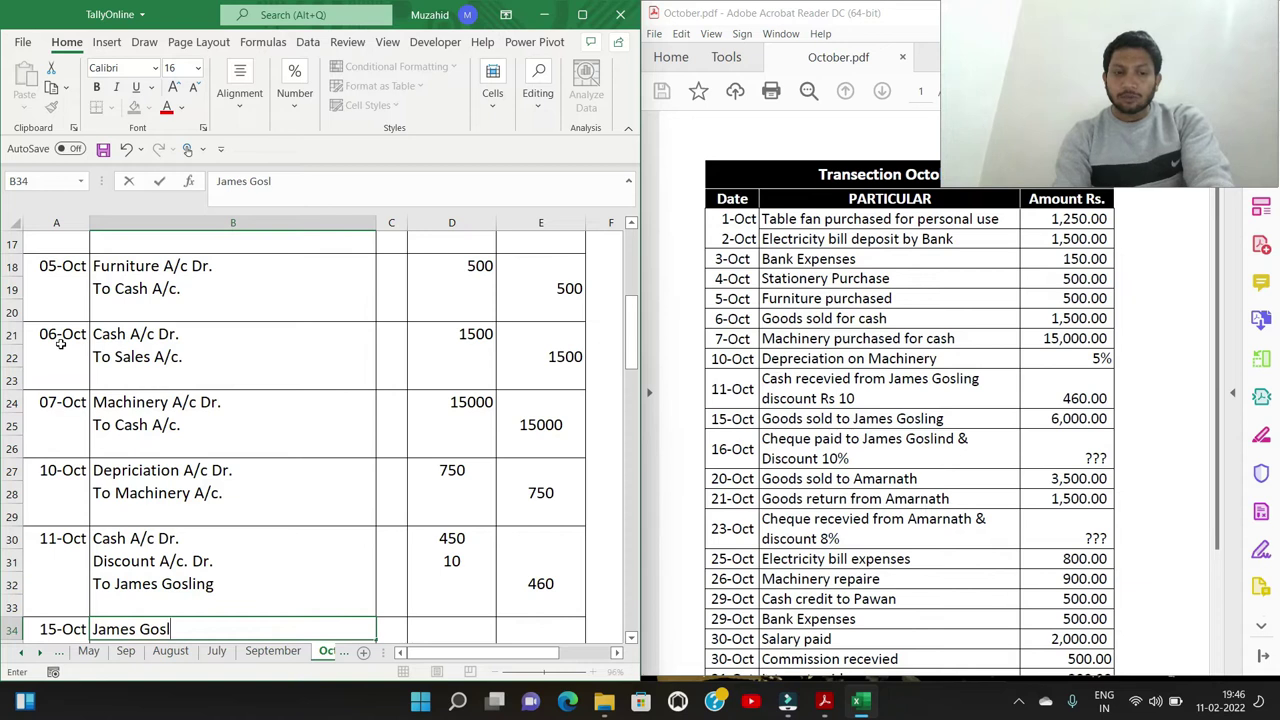
pyautogui.write('Dr')
pyautogui.press('Return')
pyautogui.write('To Sa')
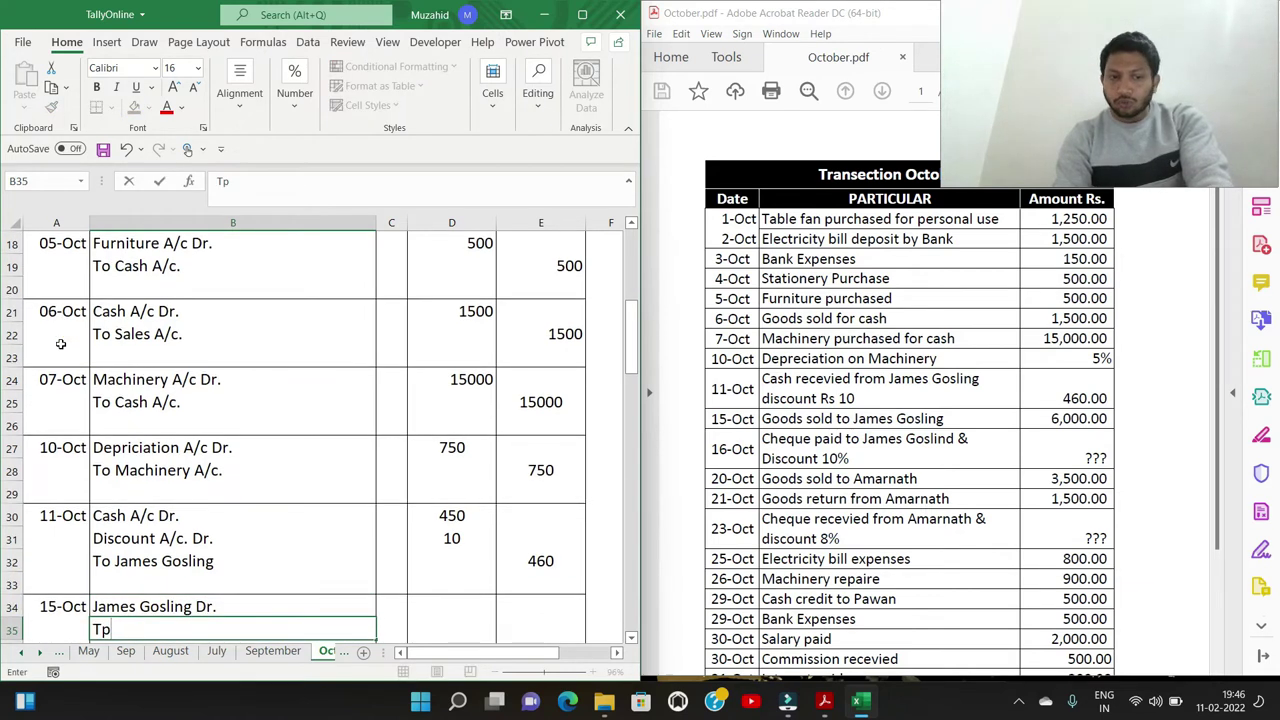
pyautogui.write('el')
pyautogui.press('BackSpace')
pyautogui.press('BackSpace')
pyautogui.write('les A/c.')
# Enter 6000 as both debit and credit for the 15-Oct sale
pyautogui.press('Up')
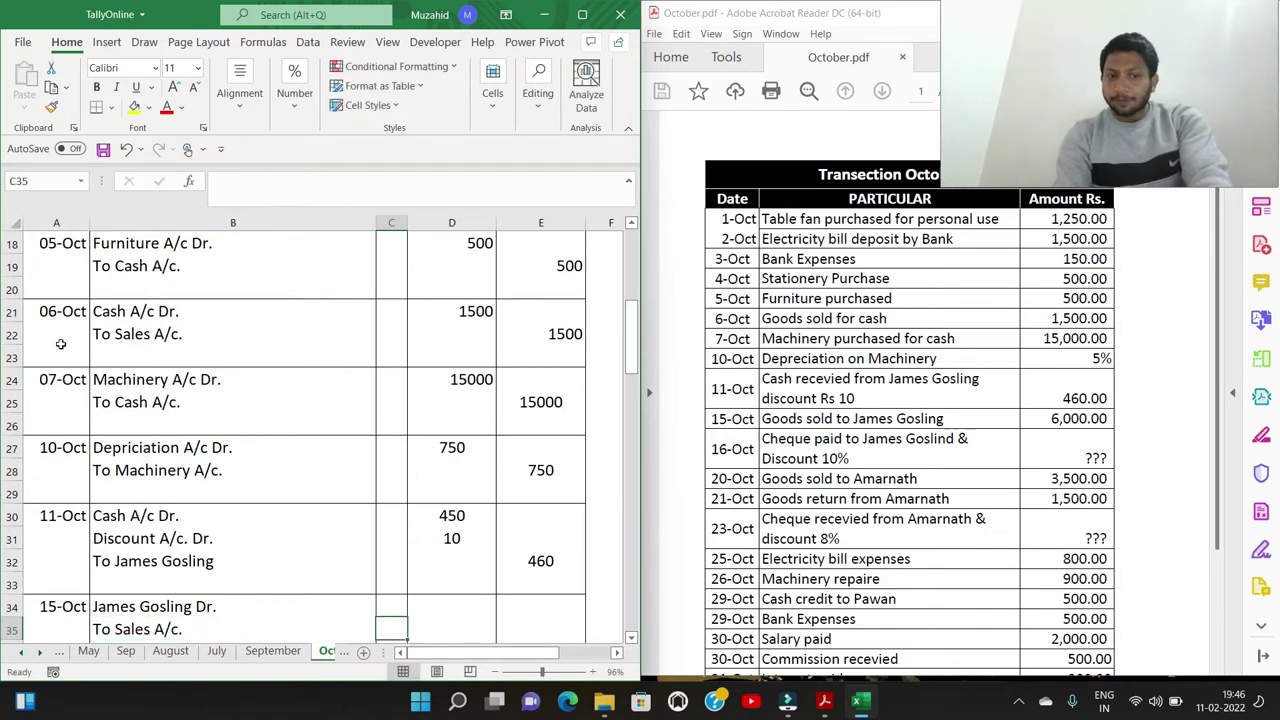
pyautogui.press('Right')
pyautogui.press('Right')
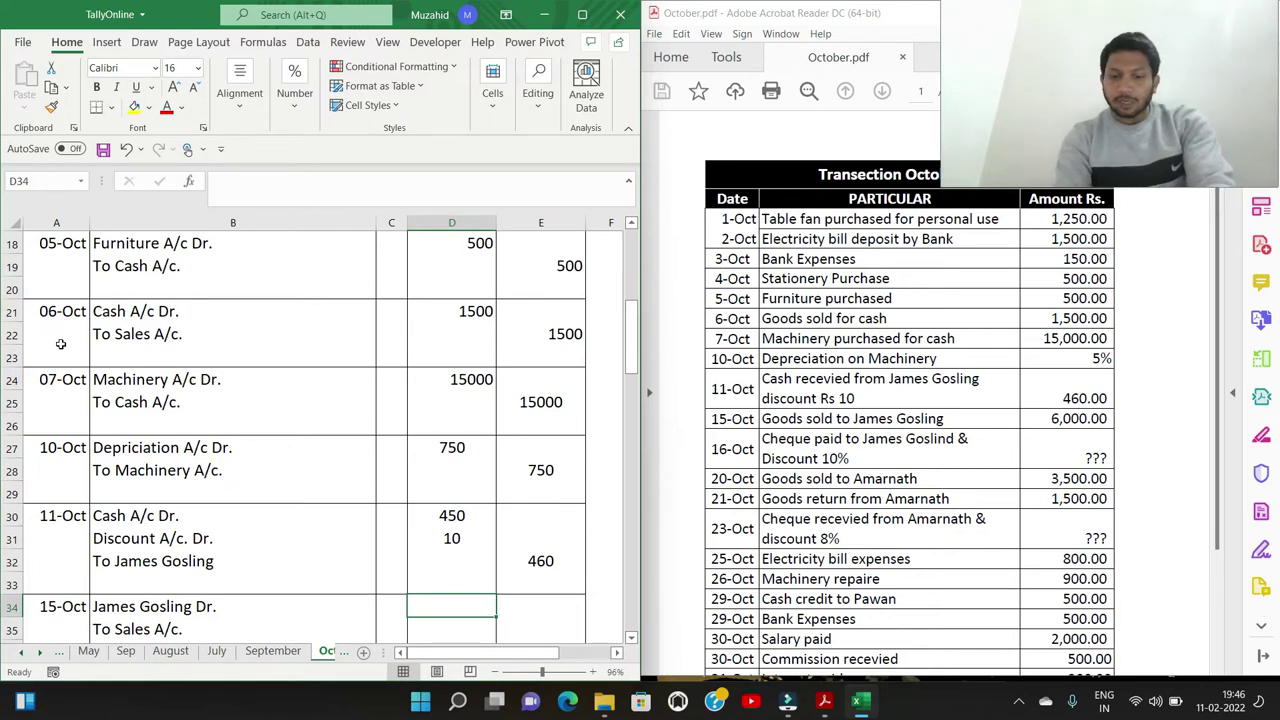
pyautogui.write('6000')
pyautogui.press('Return')
pyautogui.press('Right')
pyautogui.write('6000')
pyautogui.press('Return')
pyautogui.press('Down')
pyautogui.press('Left')
pyautogui.press('Left')
pyautogui.press('Left')
pyautogui.press('Left')
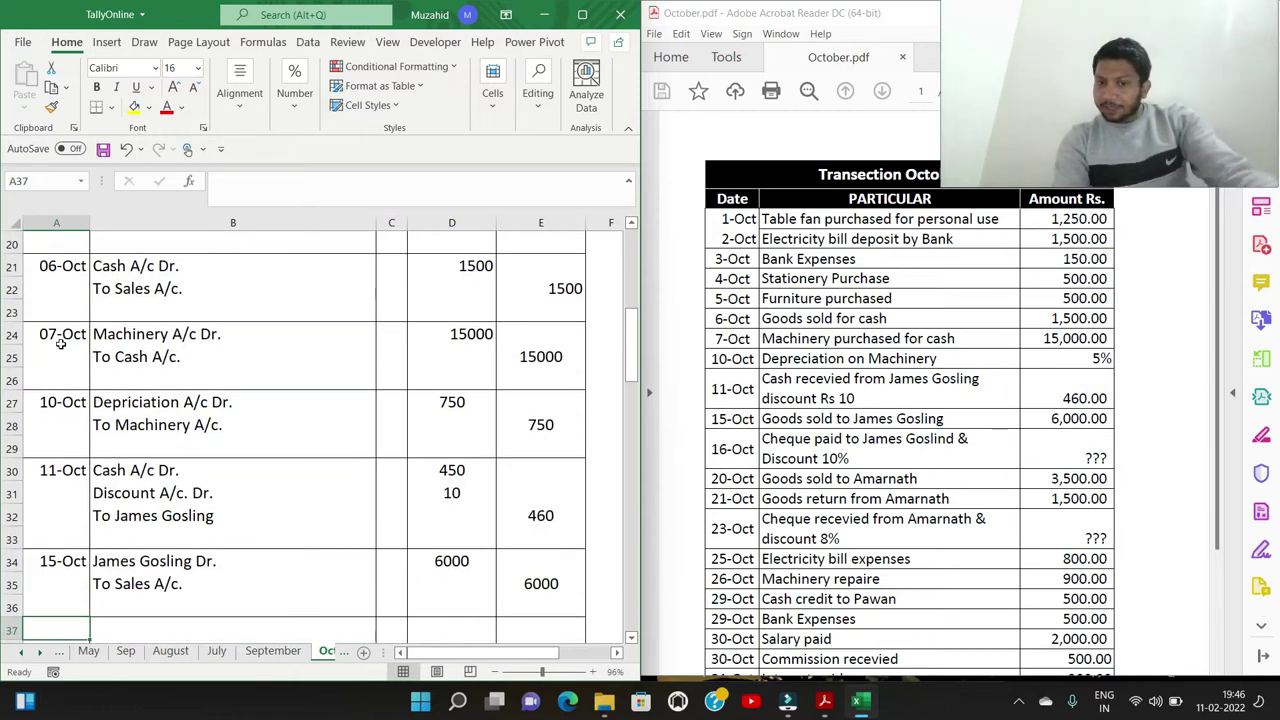
# Add a 16-Oct entry: the customer Dr. To Axis A/c. and To Discount A/c
pyautogui.write('16')
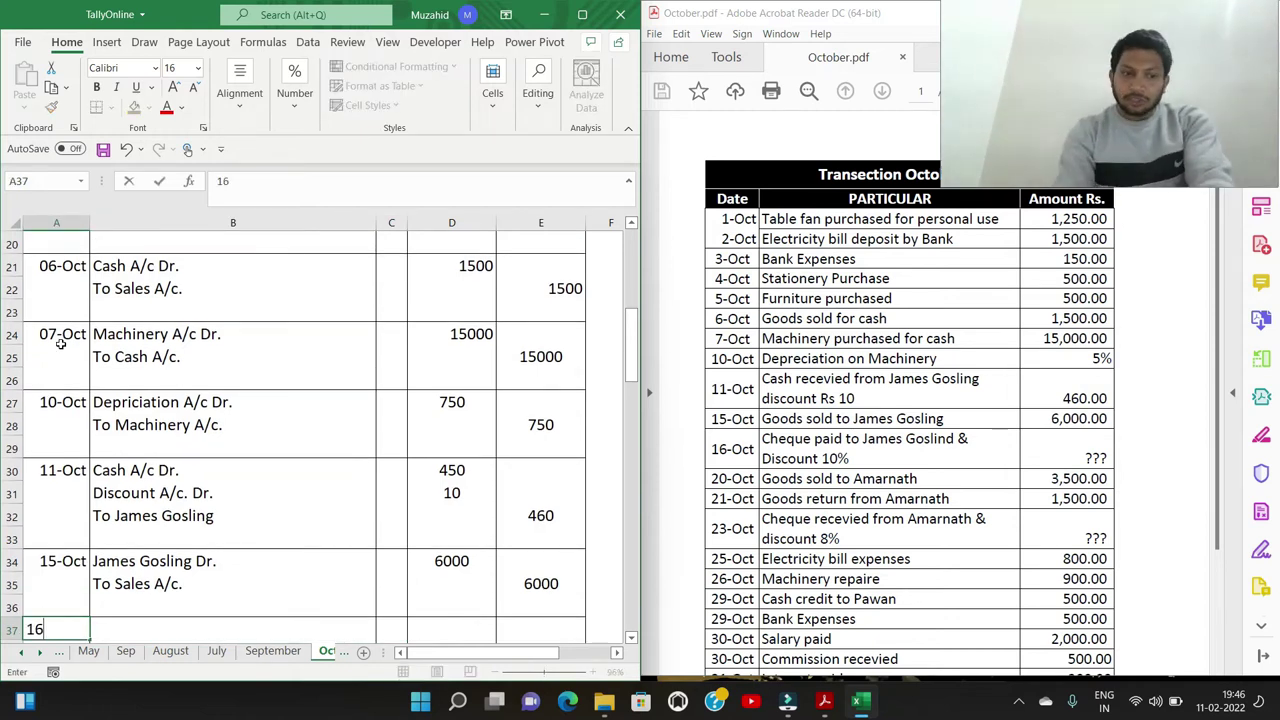
pyautogui.write('/10')
pyautogui.press('Tab')
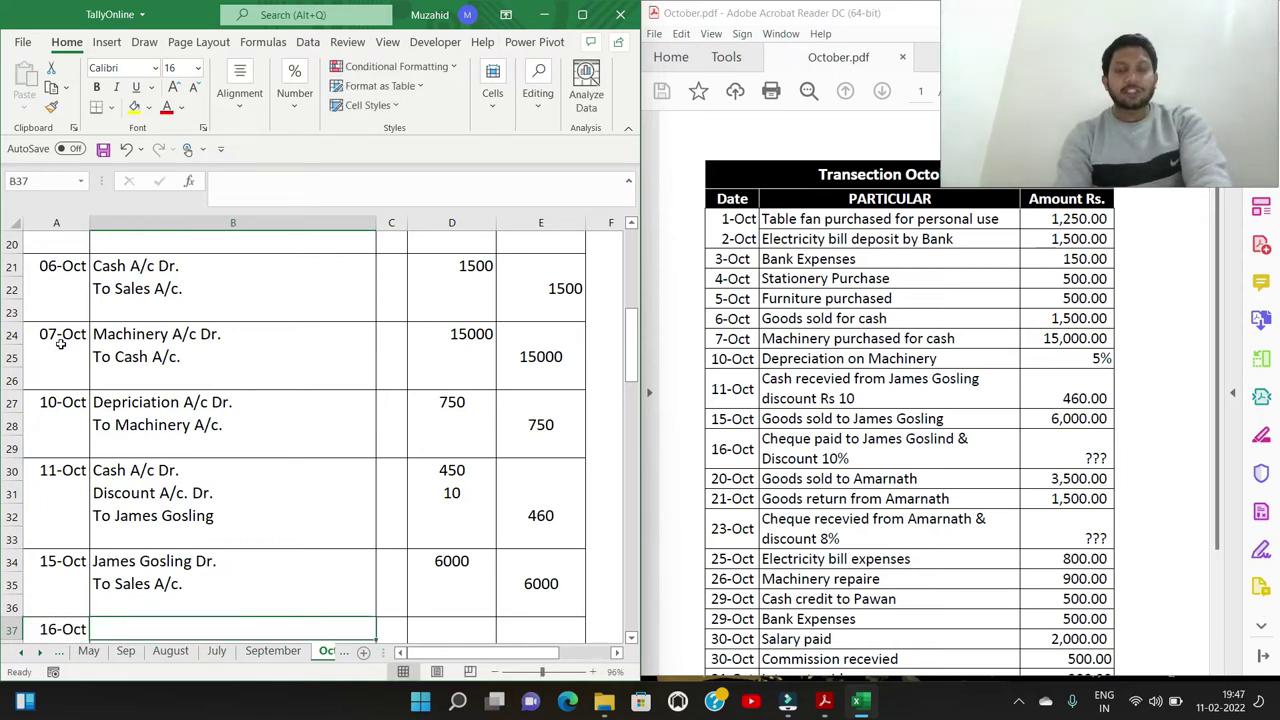
pyautogui.press('Down')
pyautogui.write('Tp')
pyautogui.press('BackSpace')
pyautogui.write('o Axis ')
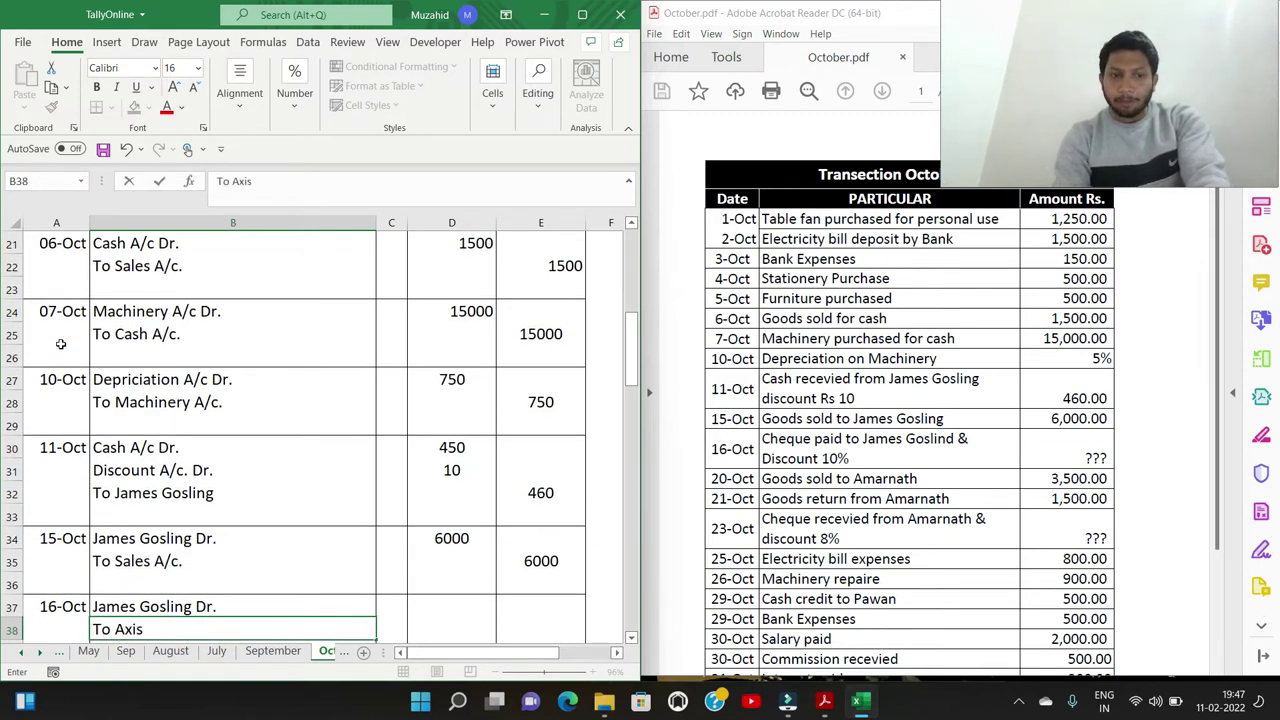
pyautogui.write('A/c.')
pyautogui.press('Return')
pyautogui.write('To Discount A/c.')
pyautogui.press('Tab')
# Fill the 16-Oct amounts: 6000 debit, 5400 credit to Axis, 600 credit to Discount
pyautogui.press('Up')
pyautogui.press('Up')
pyautogui.press('Right')
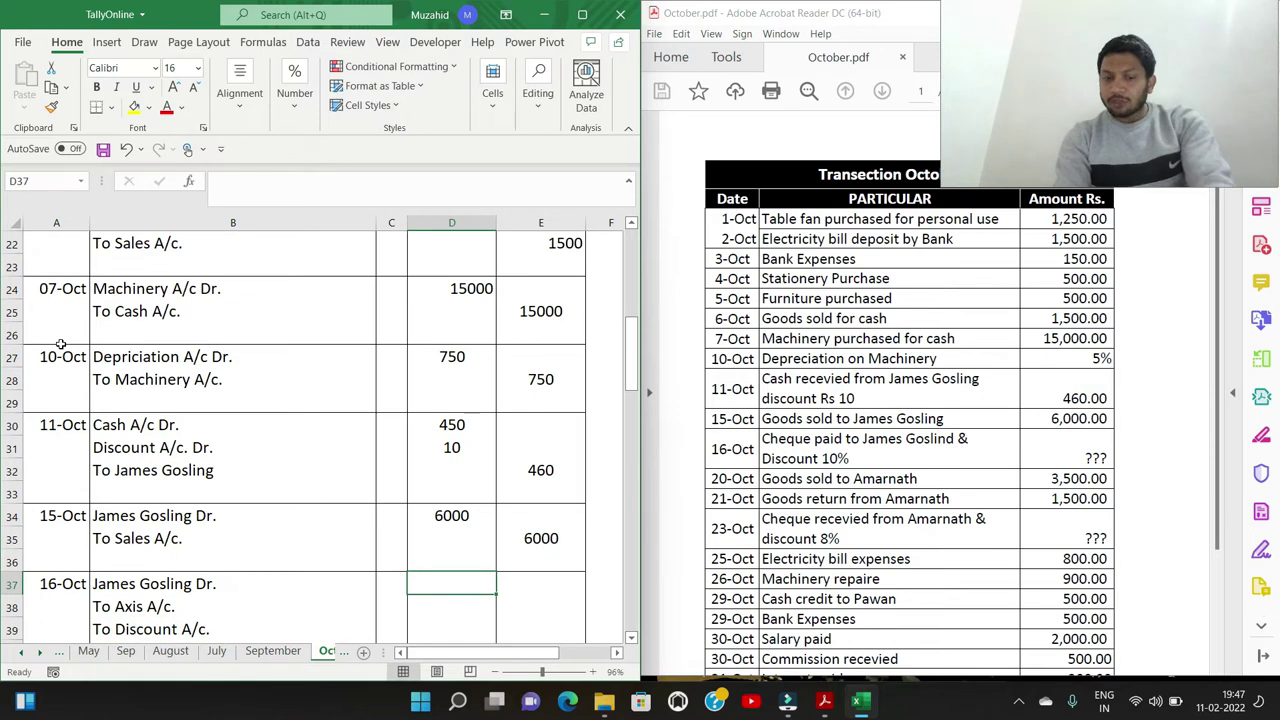
pyautogui.write('6000')
pyautogui.press('Tab')
pyautogui.press('Down')
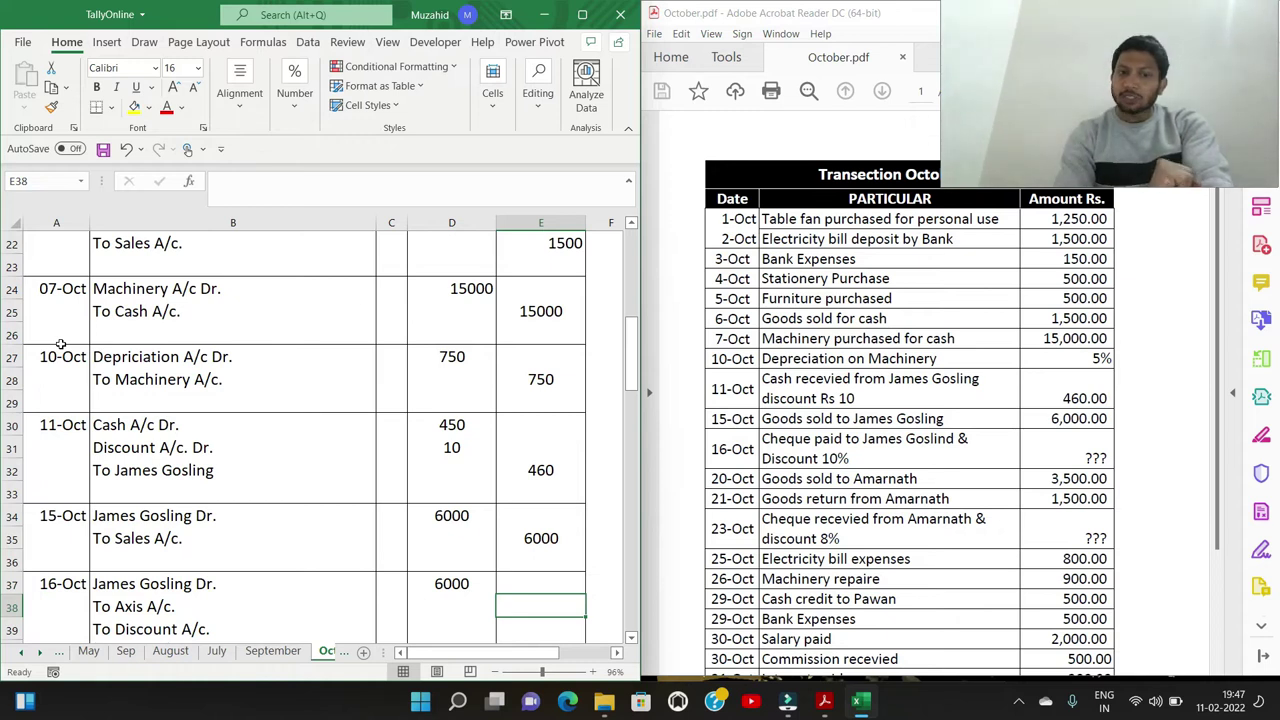
pyautogui.write('600')
pyautogui.press('BackSpace')
pyautogui.press('BackSpace')
pyautogui.press('BackSpace')
pyautogui.press('Return')
pyautogui.write('600')
pyautogui.press('Up')
pyautogui.write('5400')
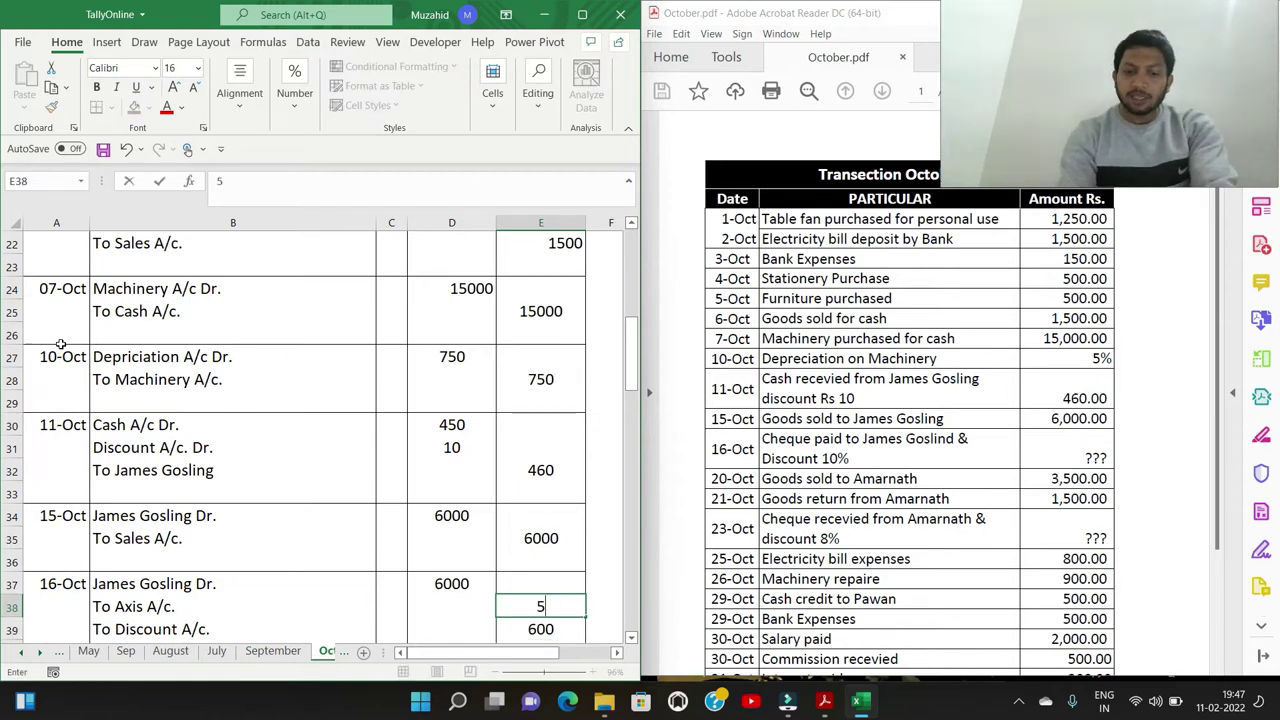
pyautogui.press('Return')
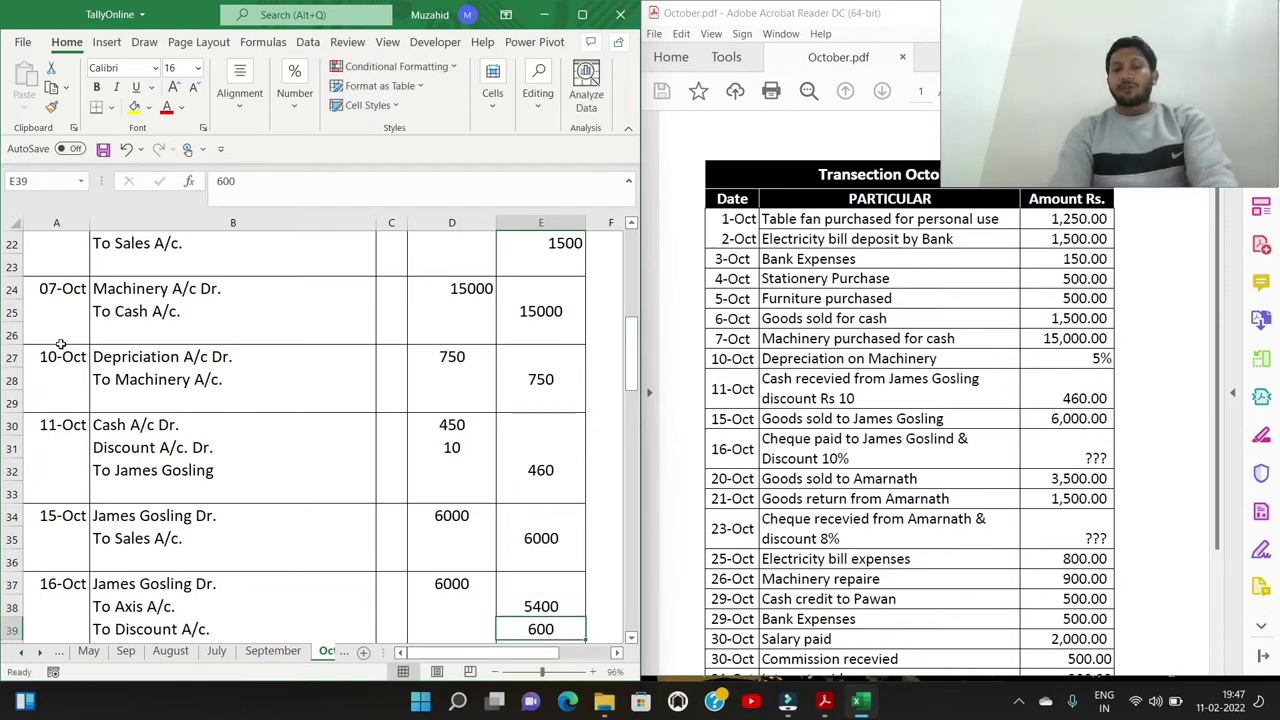
pyautogui.press('Left')
pyautogui.press('Left')
pyautogui.press('Left')
pyautogui.press('Left')
pyautogui.press('Down')
pyautogui.press('Down')
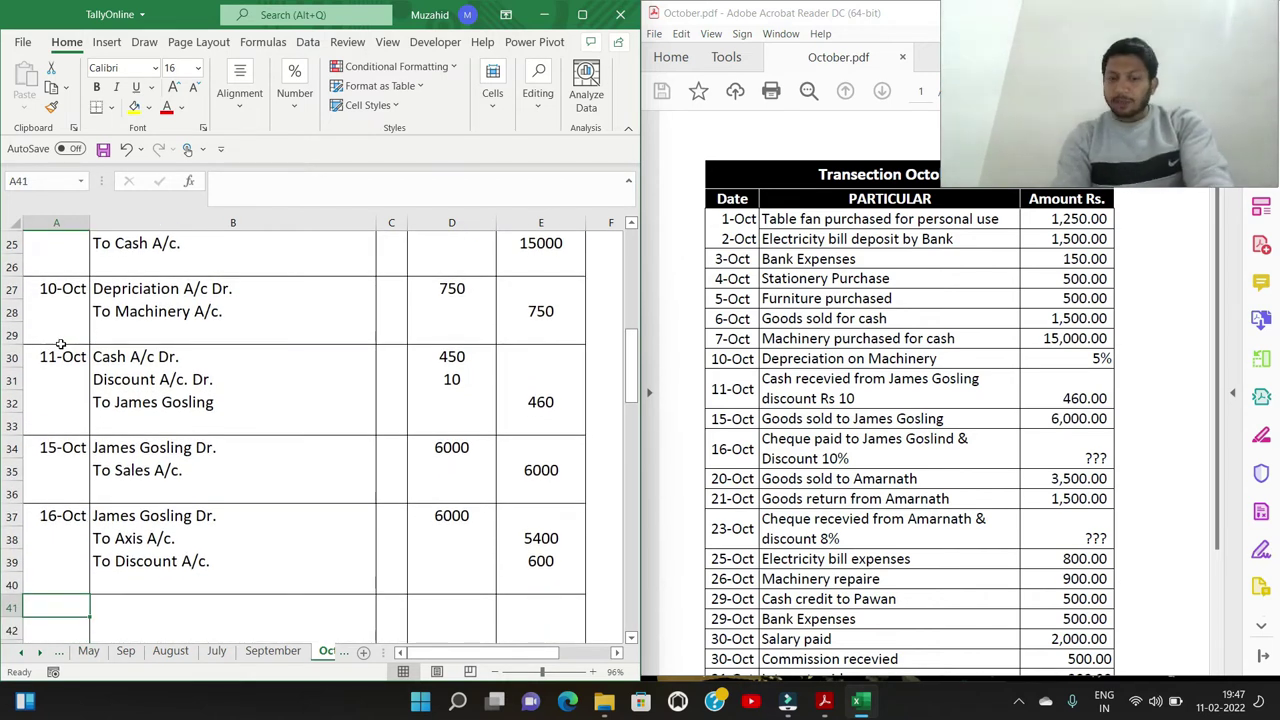
# Date an entry 20-Oct: the customer Dr. To Sales A/c
pyautogui.write('20/10')
pyautogui.press('Tab')
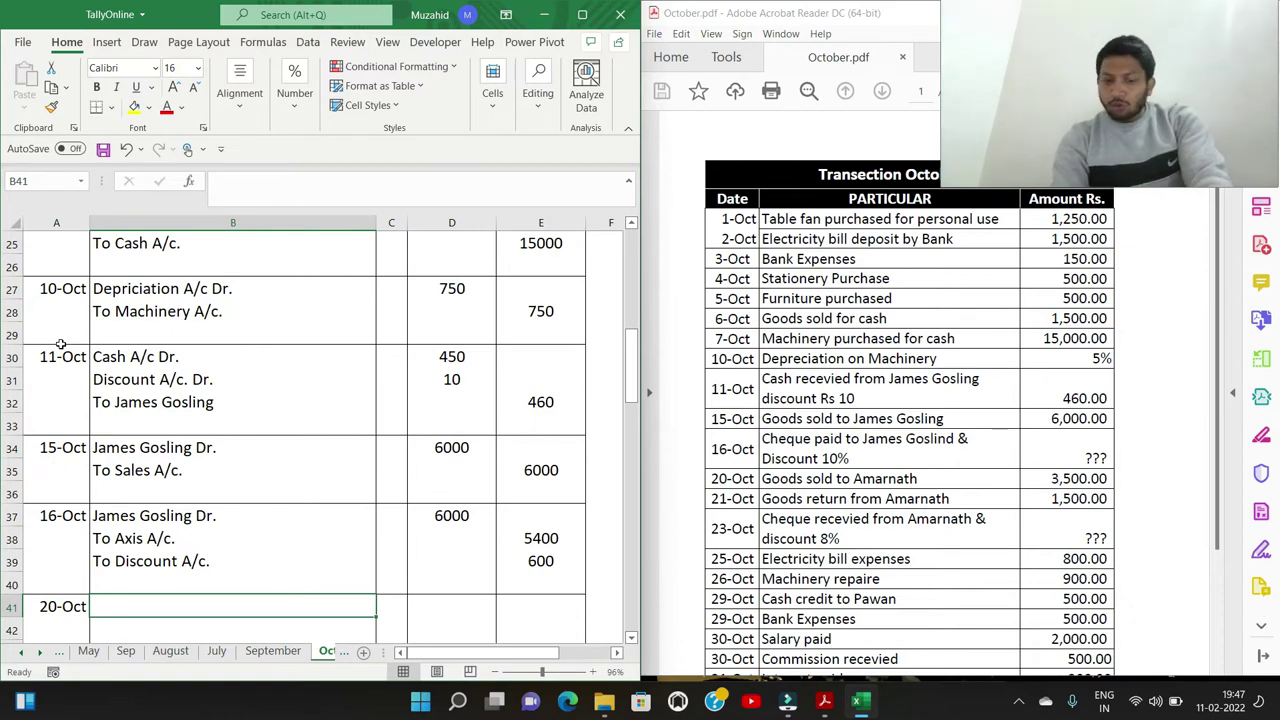
pyautogui.write('Ama')
pyautogui.write('rnath')
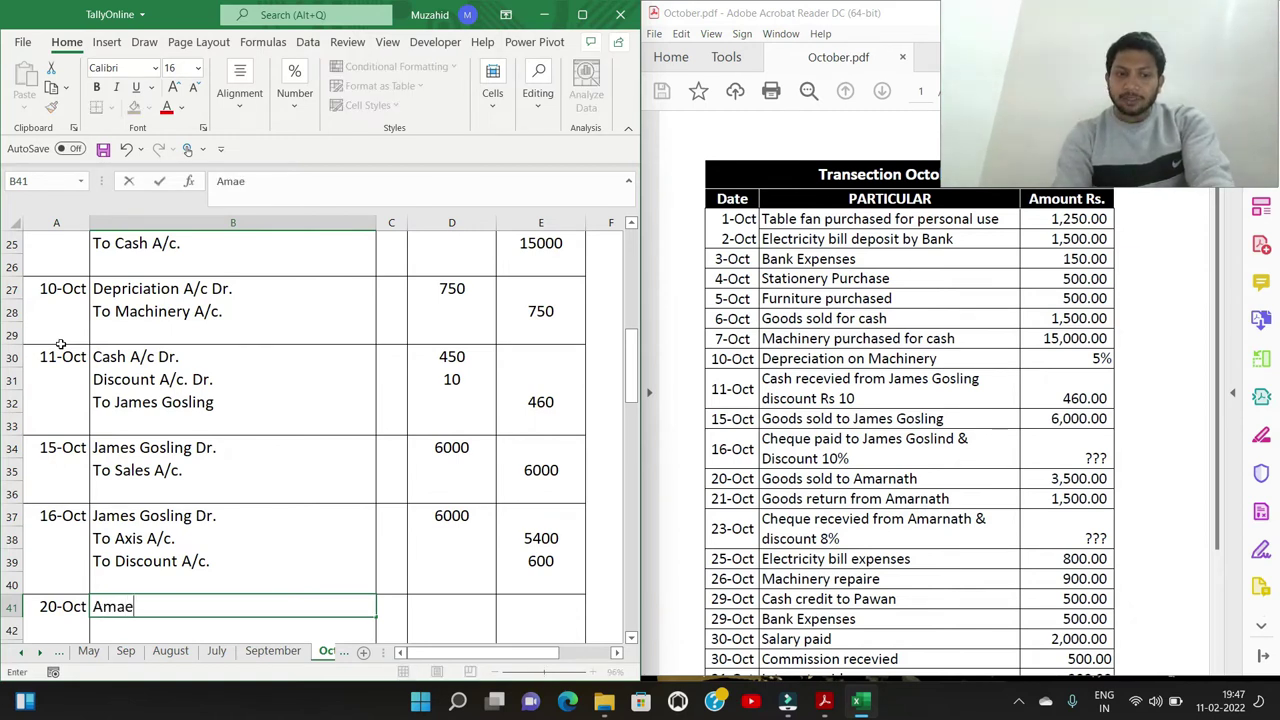
pyautogui.write(' Dr.')
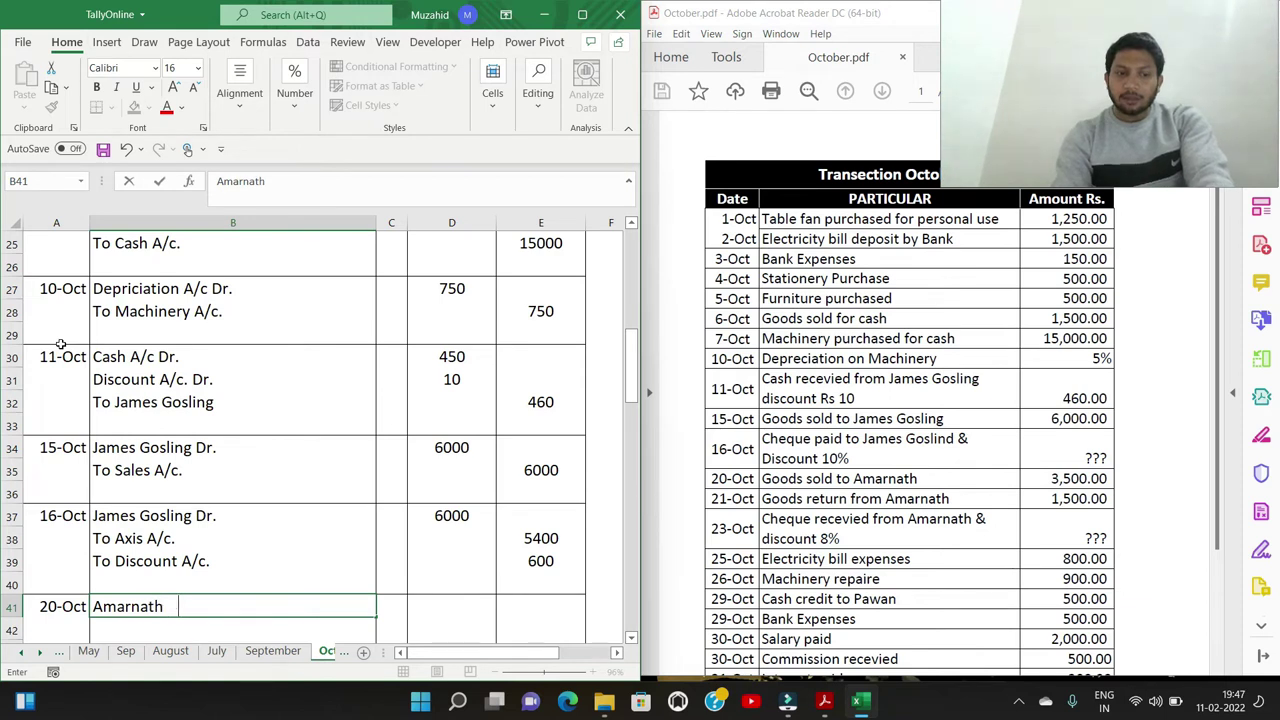
pyautogui.press('Return')
pyautogui.write('To Sa;e')
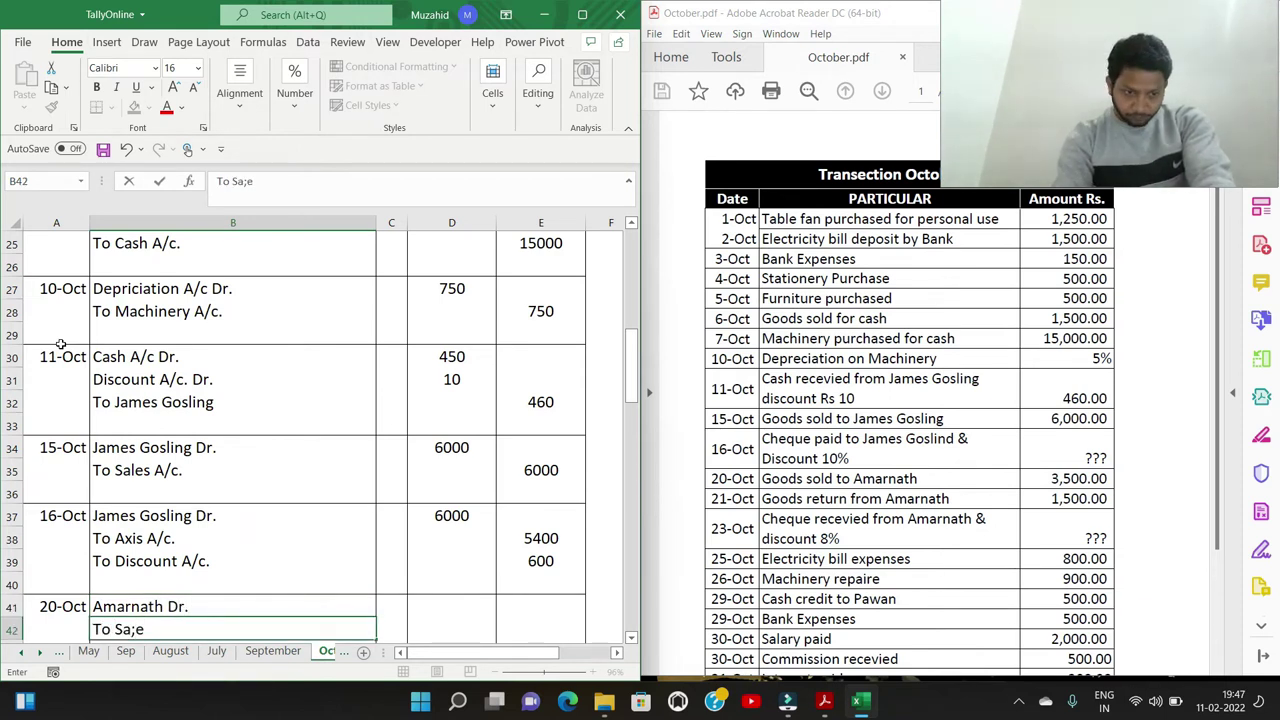
pyautogui.press('BackSpace')
pyautogui.press('BackSpace')
pyautogui.write('les ')
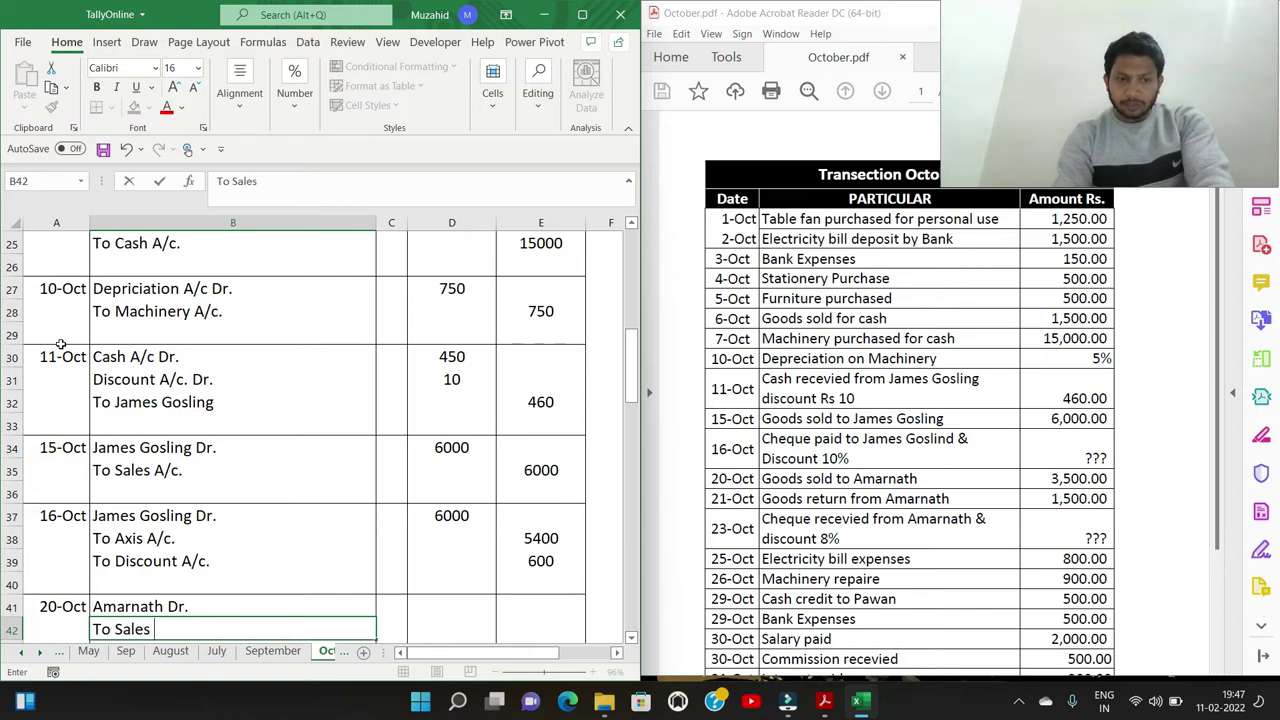
pyautogui.write('A/c.')
# Enter 3500 as the debit in D41 and credit in E42
pyautogui.press('Right')
pyautogui.press('Up')
pyautogui.press('Up')
pyautogui.press('Right')
pyautogui.press('Down')
pyautogui.press('Right')
pyautogui.press('Left')
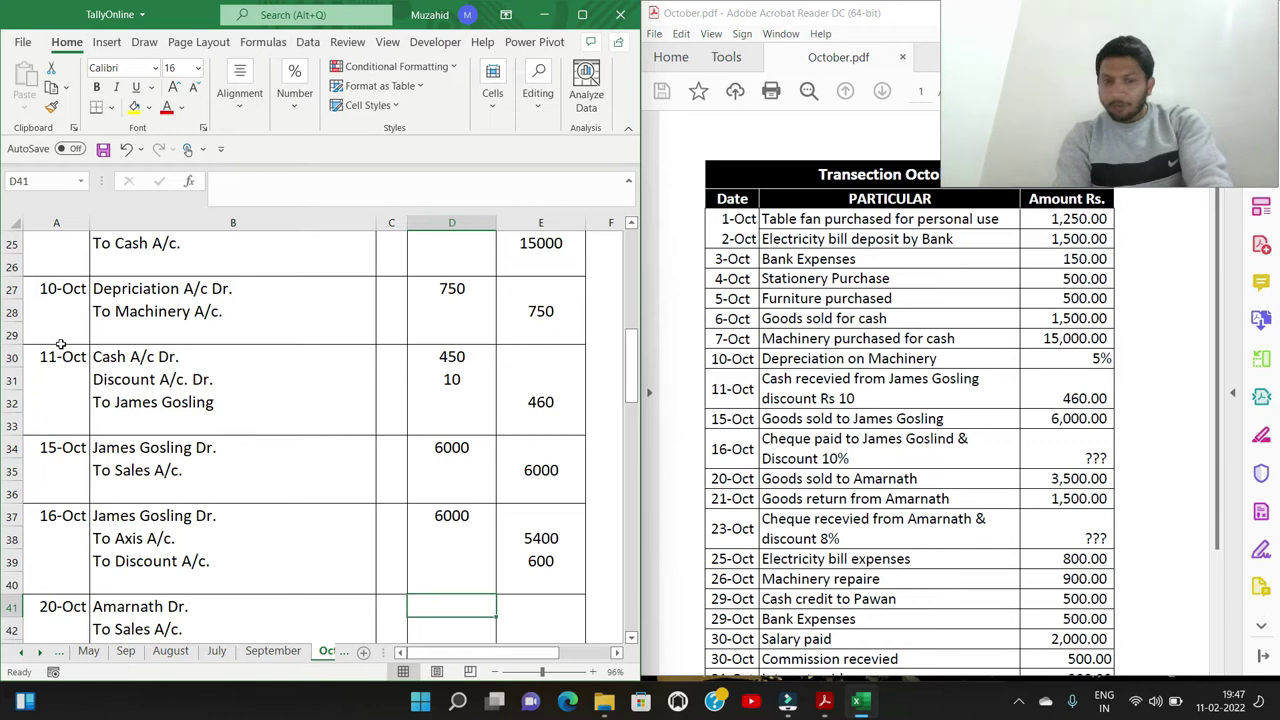
pyautogui.write('3500')
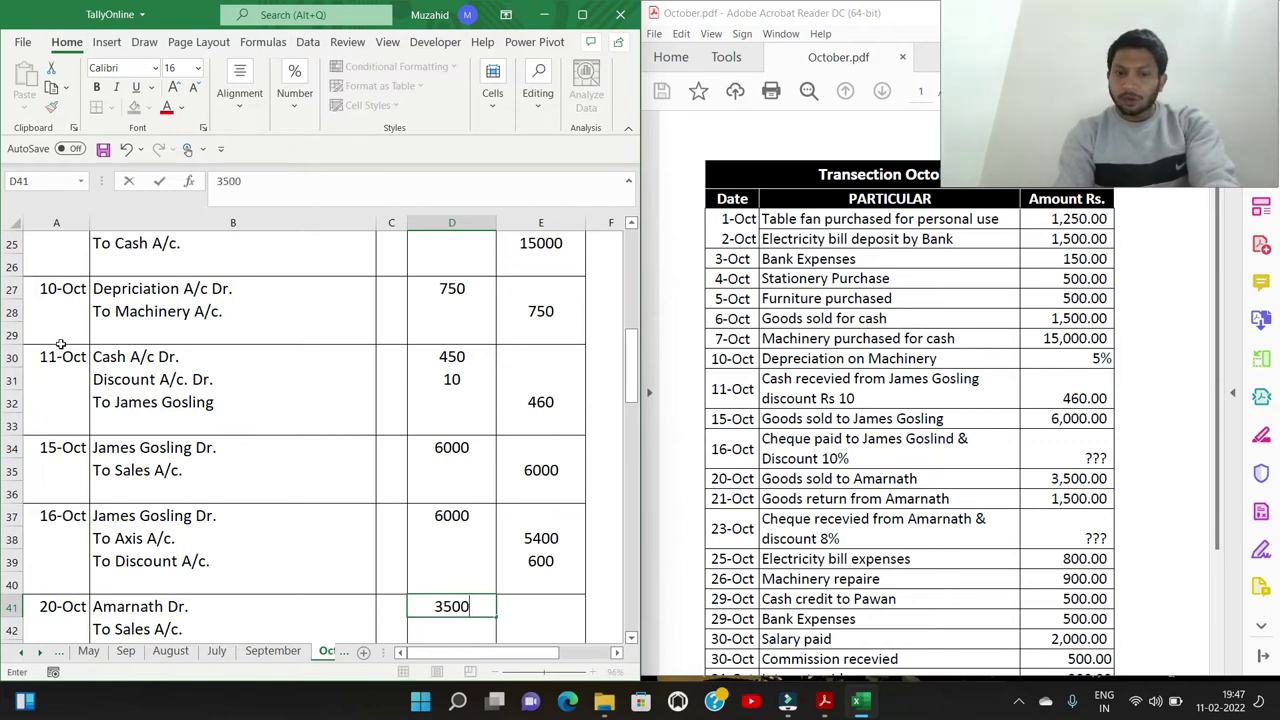
pyautogui.press('Down')
pyautogui.press('Right')
pyautogui.write('3500')
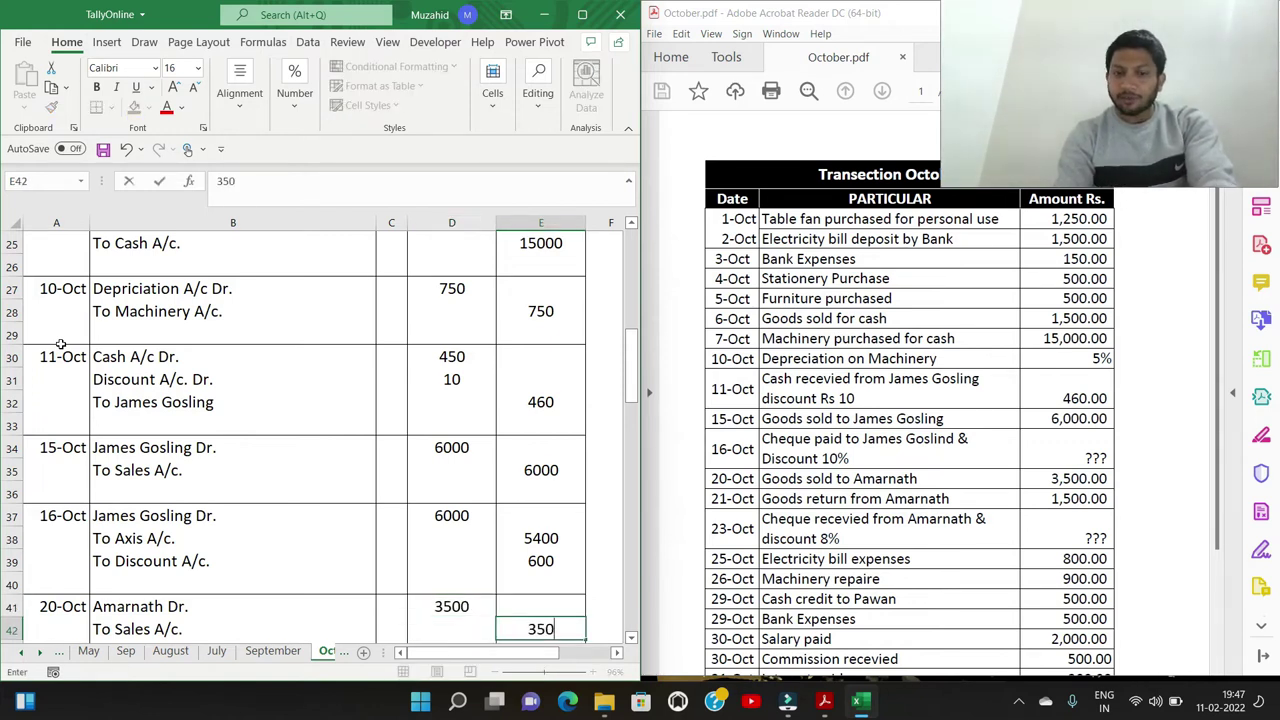
pyautogui.press('Return')
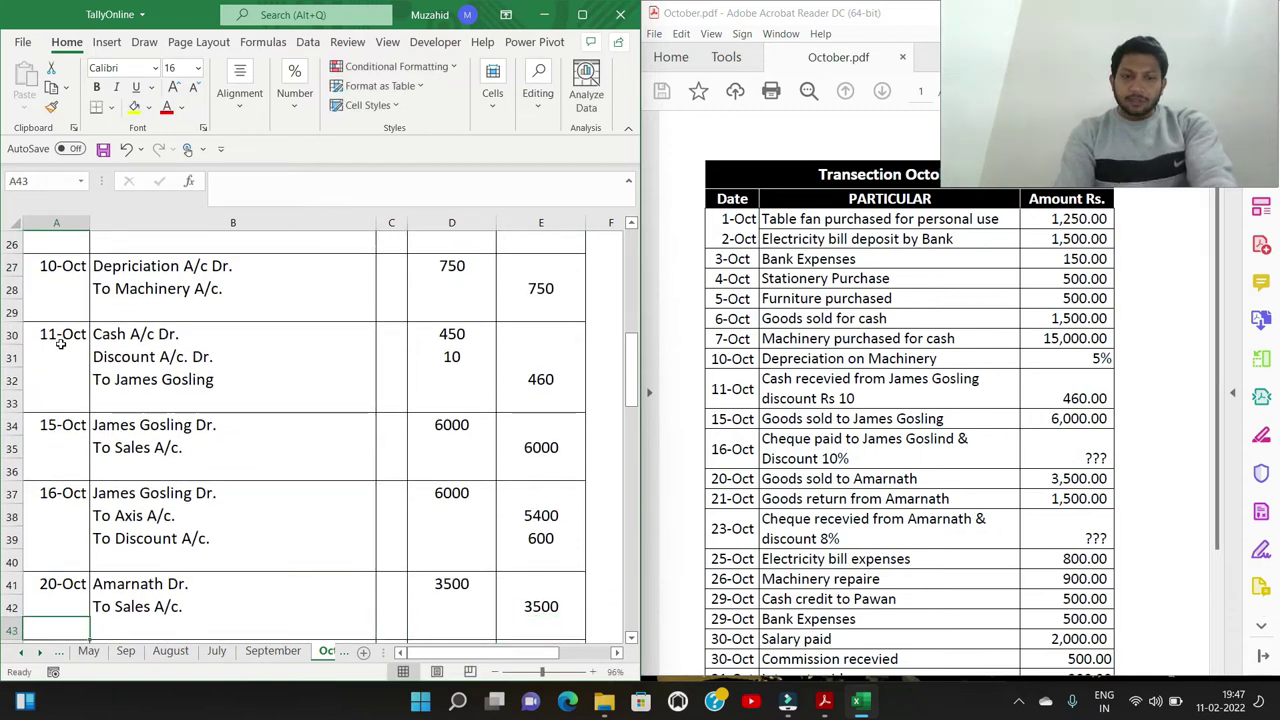
pyautogui.press('Down')
pyautogui.press('Home')
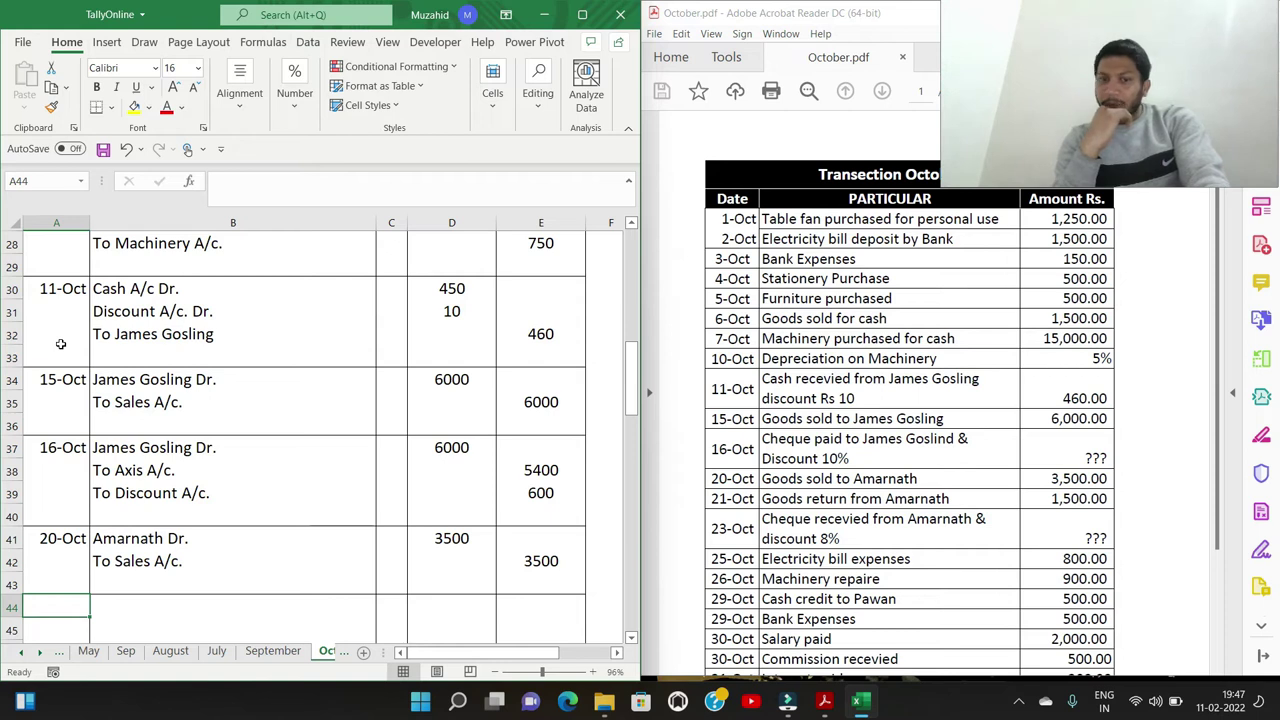
# Add a 21-Oct entry: Sales Return A/c Dr. To the customer's account
pyautogui.write('21/10')
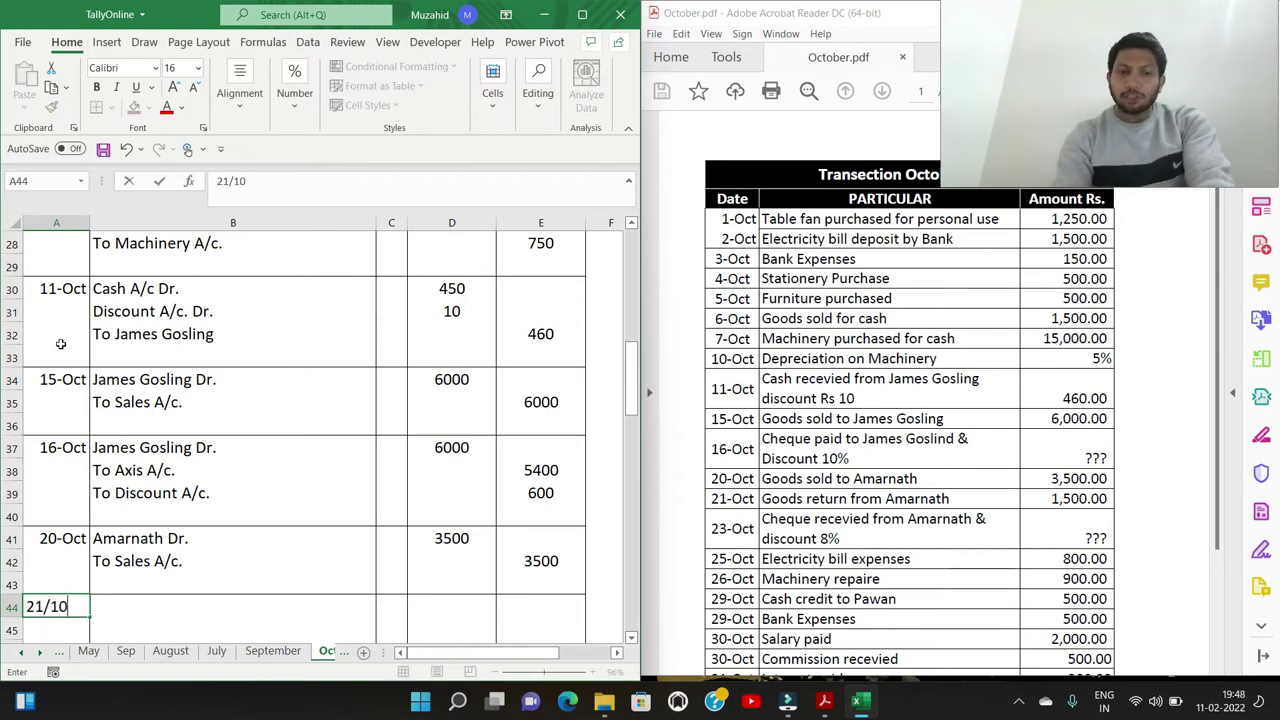
pyautogui.press('Tab')
pyautogui.write('Sales')
pyautogui.write(' Return')
pyautogui.write('c/ D')
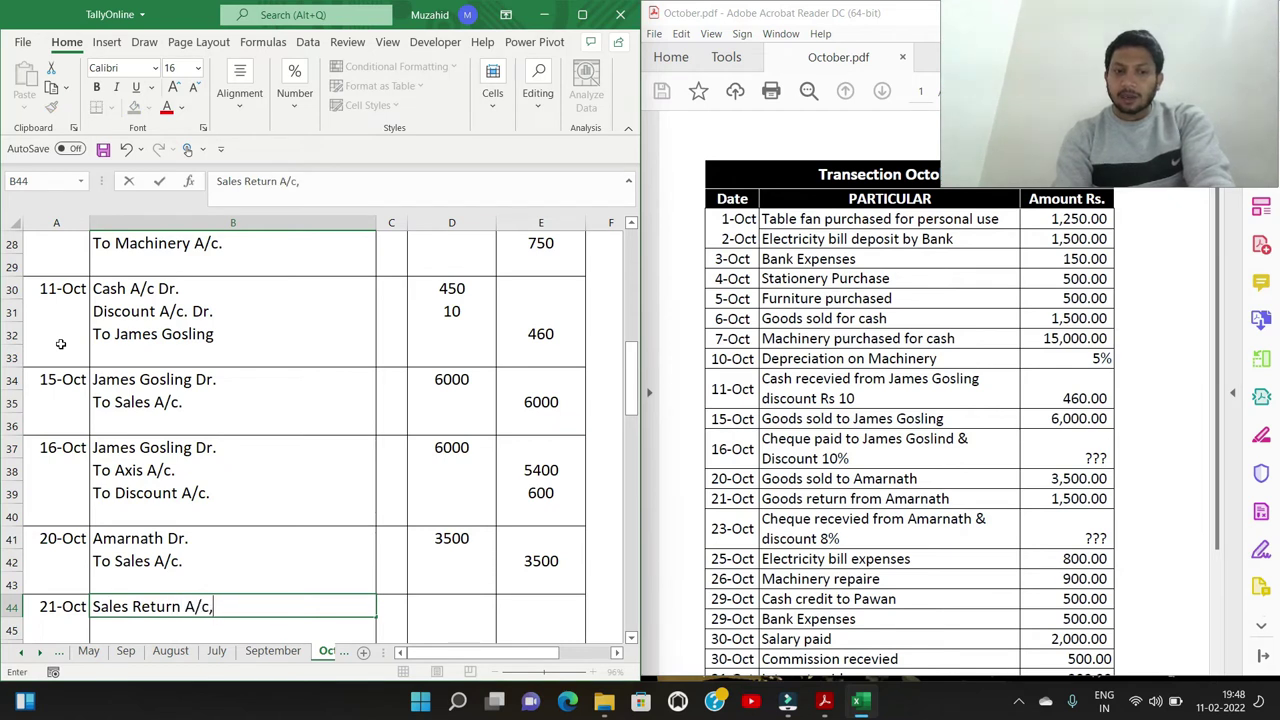
pyautogui.press('BackSpace')
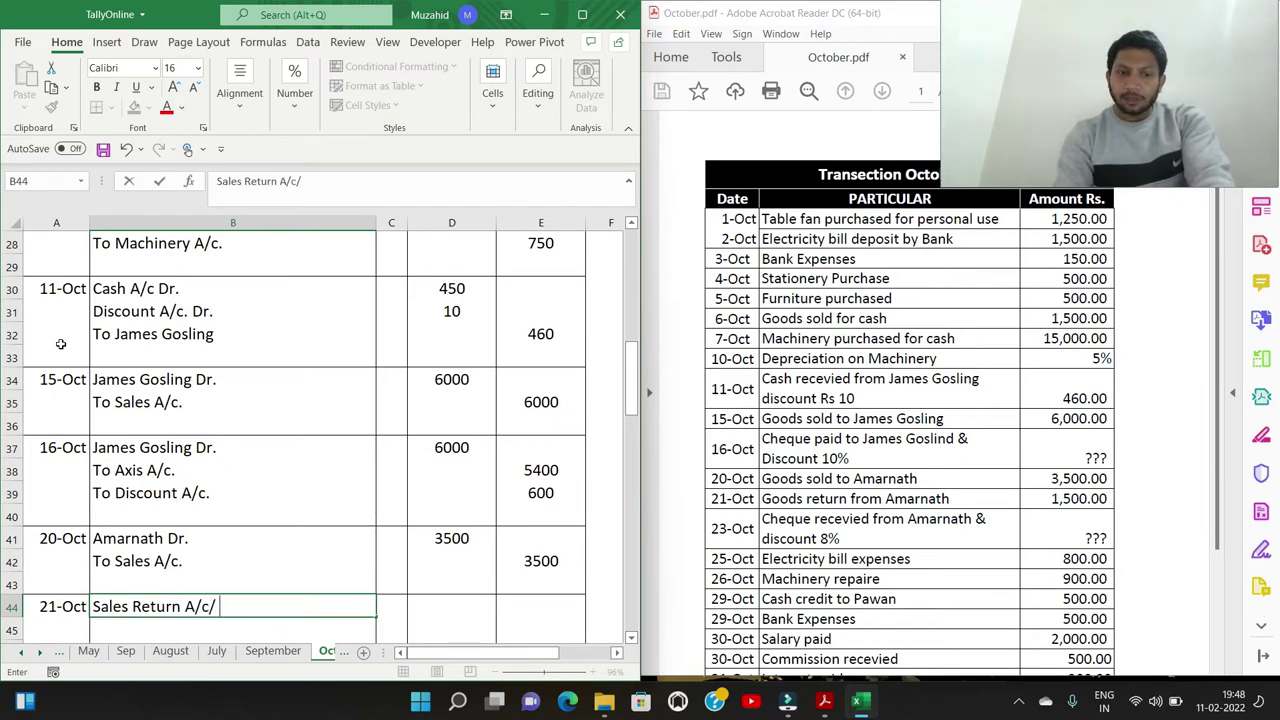
pyautogui.write('Dr.')
pyautogui.press('Return')
pyautogui.write('To Ama')
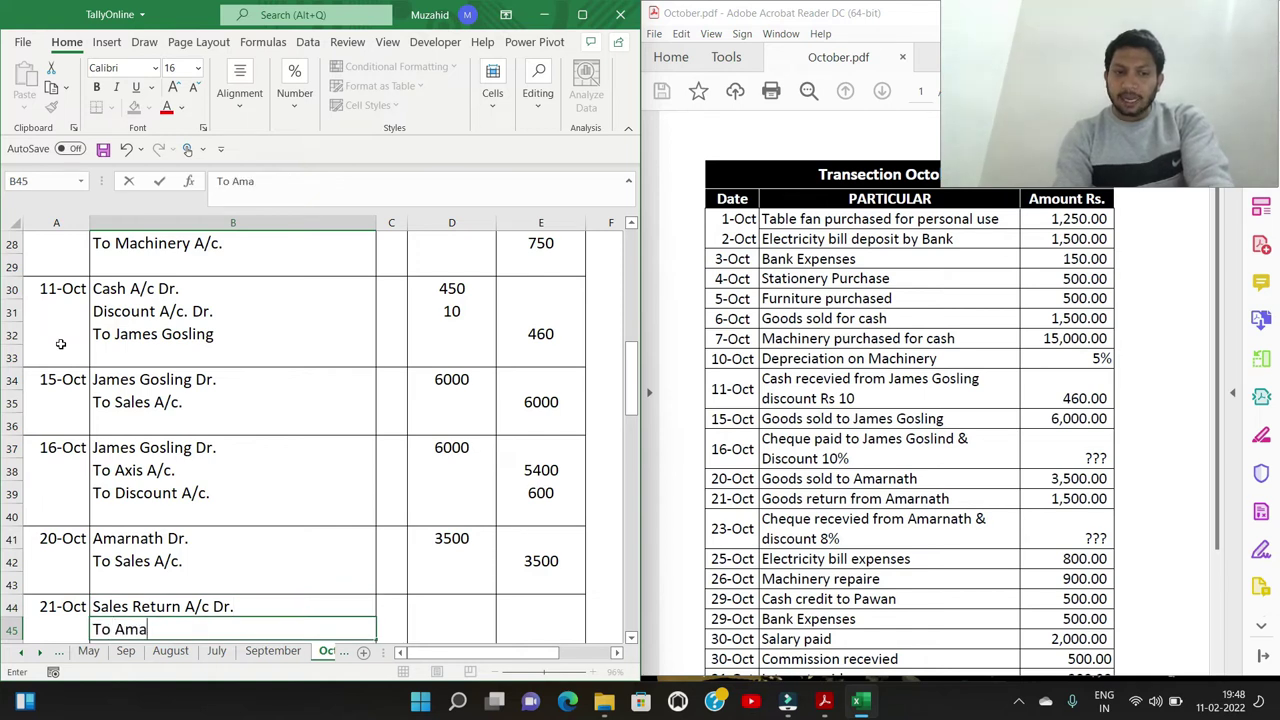
pyautogui.write('rnath')
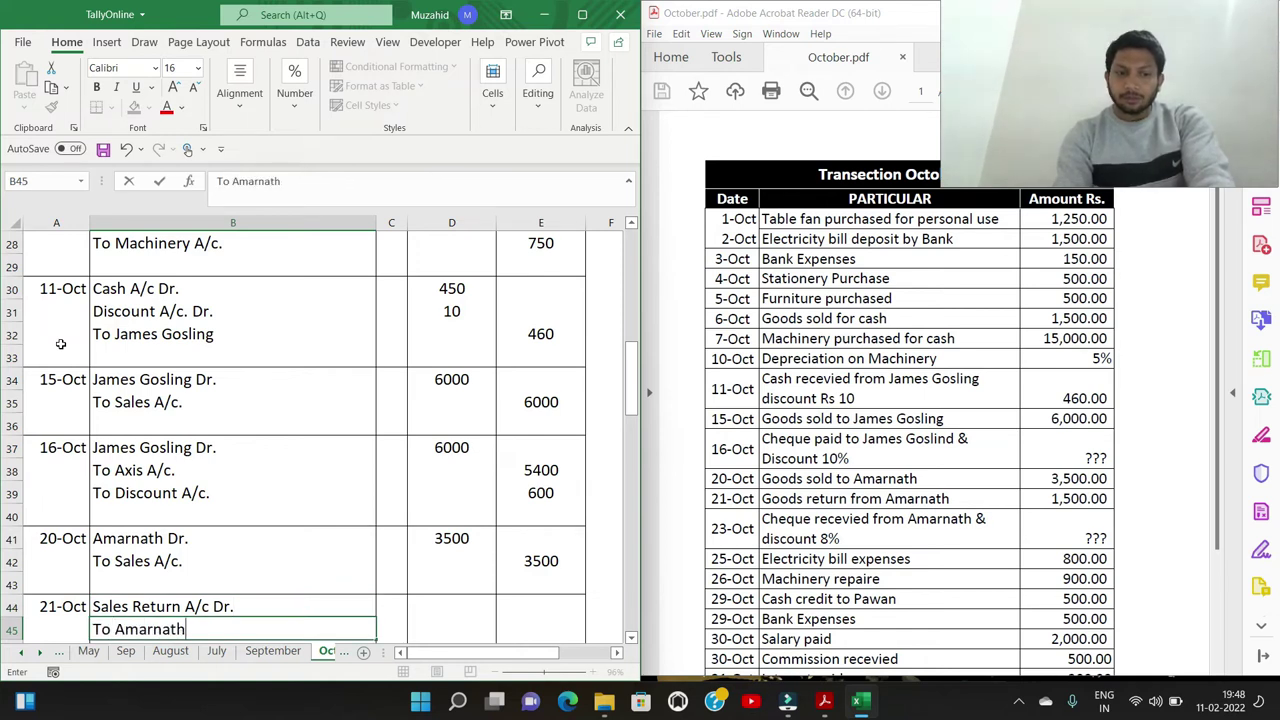
# Enter 1500 as the debit in D44 and credit in E45 for the sales return
pyautogui.press('Right')
pyautogui.press('Up')
pyautogui.press('Right')
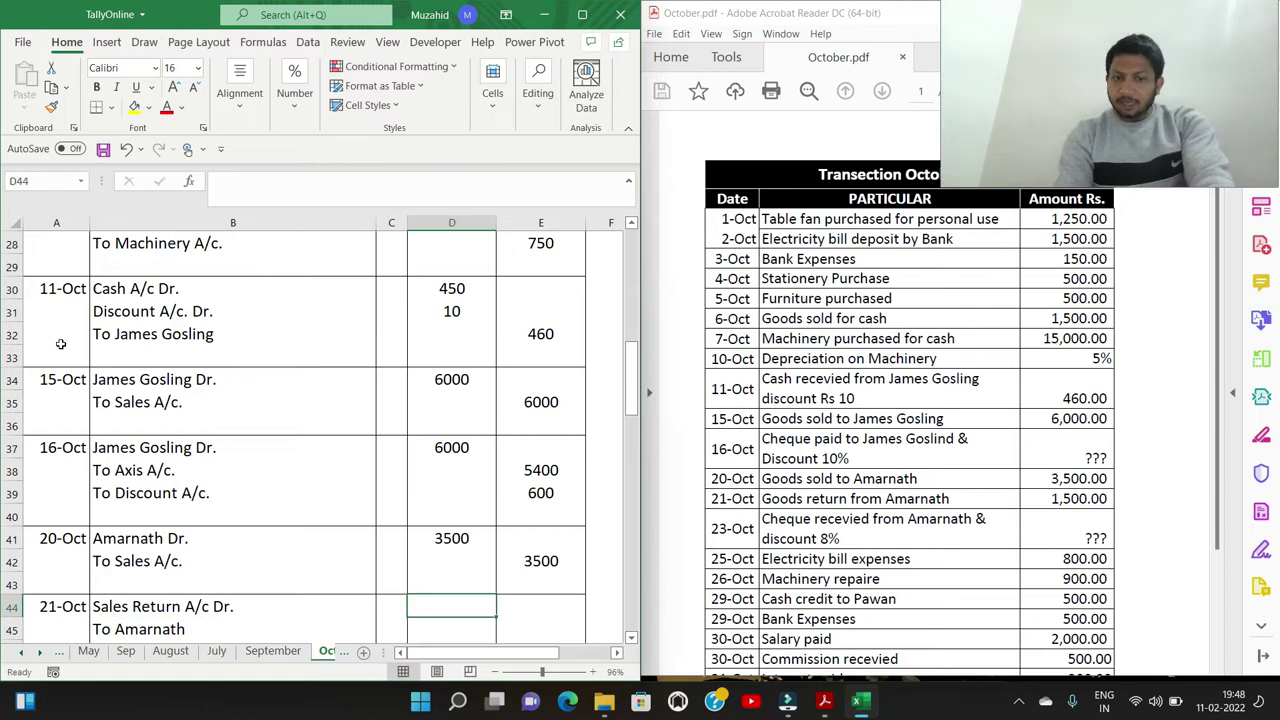
pyautogui.write('1500')
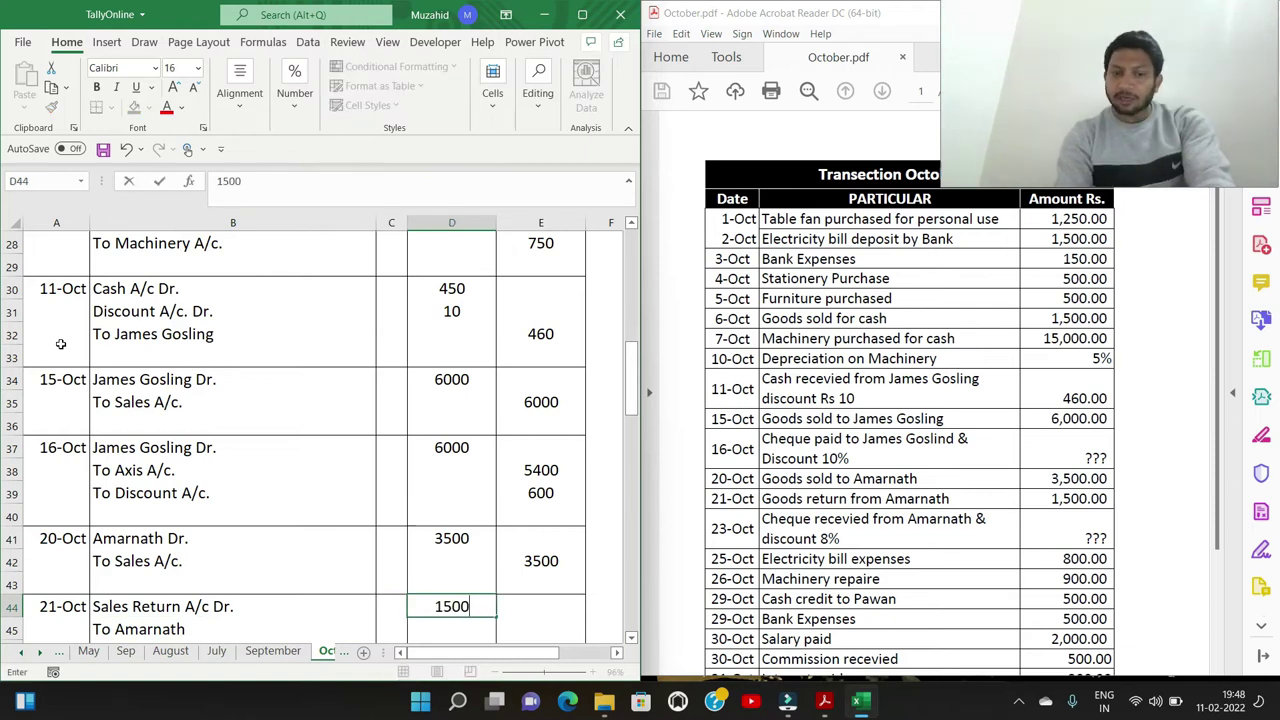
pyautogui.press('Right')
pyautogui.write('1')
pyautogui.press('Down')
pyautogui.write('1500')
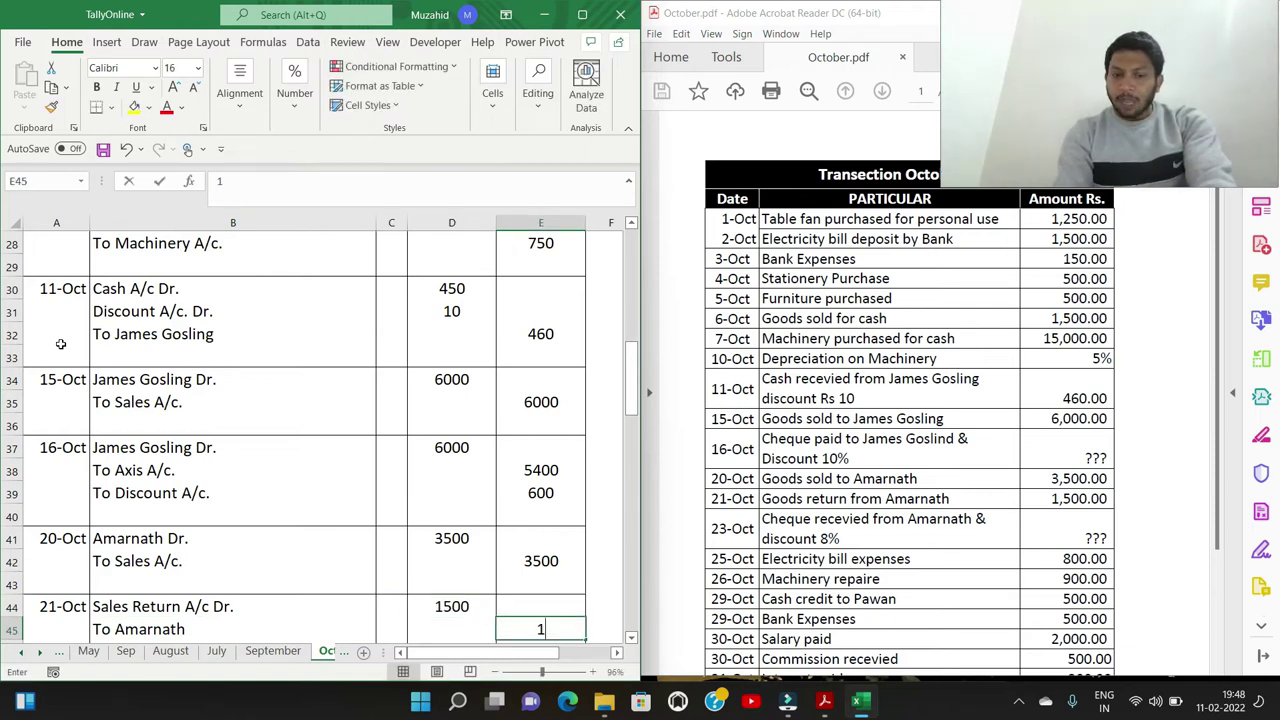
pyautogui.press('Left')
pyautogui.press('Left')
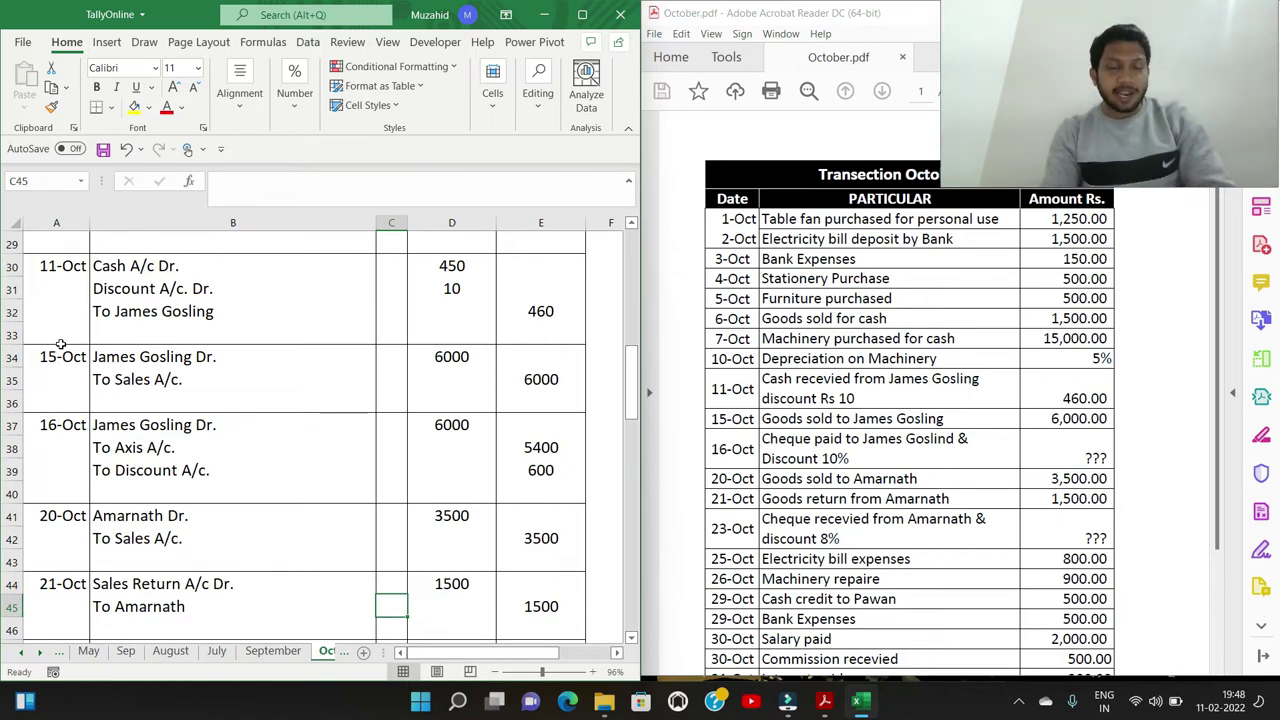
pyautogui.press('Down')
pyautogui.press('Down')
pyautogui.press('Left')
pyautogui.press('Left')
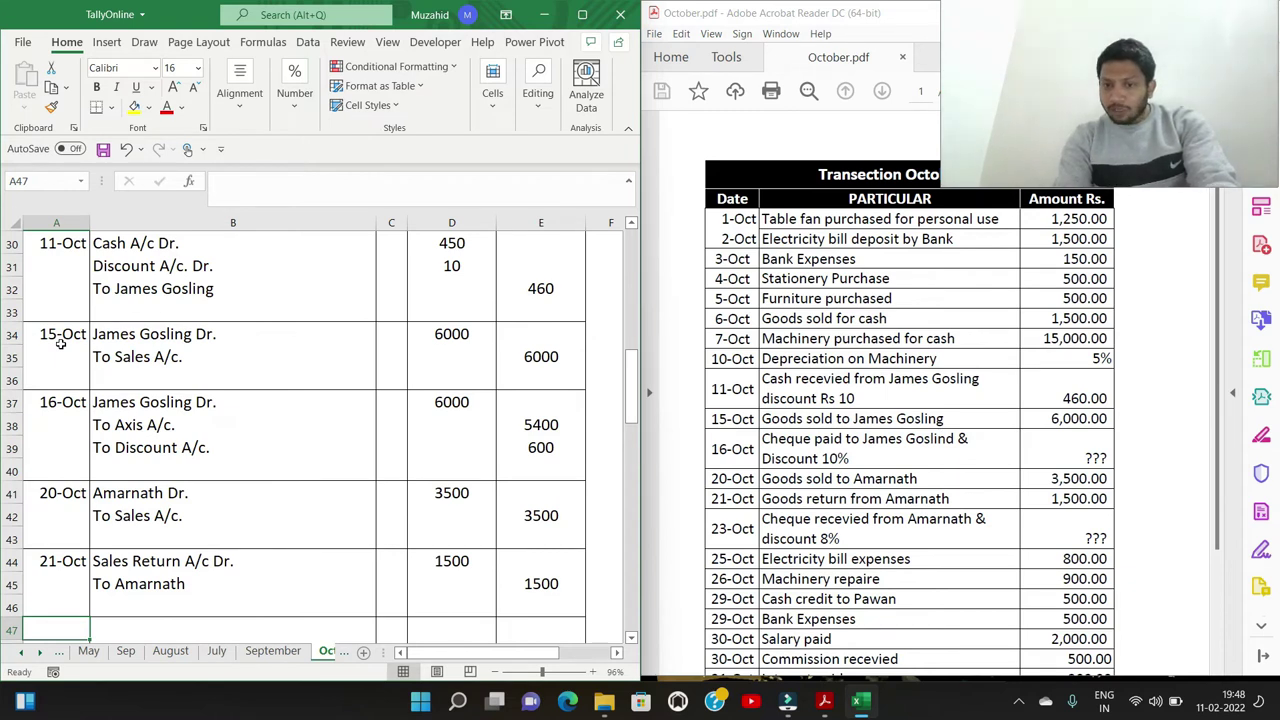
# Enter the 23/10 date, the Axis A/c Dr. and Discount A/c Dr. lines, and the customer's credit of 2000
pyautogui.write('23/10')
pyautogui.press('Return')
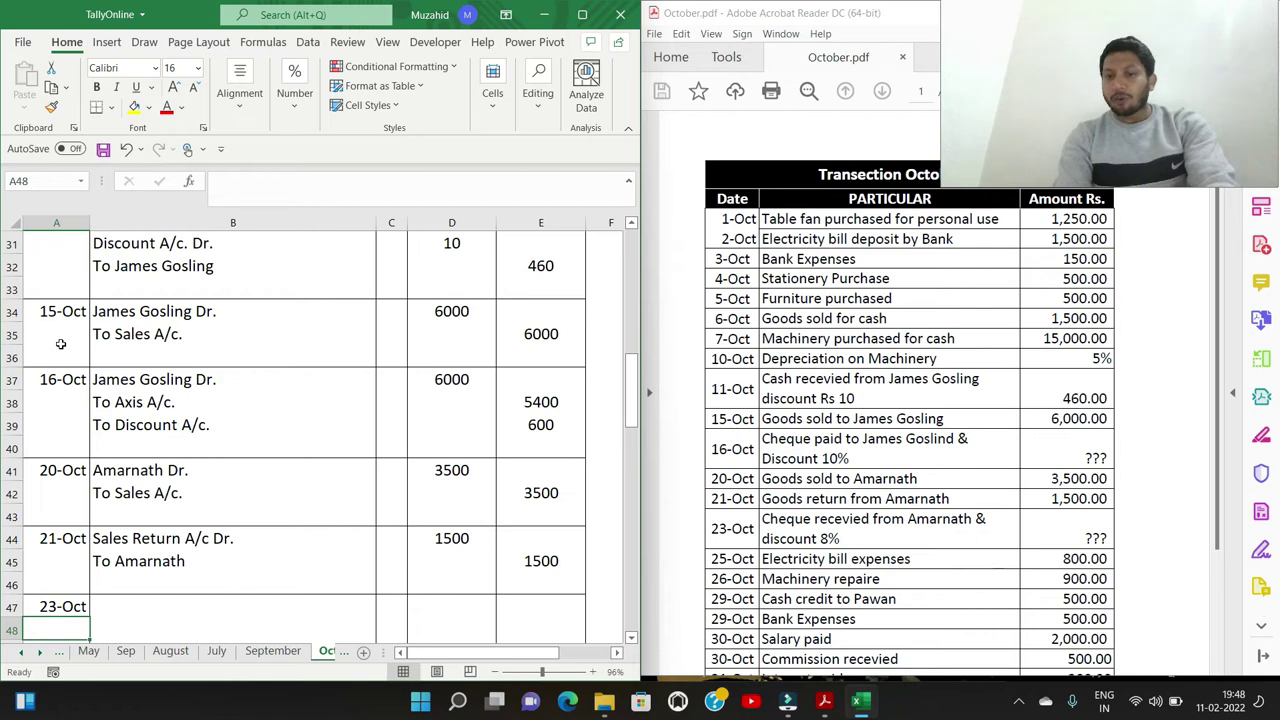
pyautogui.press('Right')
pyautogui.press('Up')
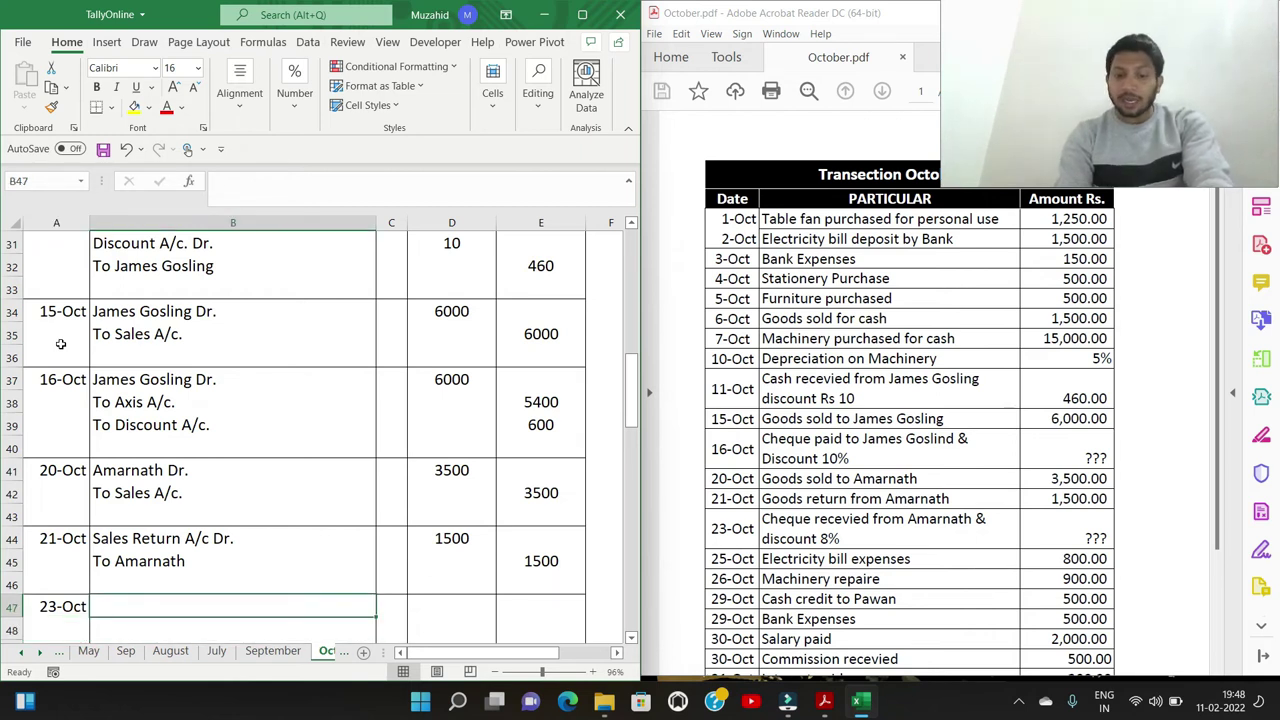
pyautogui.write('Axis A/c Dr.')
pyautogui.press('Return')
pyautogui.write('Discount A/')
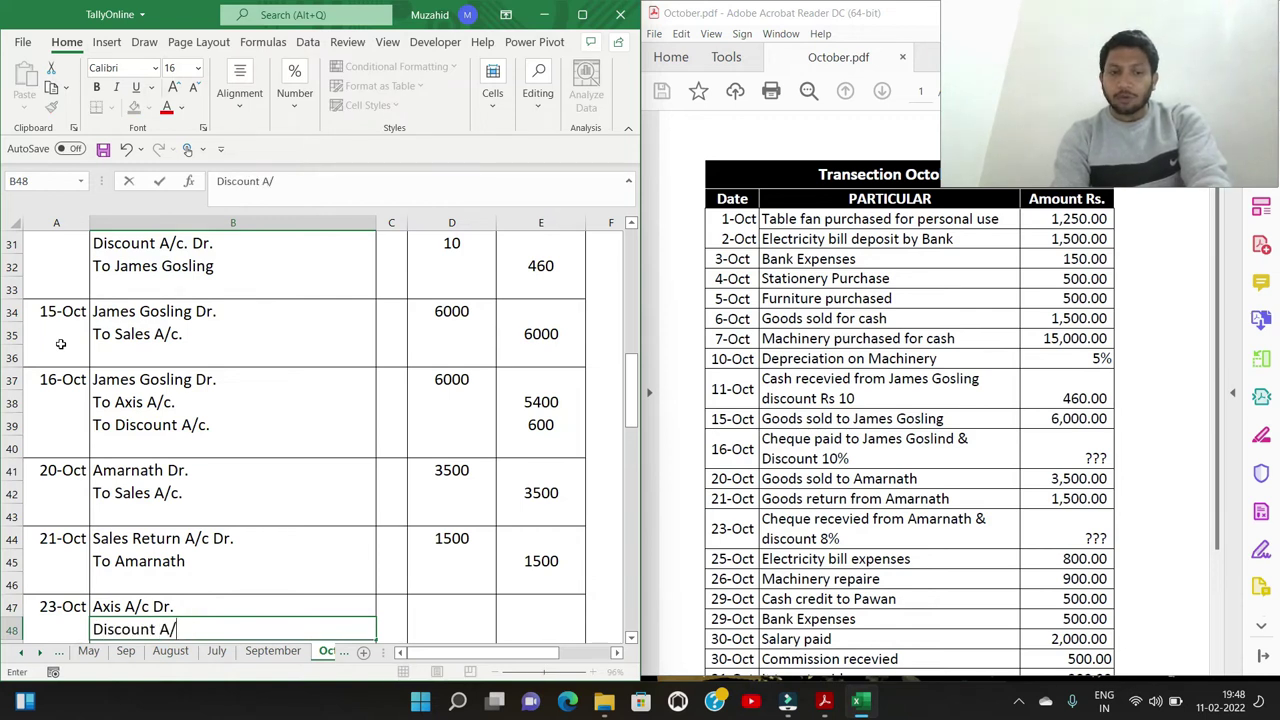
pyautogui.write('c.c Dr.')
pyautogui.press('Return')
pyautogui.write('T')
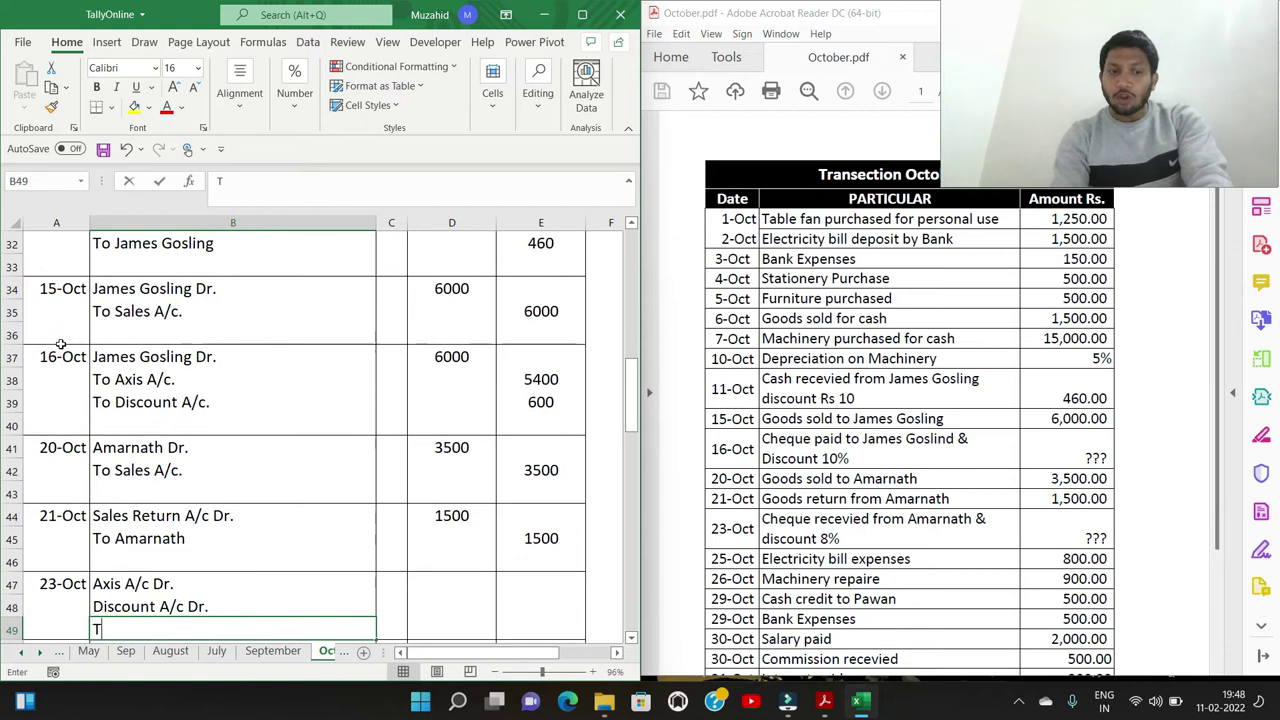
pyautogui.write('o Amarnath')
pyautogui.press('Tab')
pyautogui.press('Tab')
pyautogui.press('Tab')
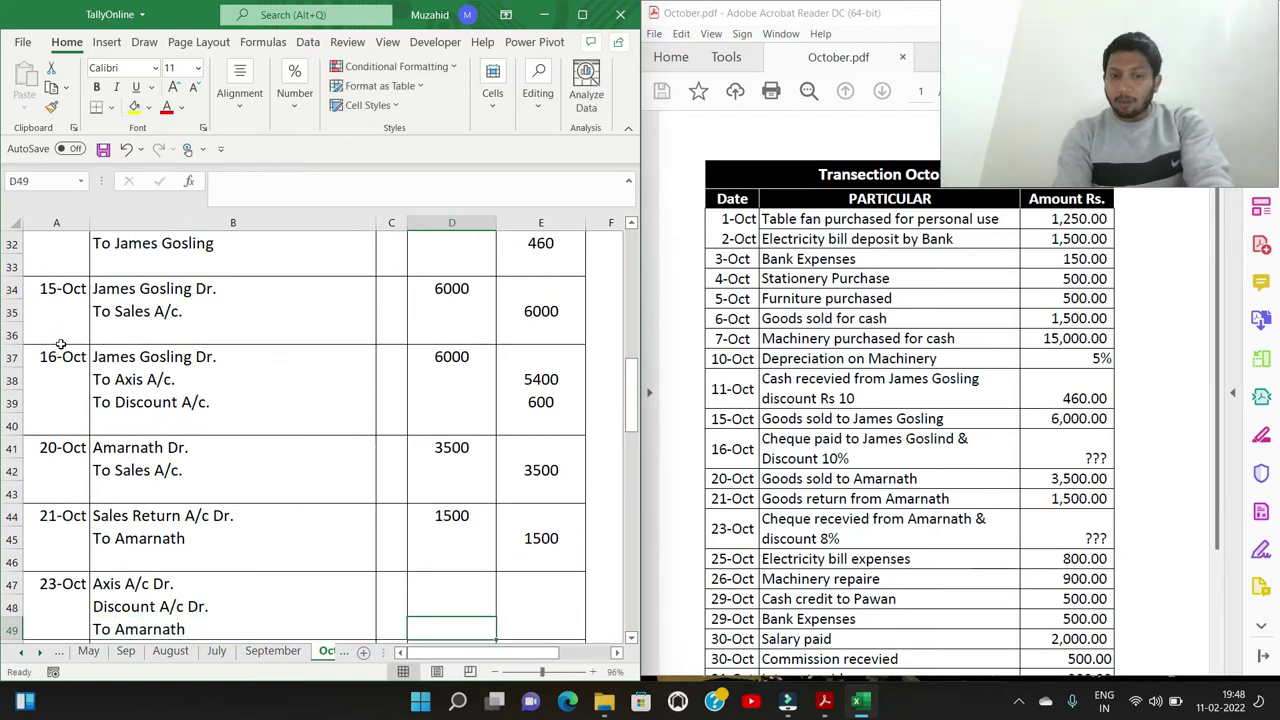
pyautogui.write('2000')
pyautogui.press('Return')
# Calculate the discount in D48 with =E49*8%, giving 160
pyautogui.press('Up')
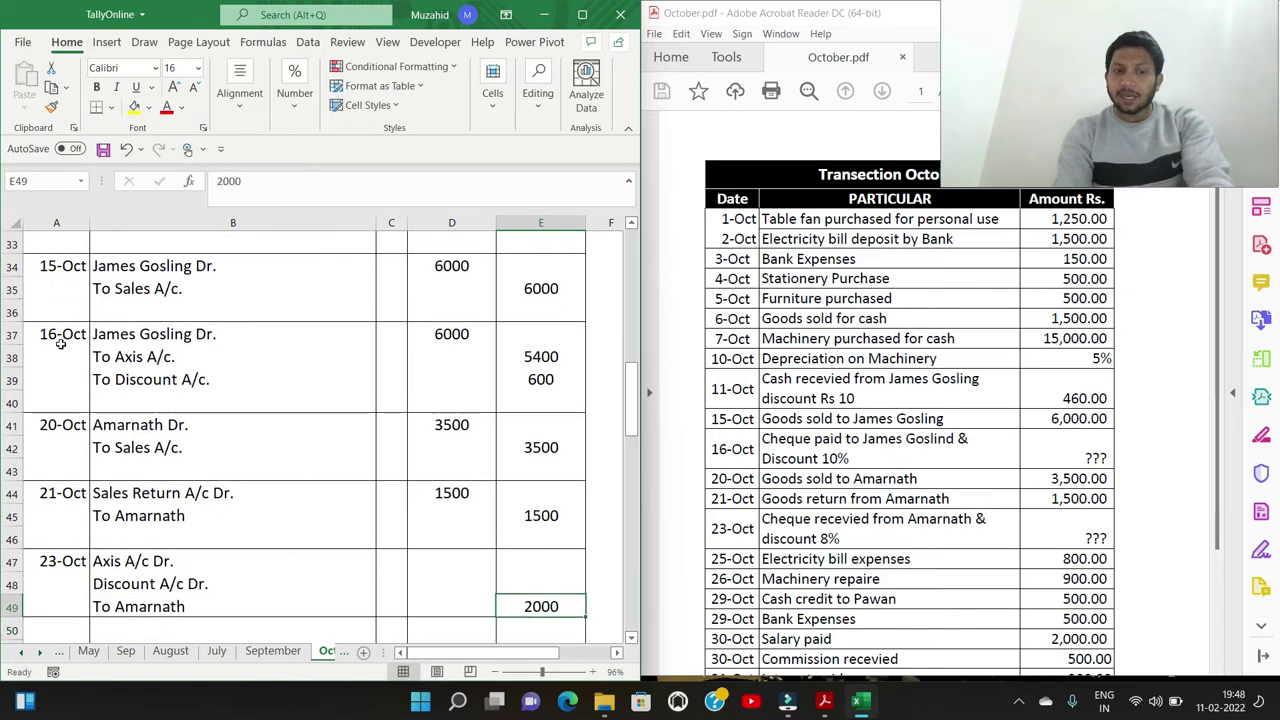
pyautogui.press('Up')
pyautogui.press('Left')
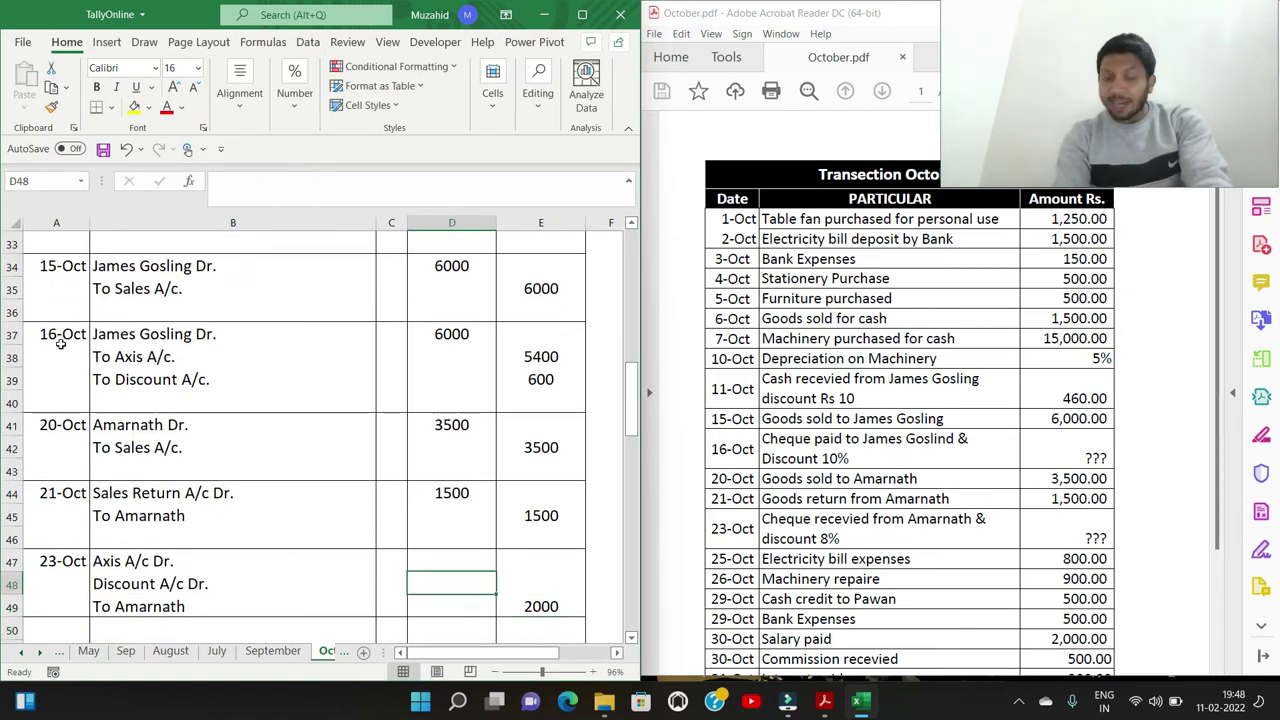
pyautogui.press('Down')
pyautogui.press('Up')
pyautogui.write('=')
pyautogui.press('Down')
pyautogui.press('Right')
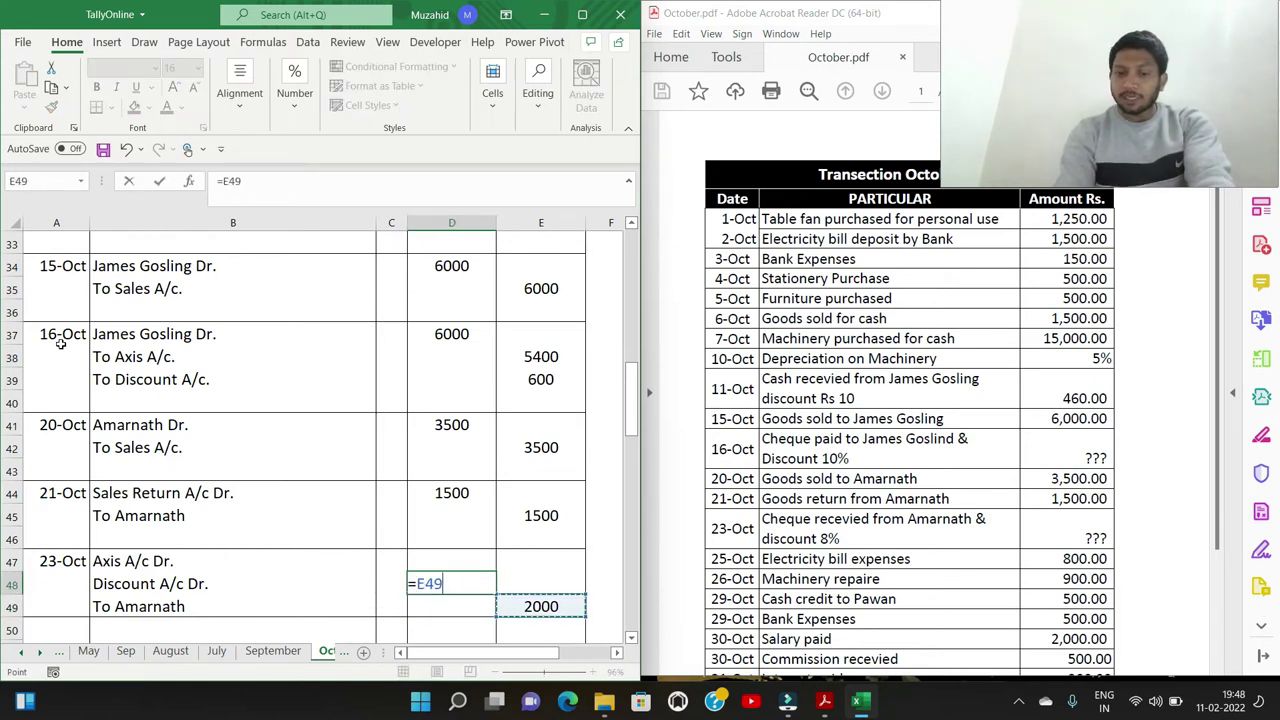
pyautogui.write('*8%')
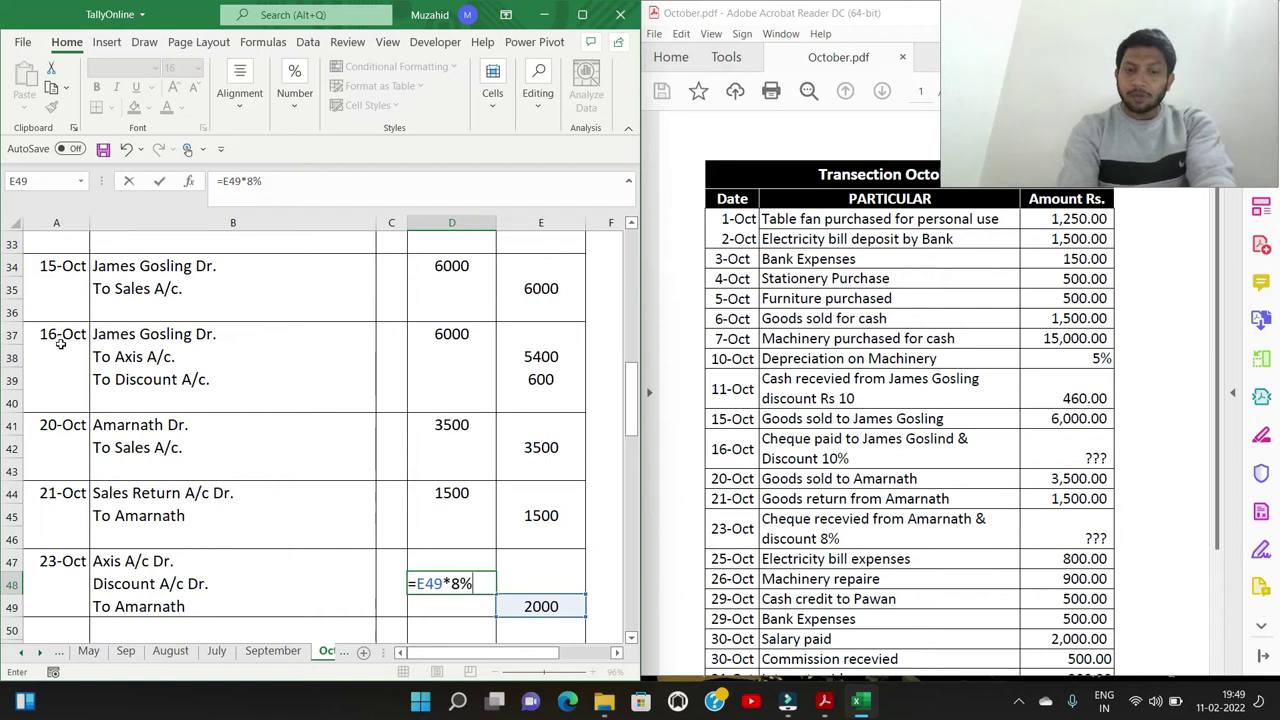
pyautogui.press('Return')
# Set the Axis debit in D47 to =E49-D48, giving 1840
pyautogui.press('Up')
pyautogui.press('Up')
pyautogui.write('=')
pyautogui.press('Down')
pyautogui.press('Down')
pyautogui.press('Right')
pyautogui.write('-')
pyautogui.press('Left')
pyautogui.press('Left')
pyautogui.press('Right')
pyautogui.press('Down')
pyautogui.press('Right')
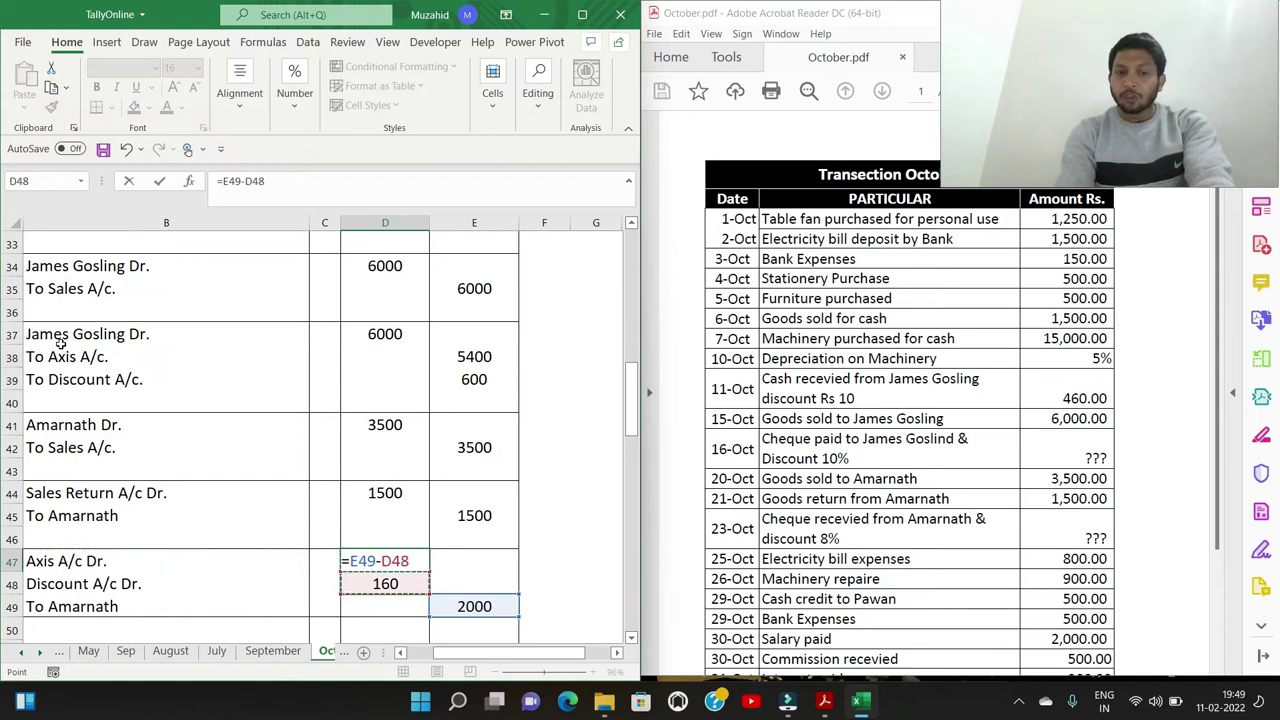
pyautogui.press('Return')
pyautogui.press('Up')
pyautogui.press('Left')
pyautogui.press('Left')
pyautogui.press('Left')
pyautogui.press('Down')
pyautogui.press('Down')
pyautogui.press('Down')
pyautogui.press('Down')
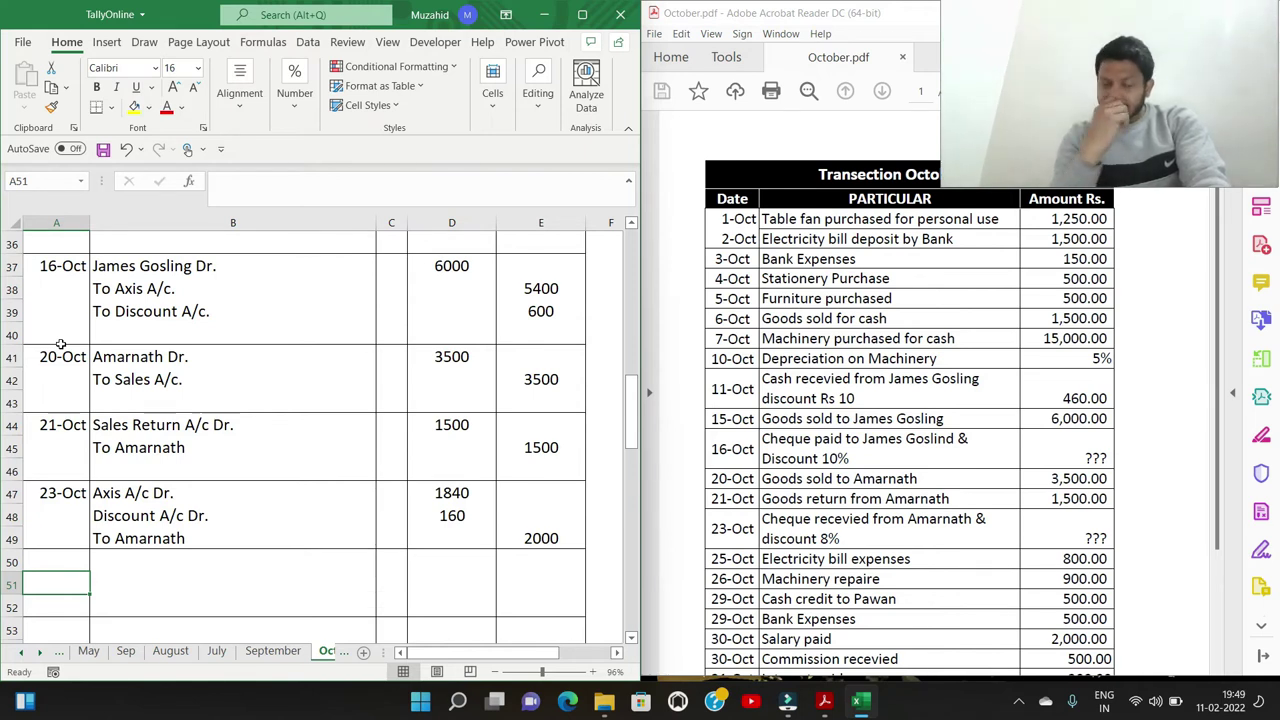
pyautogui.press('Up')
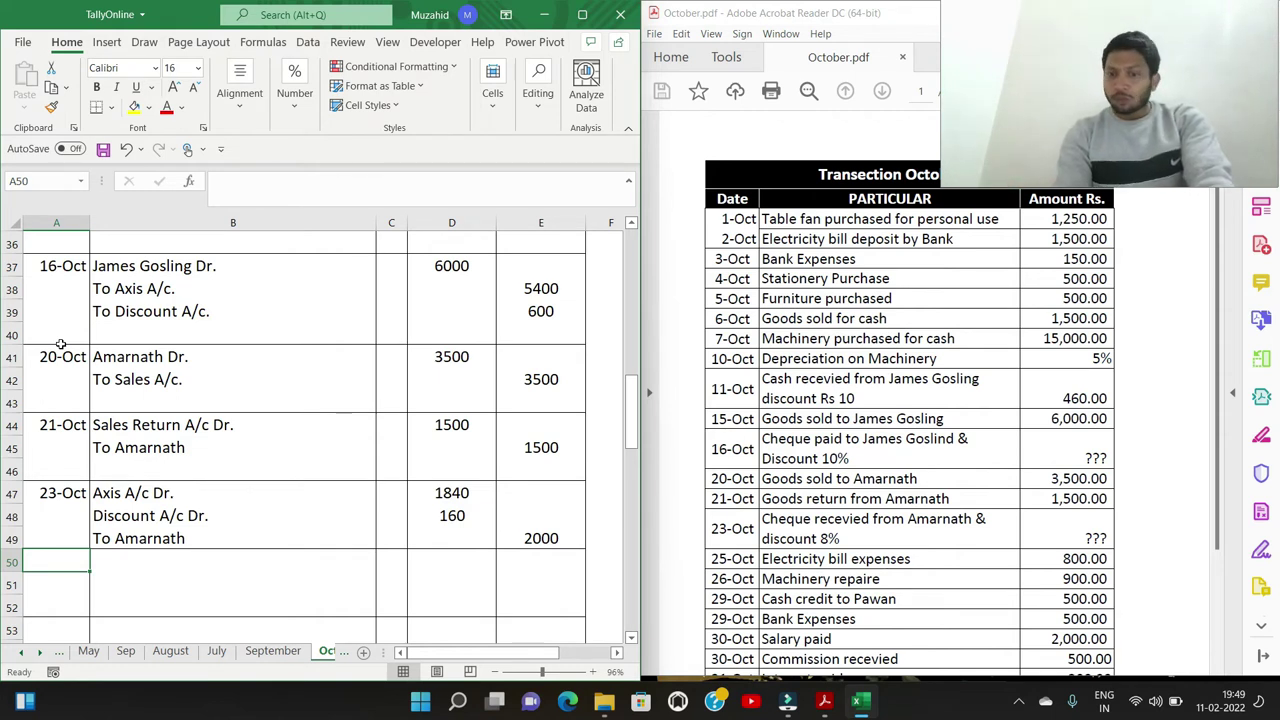
# Enter 25/10 with the Electricity Bill Expenses A/c Dr. and To Cash A/c. lines, replacing the autocomplete suggestion
pyautogui.write('2')
pyautogui.write('5/10')
pyautogui.press('Tab')
pyautogui.write('Electricity Bill Expenses A/c Dr.')
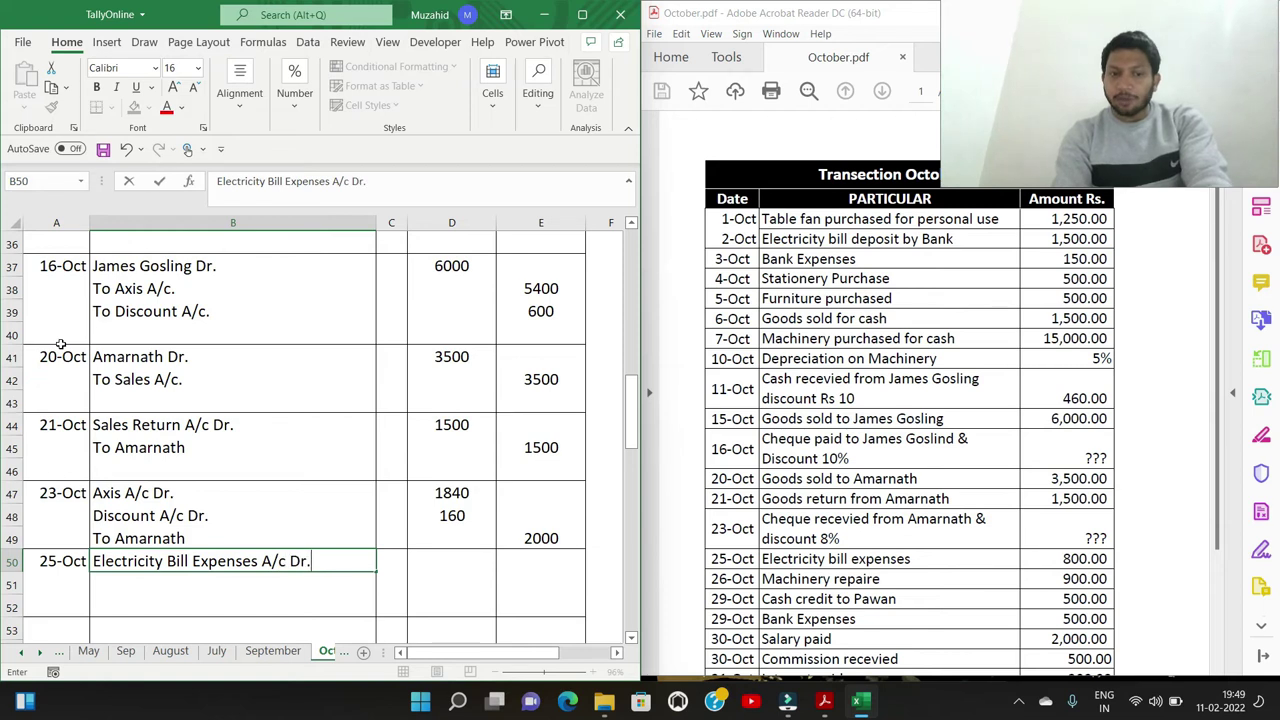
pyautogui.press('Return')
pyautogui.write('To A')
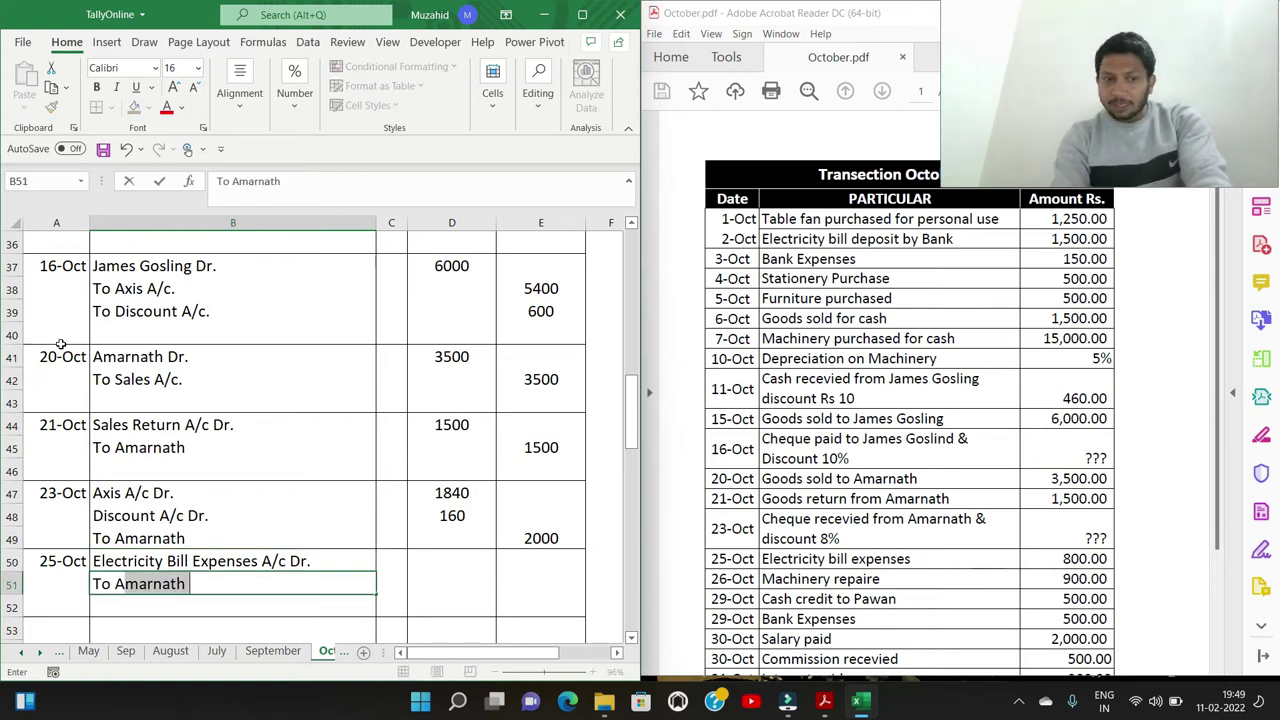
pyautogui.write('C')
pyautogui.press('BackSpace')
pyautogui.press('BackSpace')
pyautogui.write('Cash A/c.')
pyautogui.press('Tab')
# Enter 800 as both the debit and the credit amount
pyautogui.press('Up')
pyautogui.press('Right')
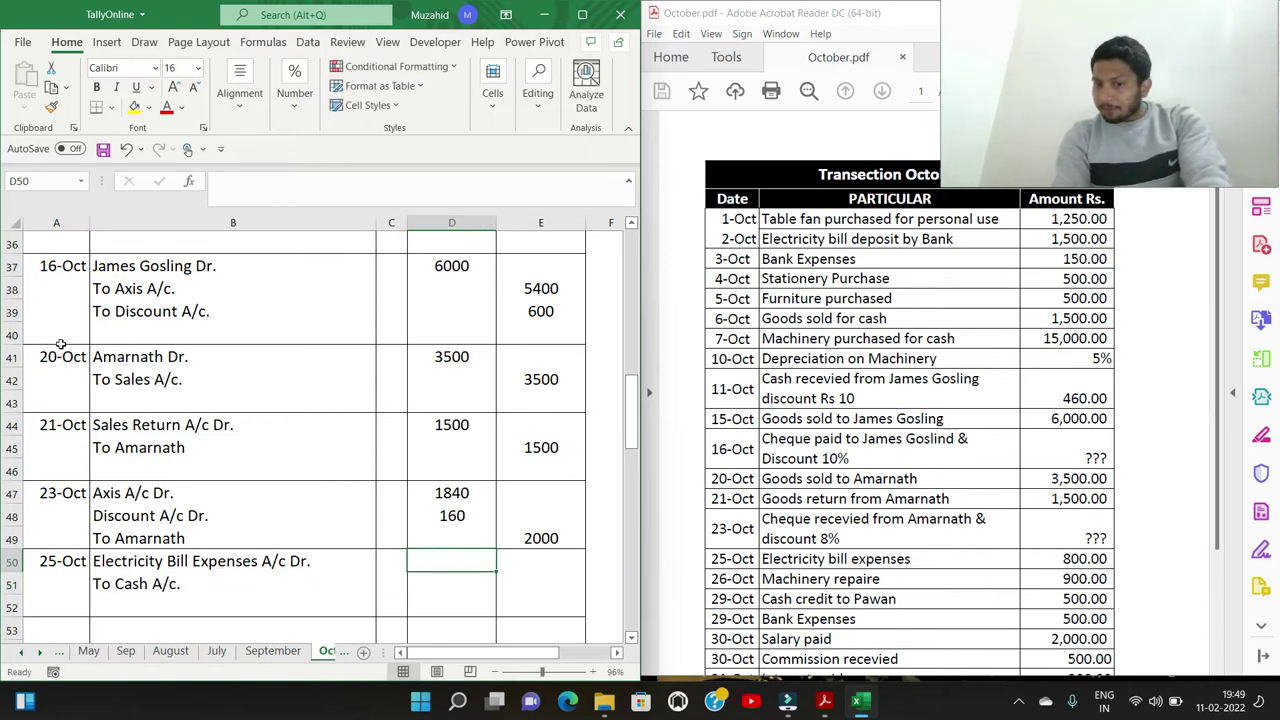
pyautogui.write('800')
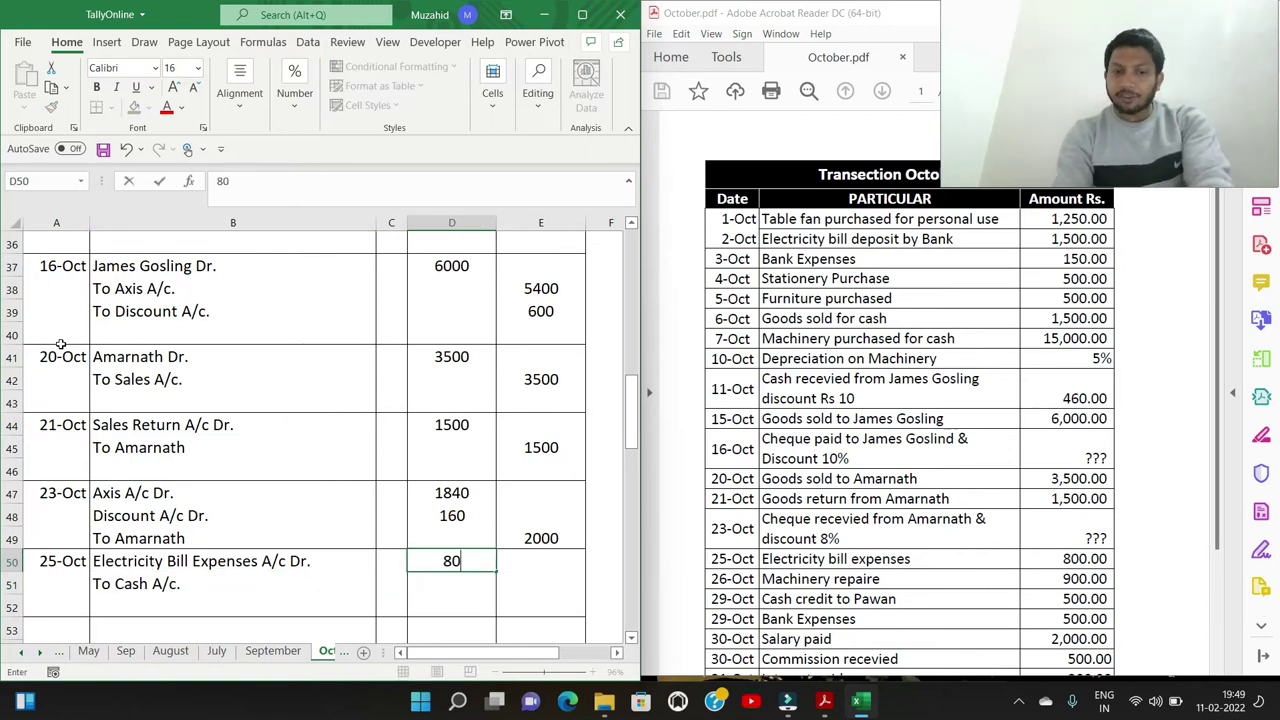
pyautogui.press('Return')
pyautogui.press('Right')
pyautogui.write('800')
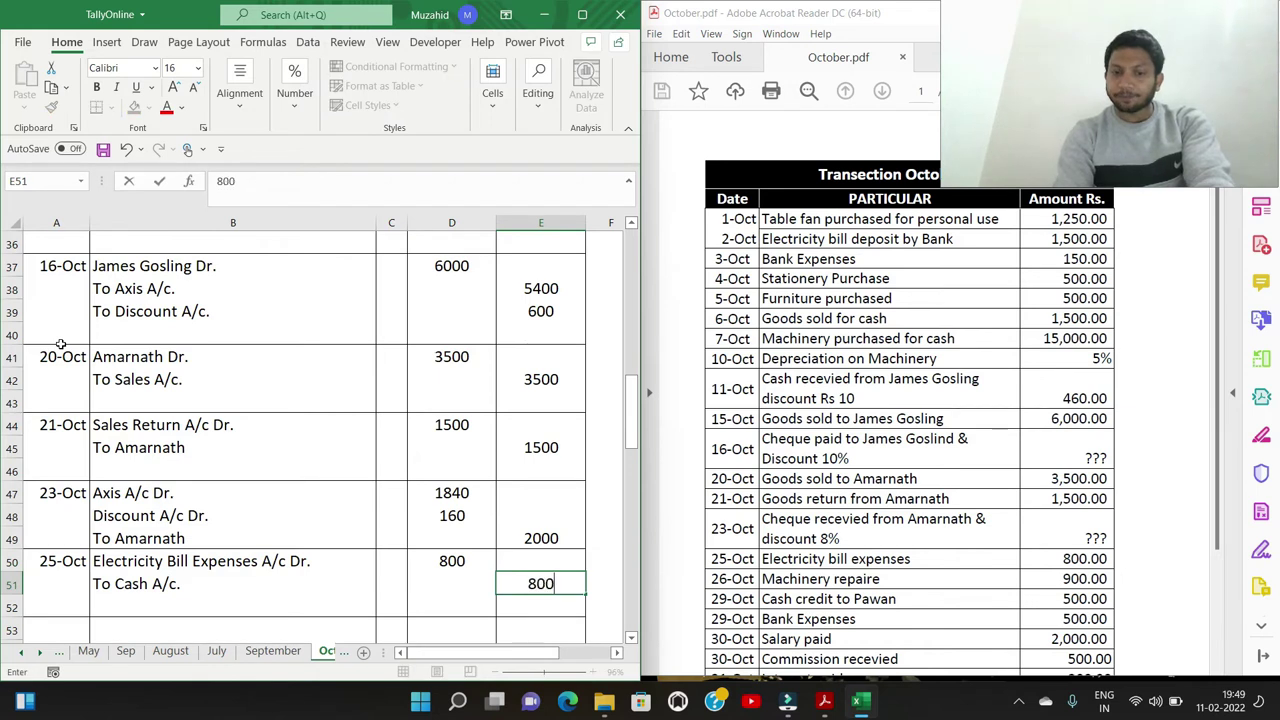
pyautogui.press('Return')
pyautogui.press('Left')
pyautogui.press('Left')
pyautogui.press('Left')
pyautogui.press('Left')
pyautogui.press('Down')
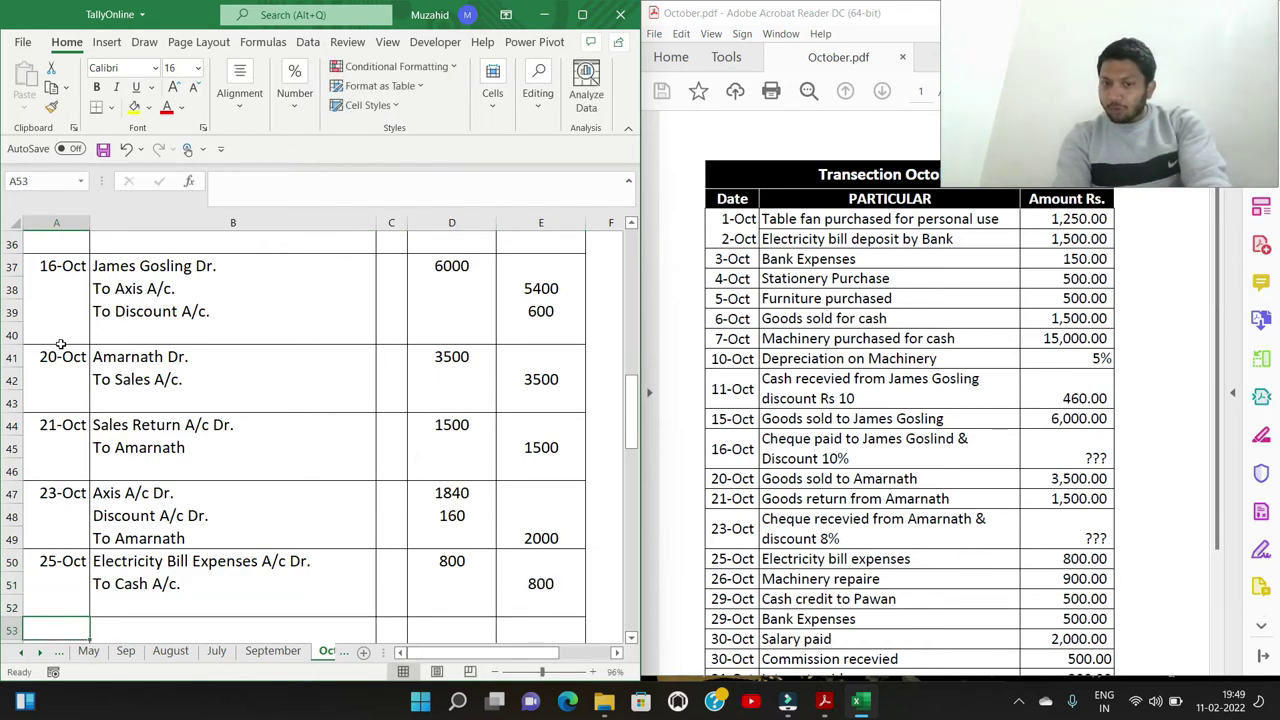
# Enter 26/10 with the Machinery Repair A/c Dr. and To Cash A/c. lines
pyautogui.write('26/10')
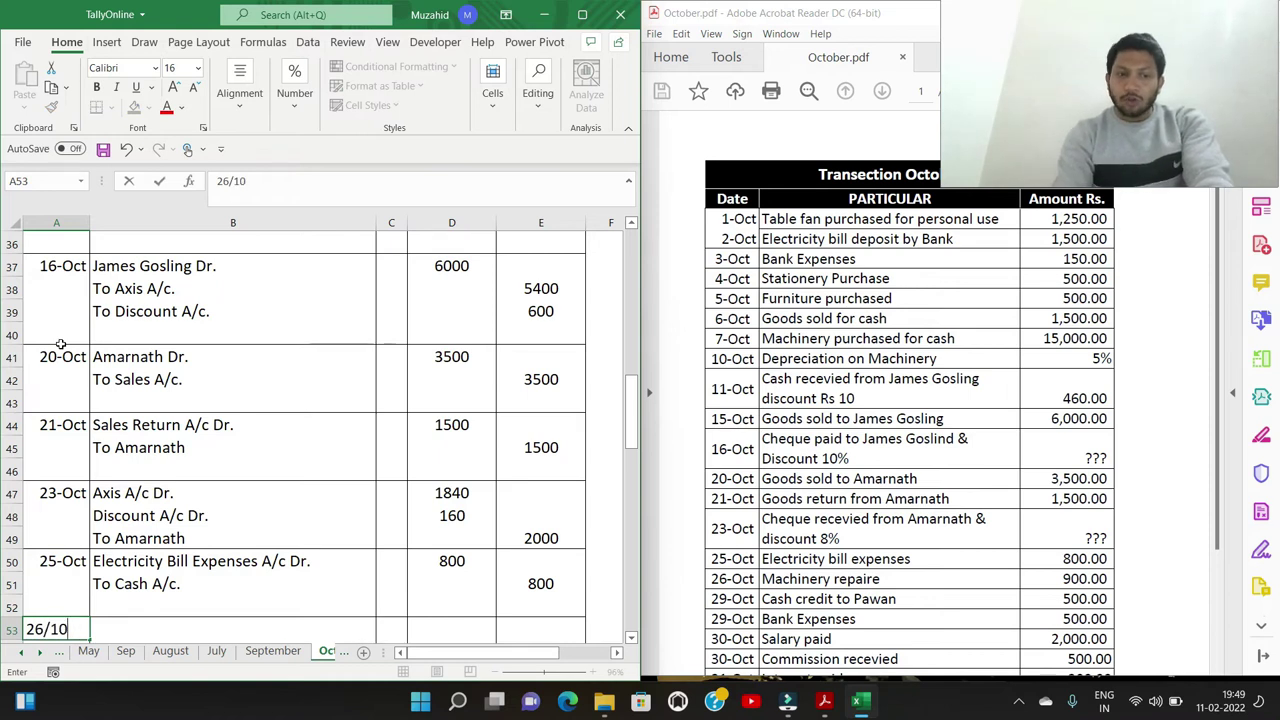
pyautogui.press('Tab')
pyautogui.write('R')
pyautogui.press('BackSpace')
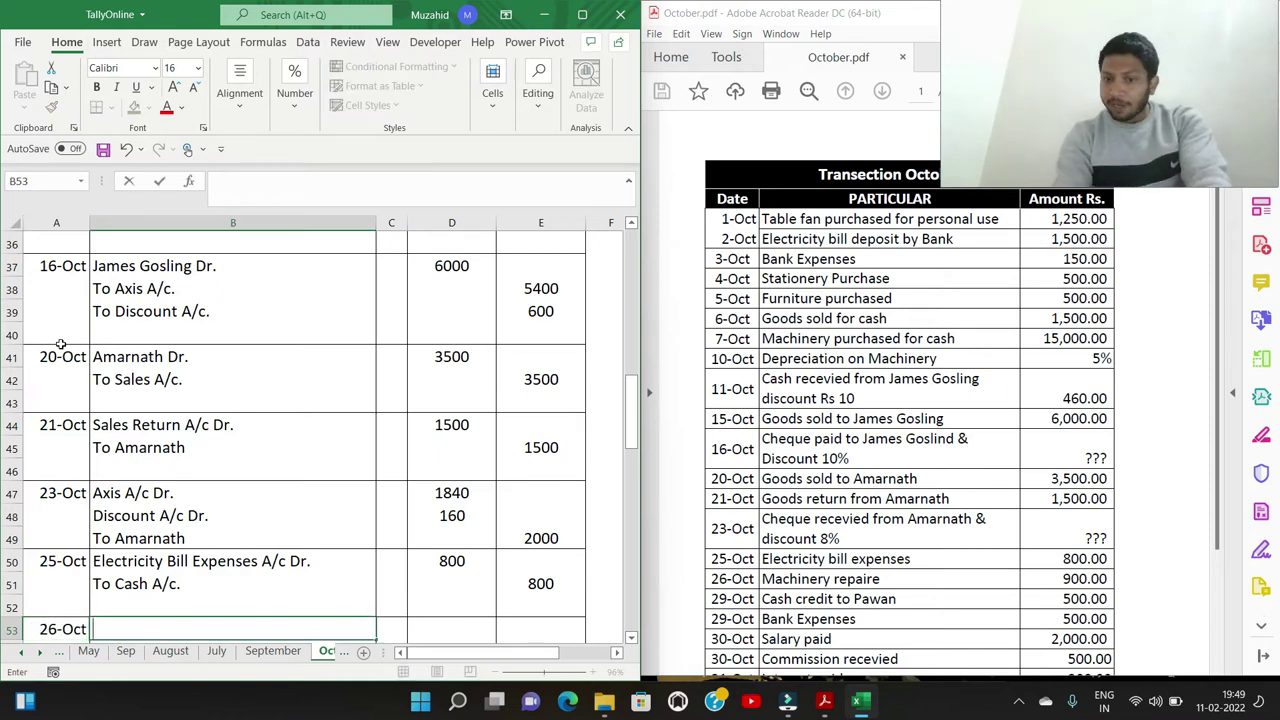
pyautogui.write('Machinery Rep')
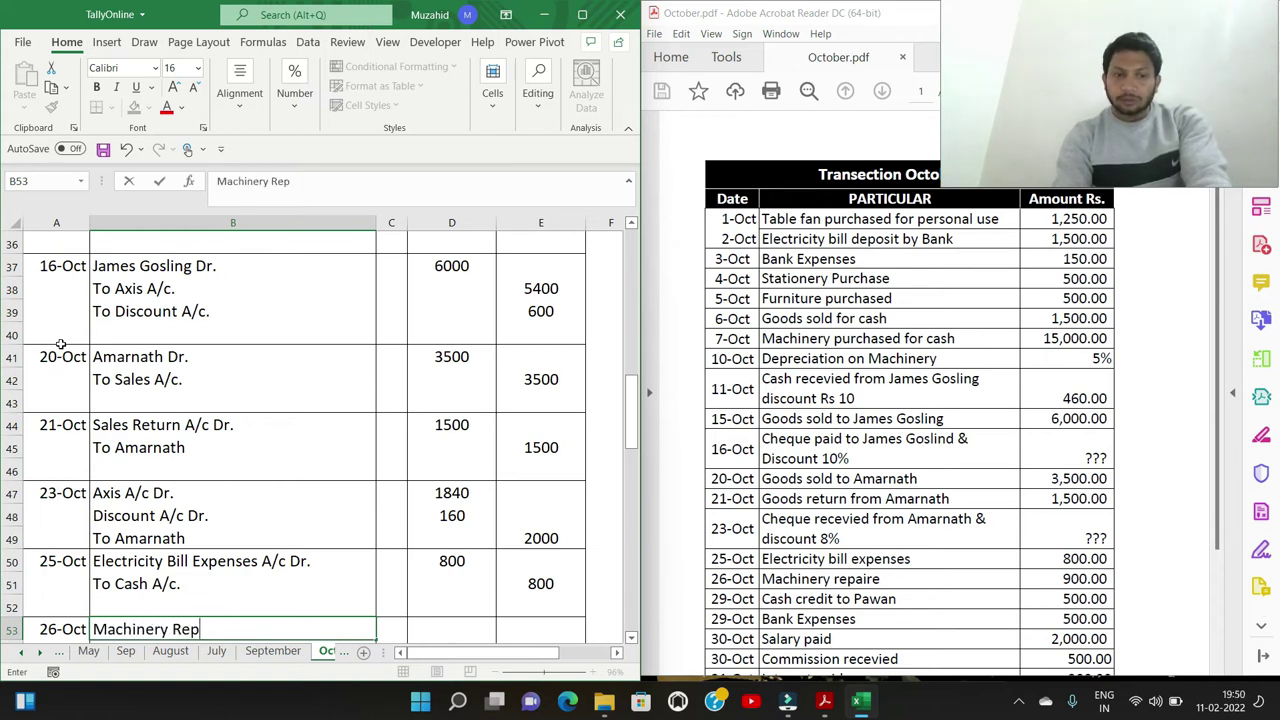
pyautogui.write('ari')
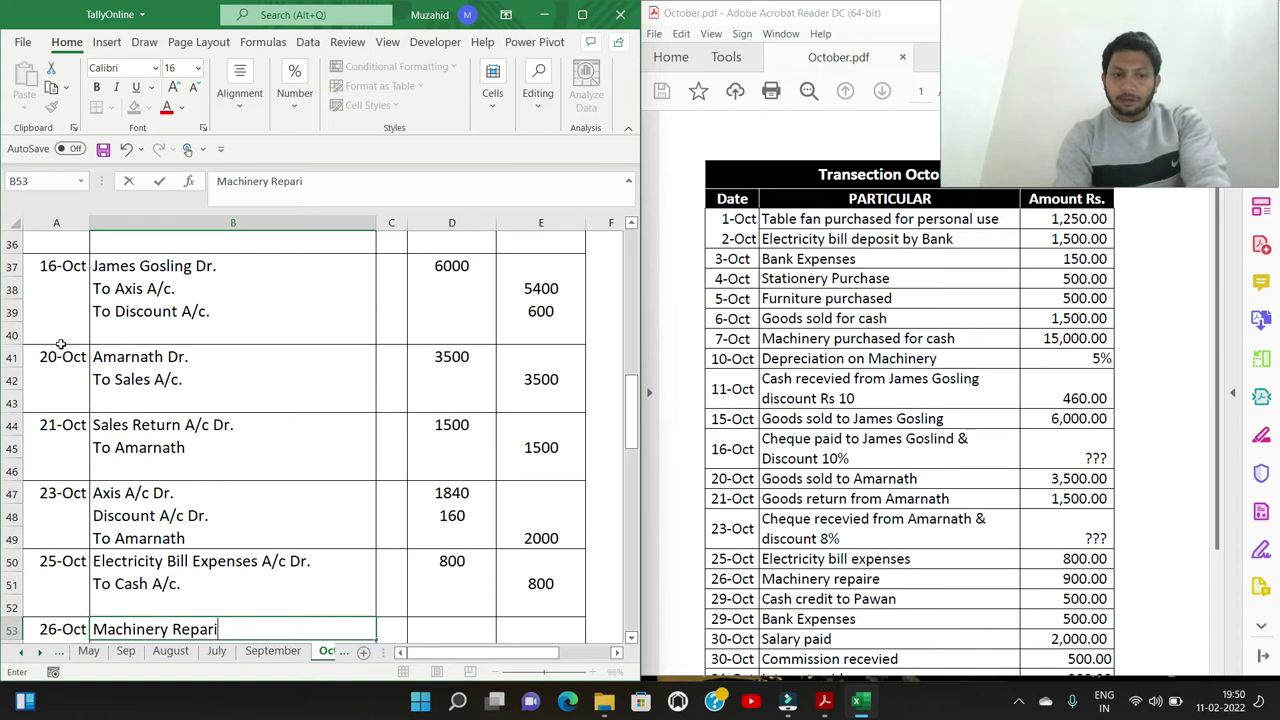
pyautogui.press('BackSpace')
pyautogui.press('BackSpace')
pyautogui.write('ir A/c Dr.')
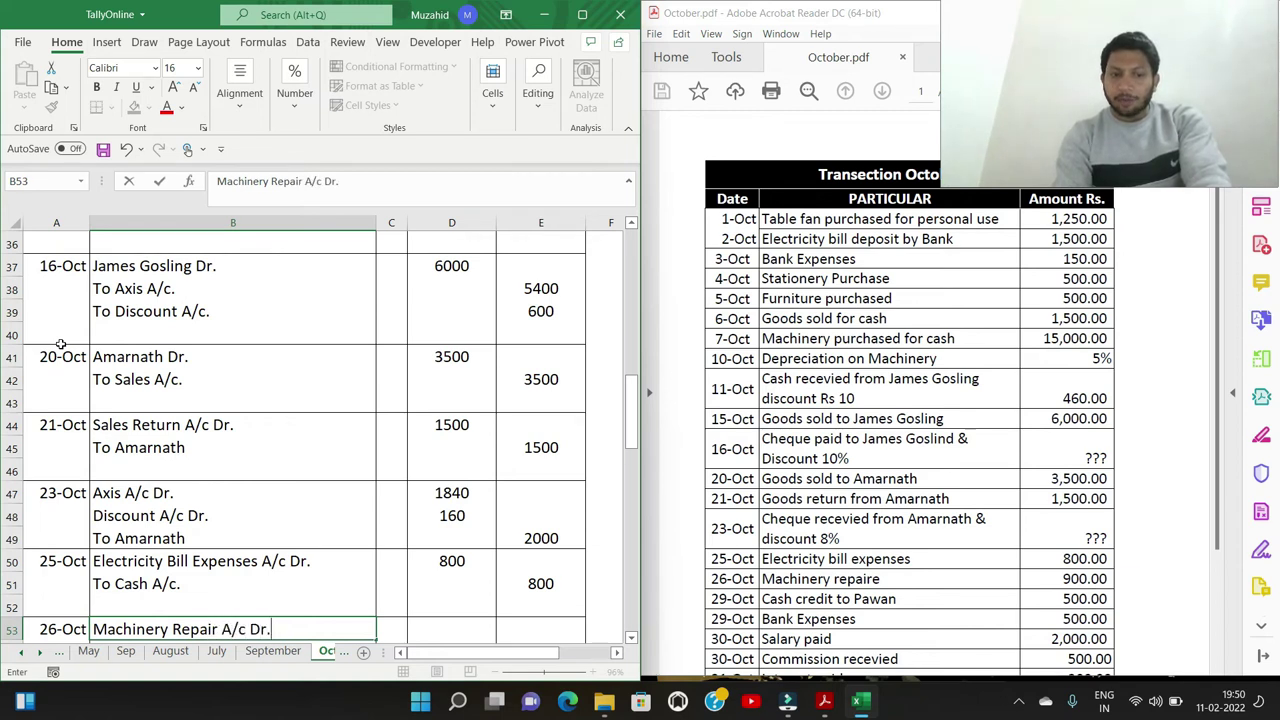
pyautogui.press('Return')
pyautogui.write('To Cash A/c.')
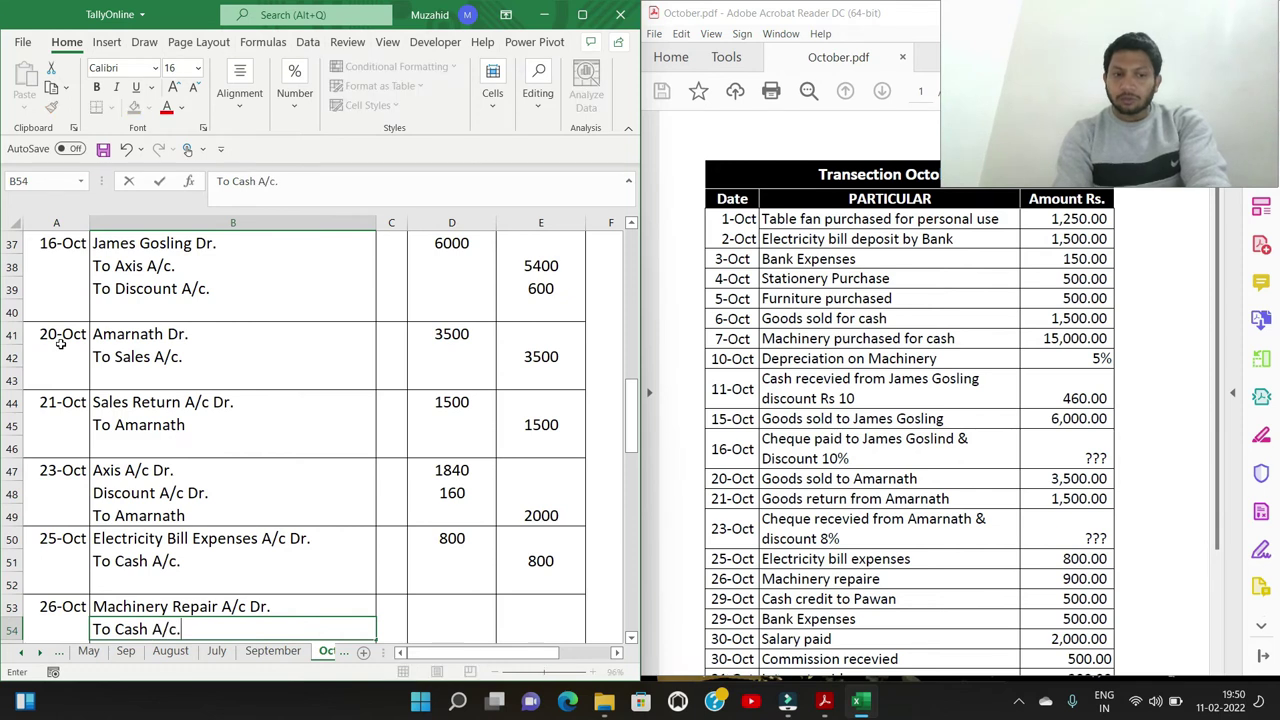
# Enter 900 as both the debit and the credit amount
pyautogui.press('Up')
pyautogui.press('Right')
pyautogui.press('Right')
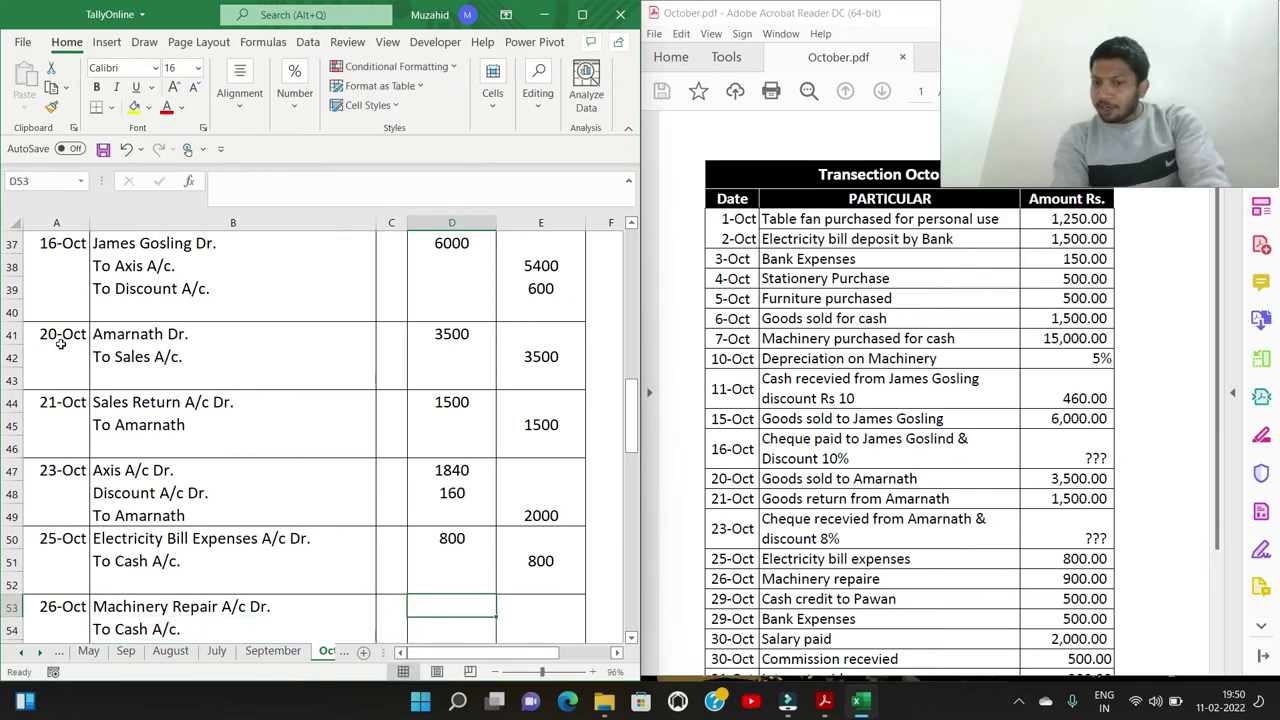
pyautogui.write('900')
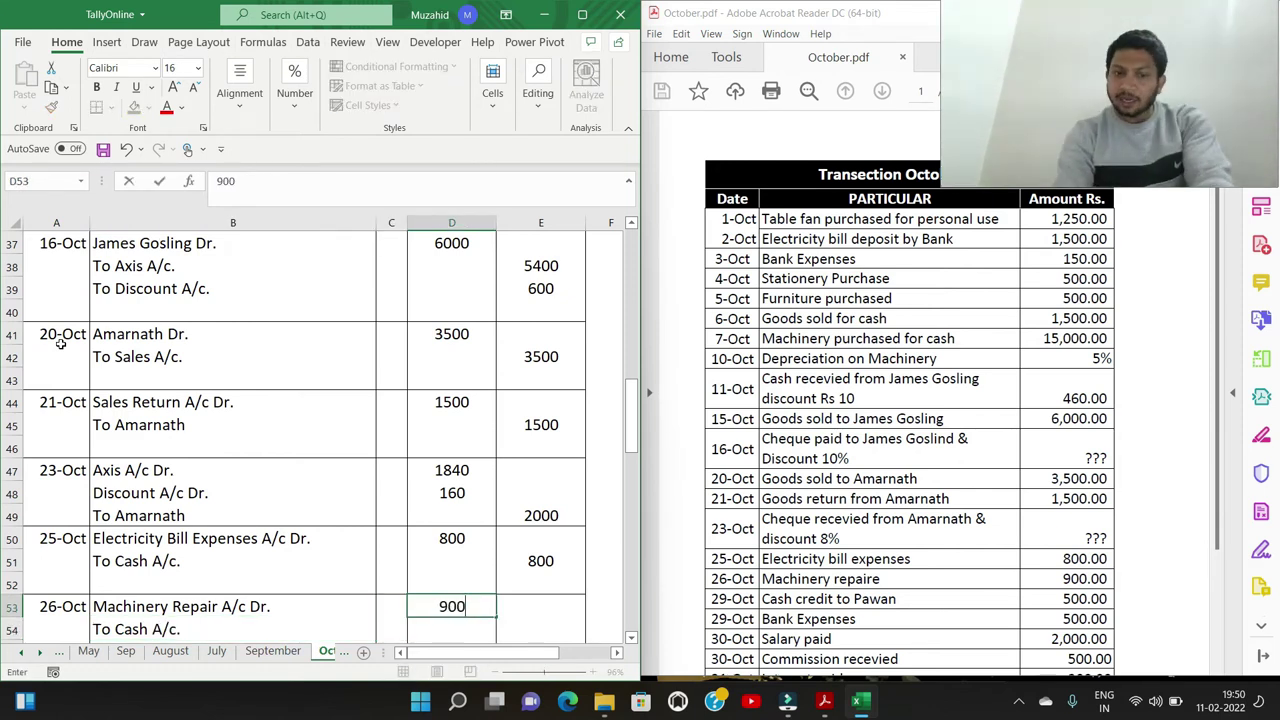
pyautogui.press('Return')
pyautogui.press('Right')
pyautogui.write('900')
pyautogui.press('Return')
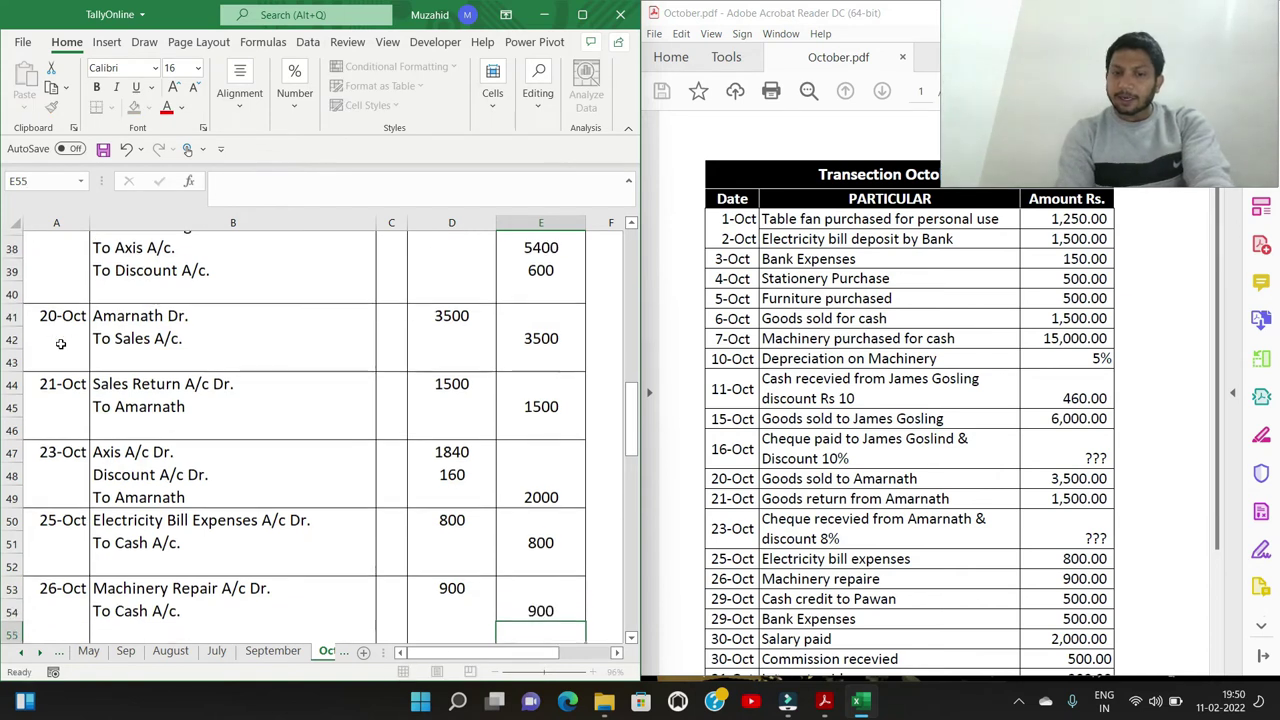
pyautogui.press('Left')
pyautogui.press('Left')
pyautogui.press('Left')
pyautogui.press('Left')
pyautogui.press('Down')
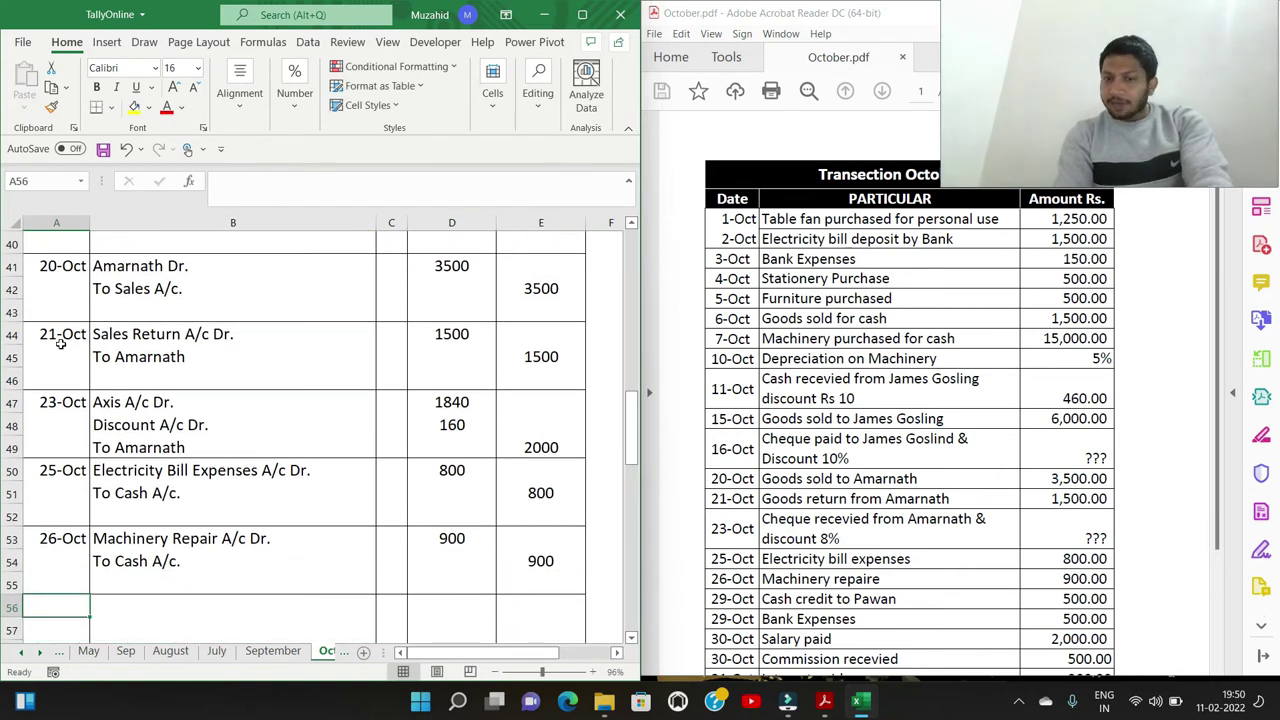
# Date the next journal entry 29/10
pyautogui.write('29/10')
pyautogui.press('Return')
pyautogui.press('Up')
pyautogui.press('Right')
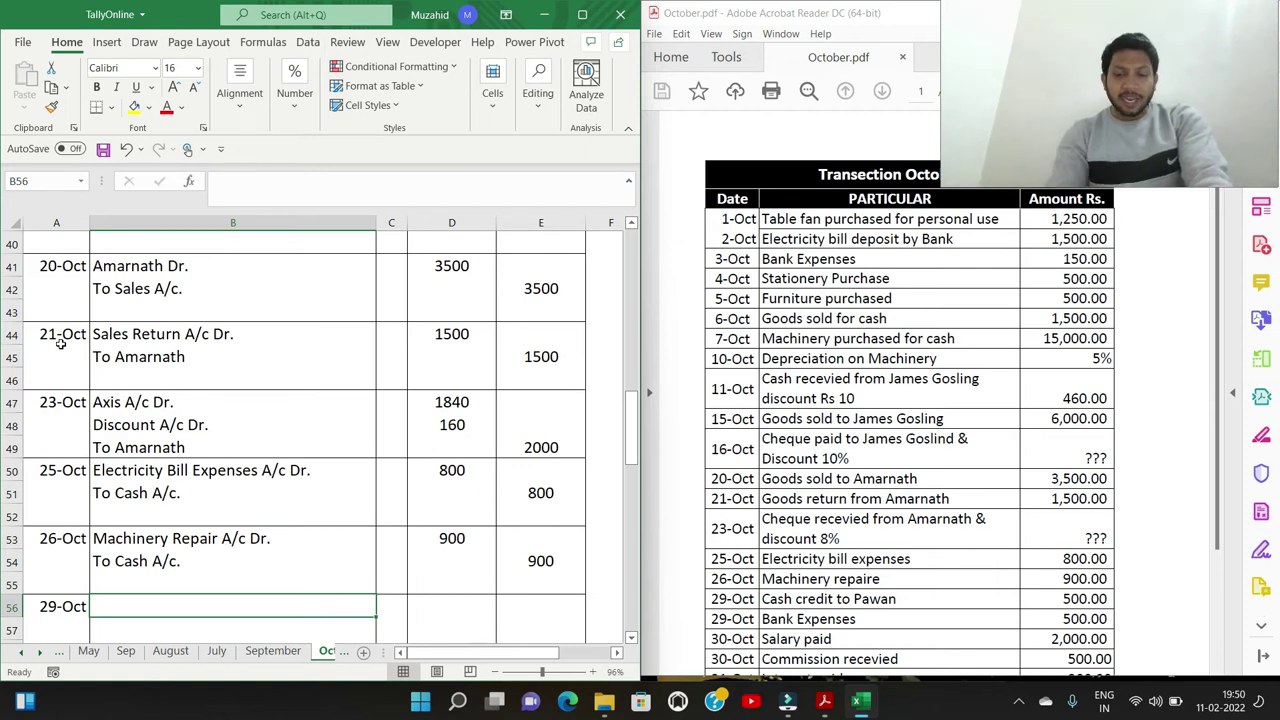
# Record the party's Dr. line To Cash A/c. with 500 debit and 500 credit
pyautogui.write('Pawan Dr.')
pyautogui.press('Return')
pyautogui.write('T')
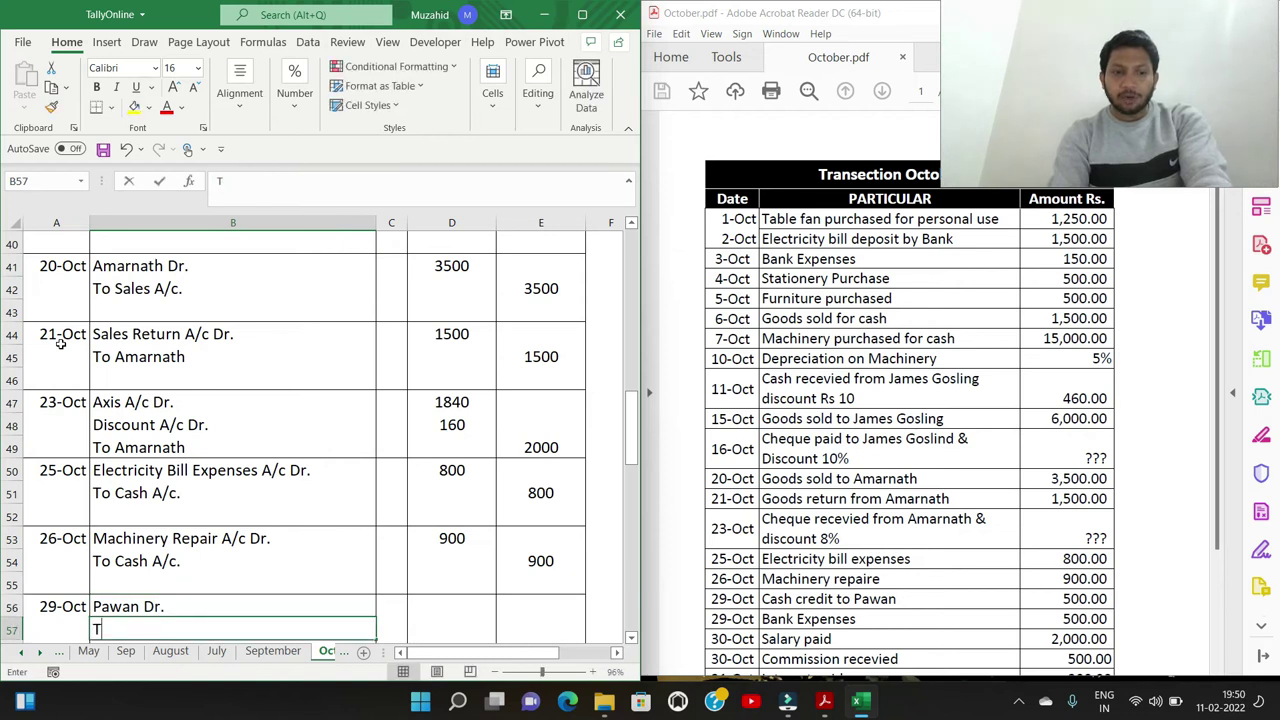
pyautogui.write('ocash A/c')
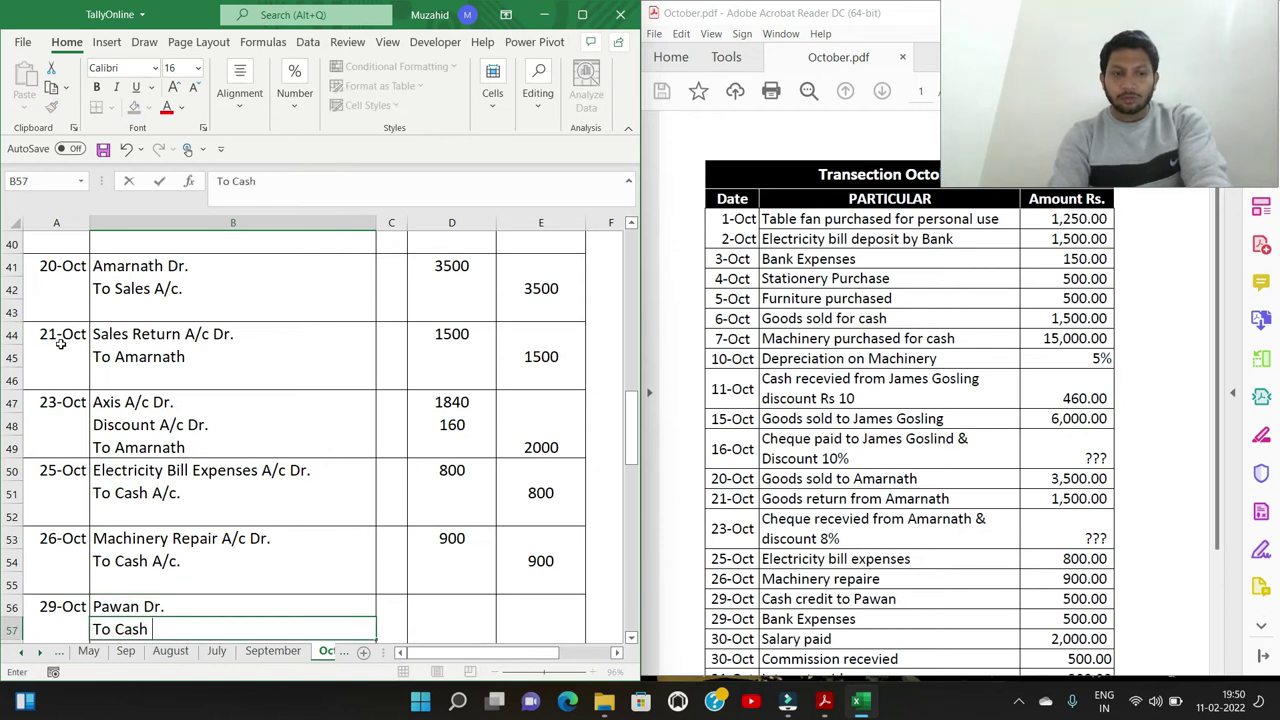
pyautogui.press('Up')
pyautogui.press('Right')
pyautogui.press('Right')
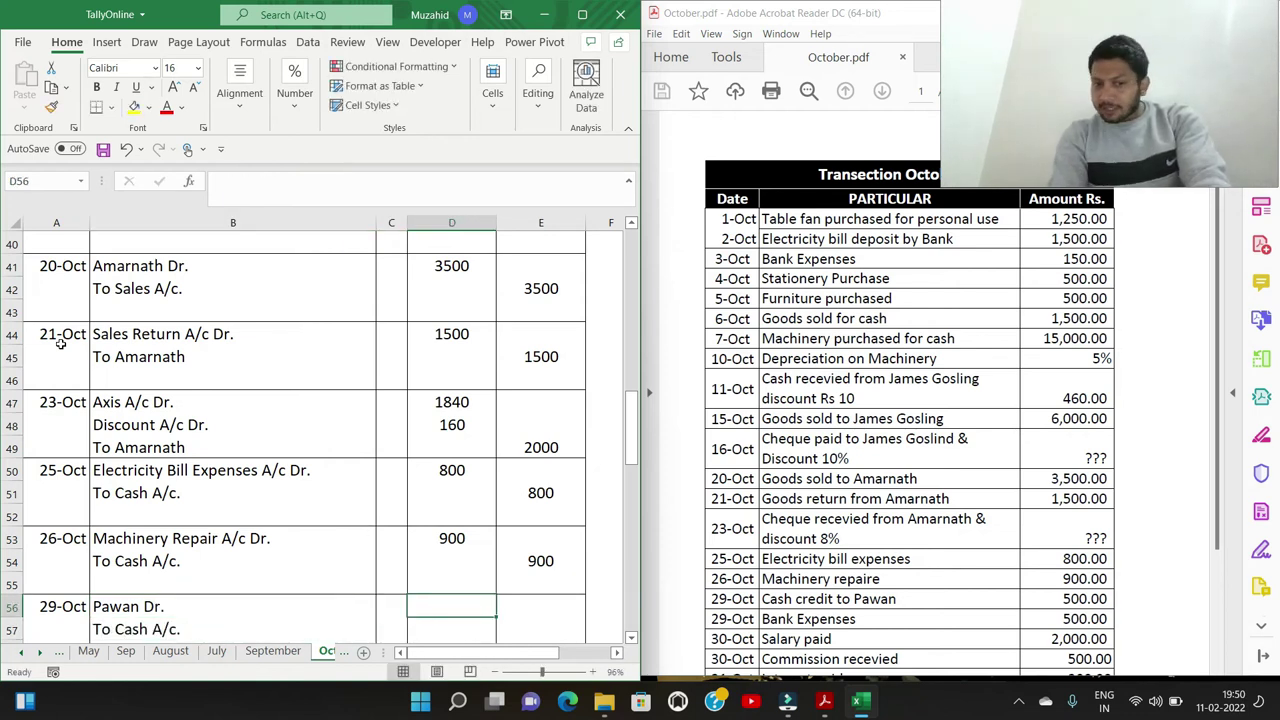
pyautogui.write('500')
pyautogui.press('Return')
pyautogui.press('Right')
pyautogui.write('500')
pyautogui.press('Return')
pyautogui.press('Return')
# Enter a second 29/10 entry with Bank Expenses A/c Dr. and To Axis A/c. lines
pyautogui.press('Left')
pyautogui.press('Left')
pyautogui.press('Left')
pyautogui.press('Left')
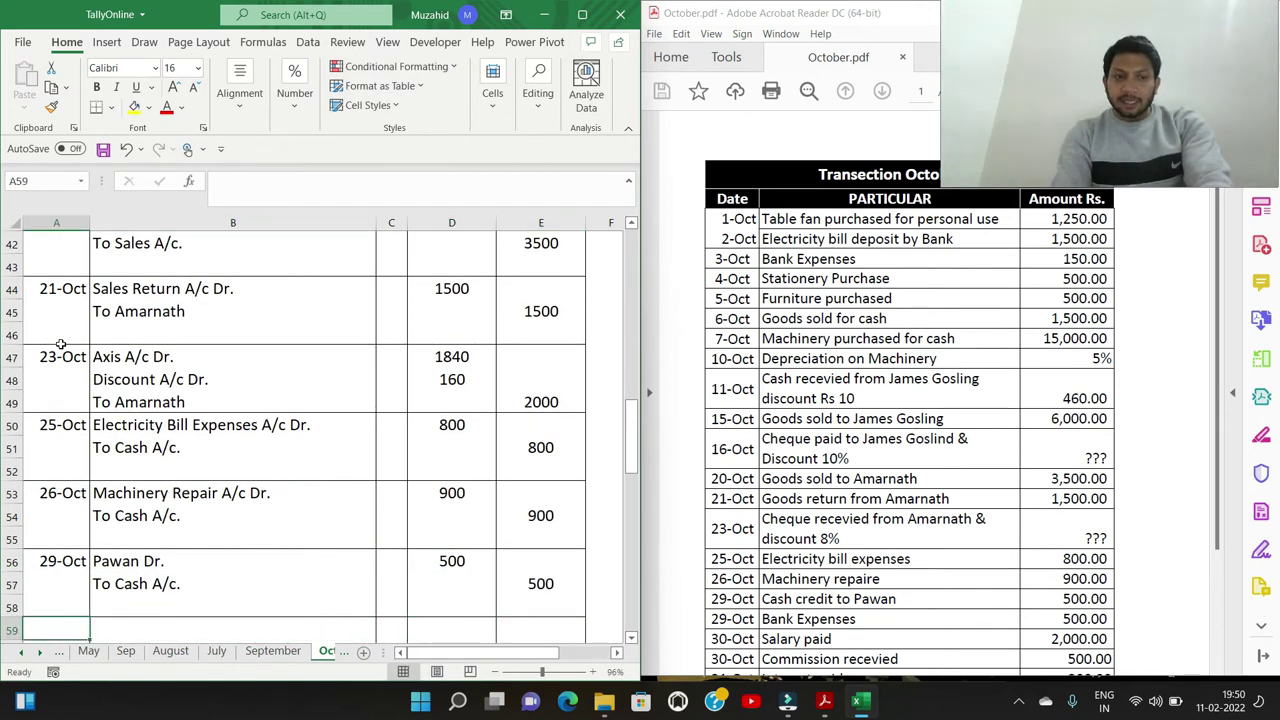
pyautogui.write('2')
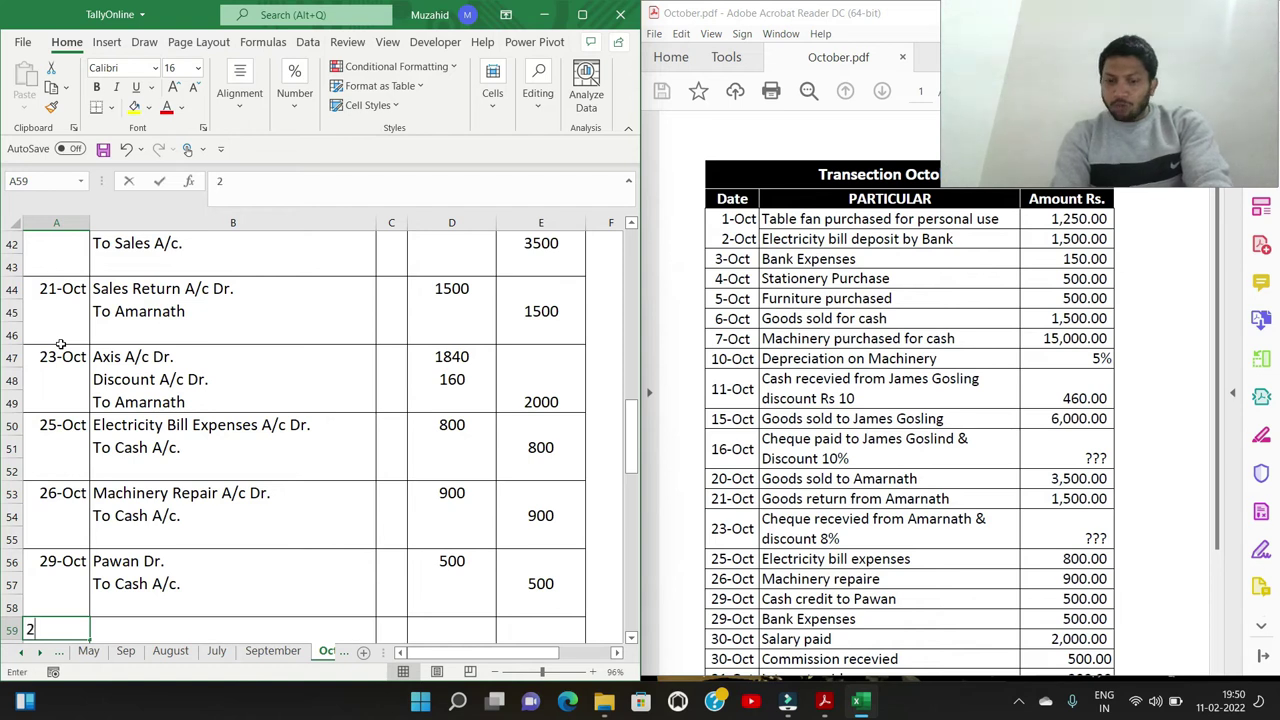
pyautogui.write('9.')
pyautogui.press('BackSpace')
pyautogui.write('/10')
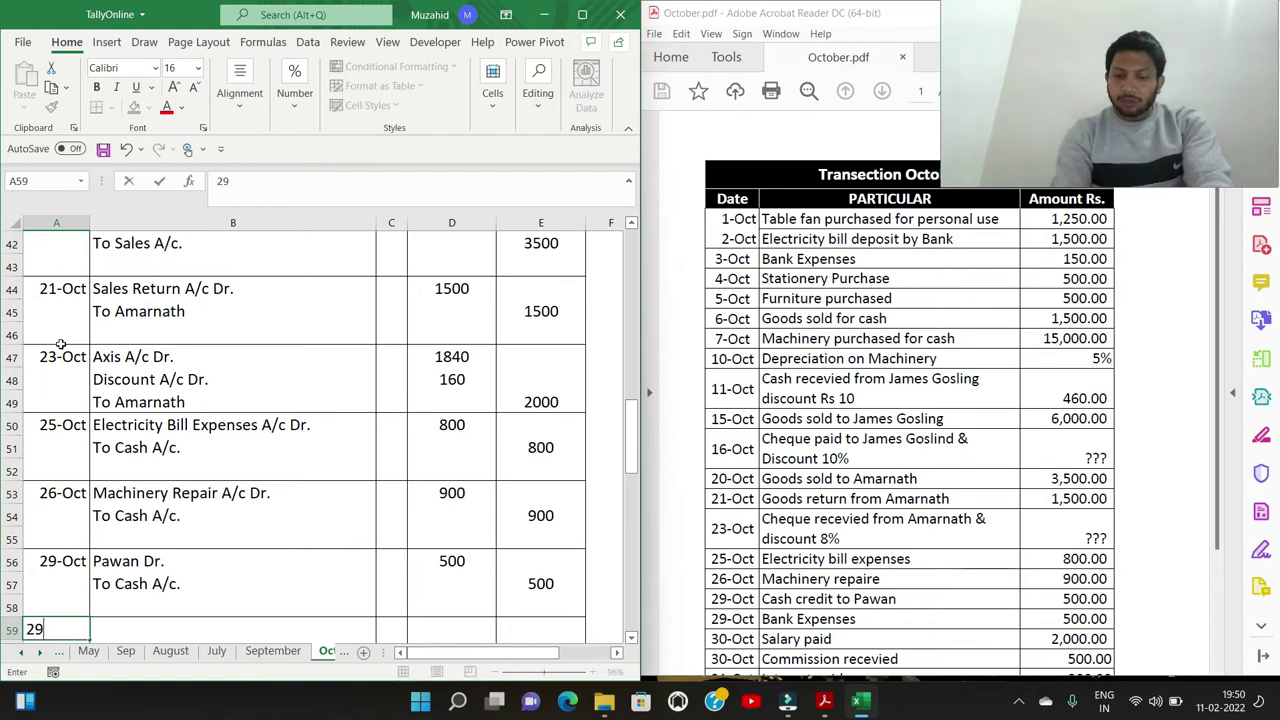
pyautogui.press('Return')
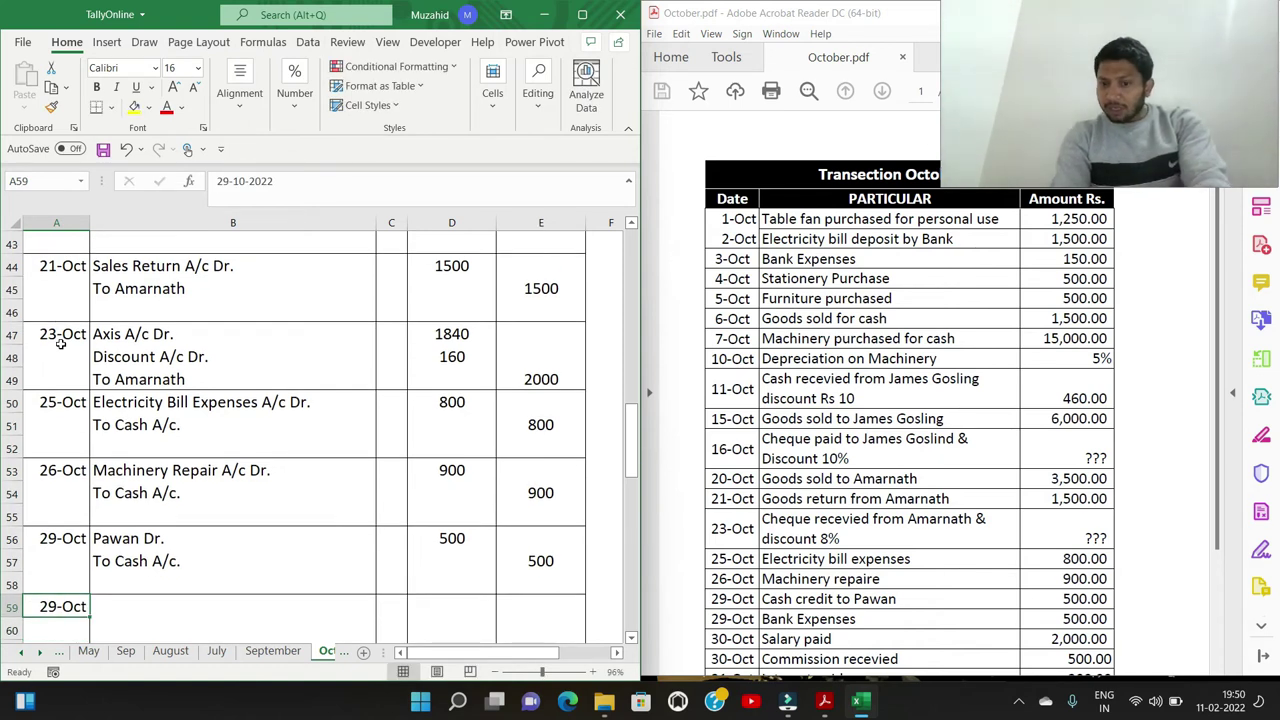
pyautogui.press('Tab')
pyautogui.write('Bank')
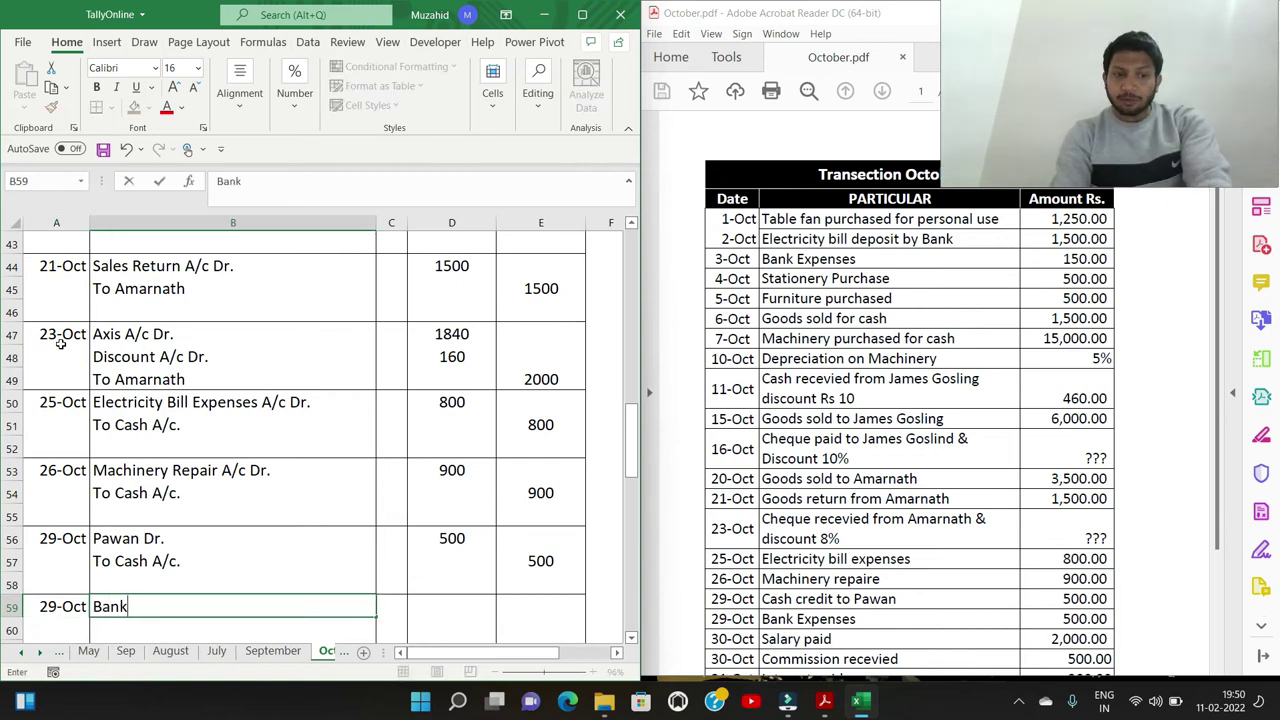
pyautogui.write(' Expenses A/')
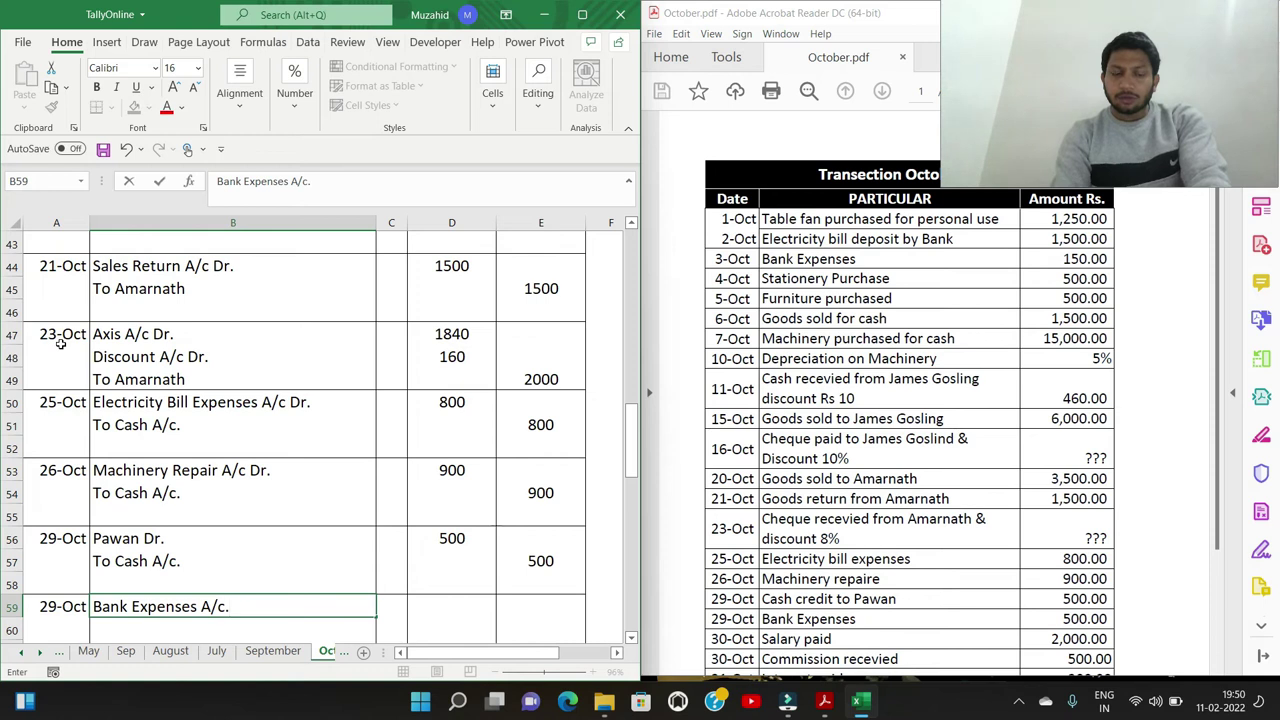
pyautogui.write('c.')
pyautogui.press('BackSpace')
pyautogui.write('Dr.')
pyautogui.press('Return')
pyautogui.write('To Axis A/c.')
# Enter 500 as both the bank expenses debit and the Axis credit
pyautogui.press('Right')
pyautogui.press('Up')
pyautogui.press('Right')
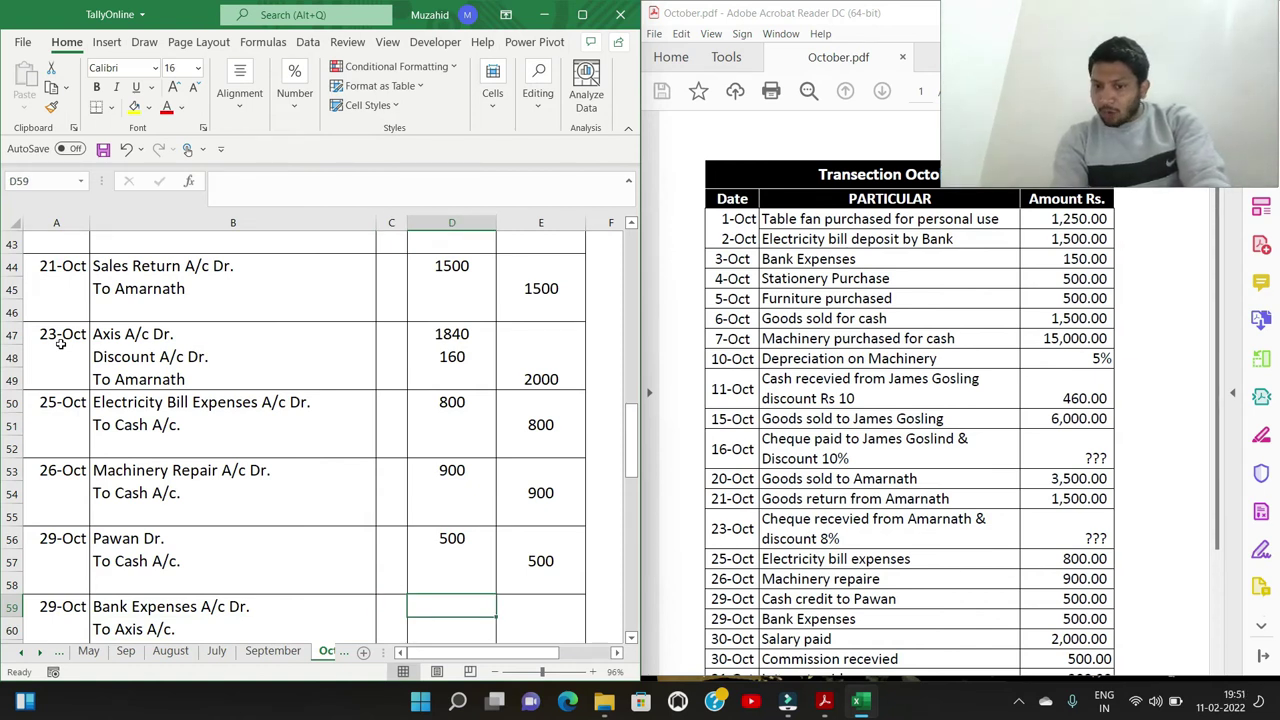
pyautogui.write('500')
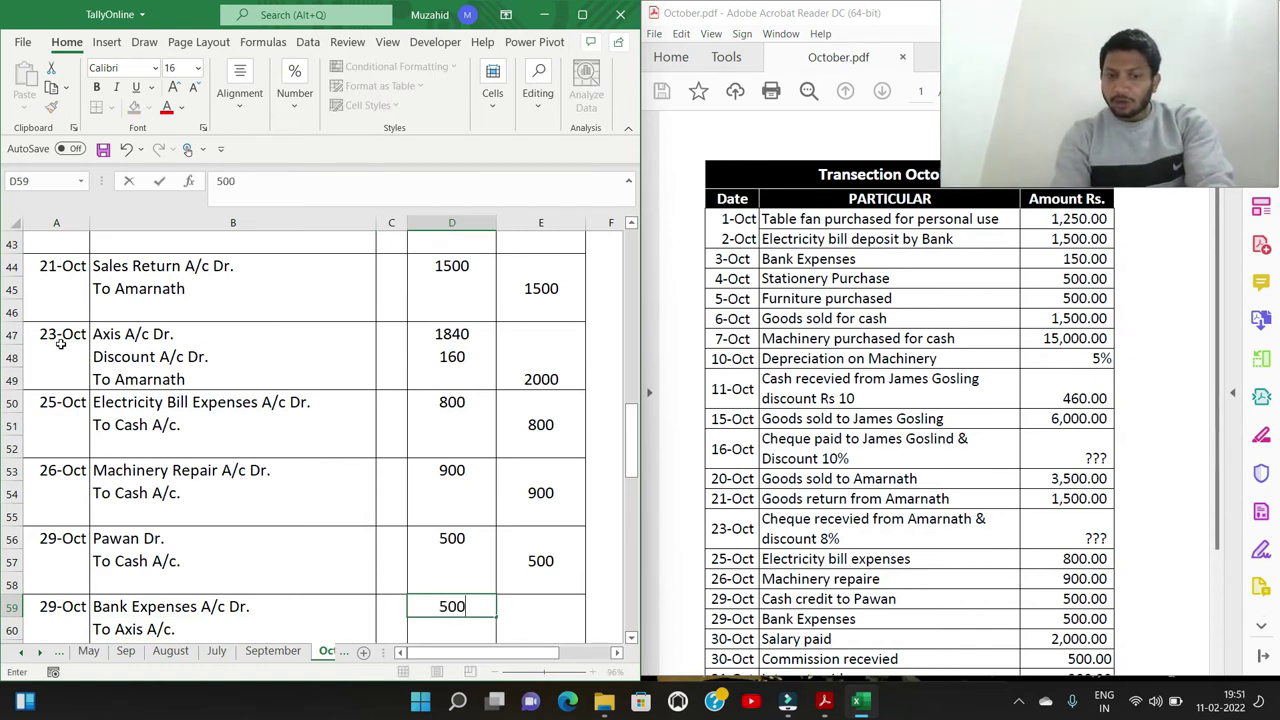
pyautogui.press('Down')
pyautogui.press('Right')
pyautogui.write('500')
pyautogui.press('Down')
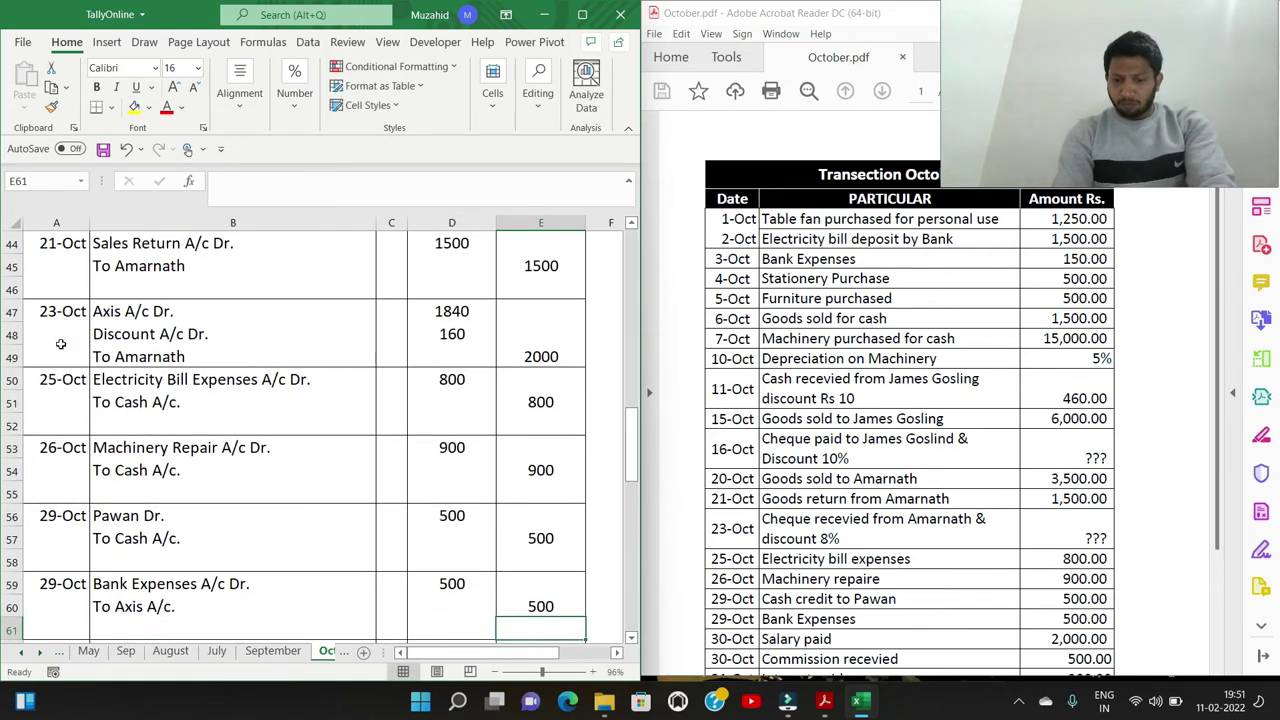
pyautogui.press('Left')
pyautogui.press('Left')
pyautogui.press('Left')
pyautogui.press('Left')
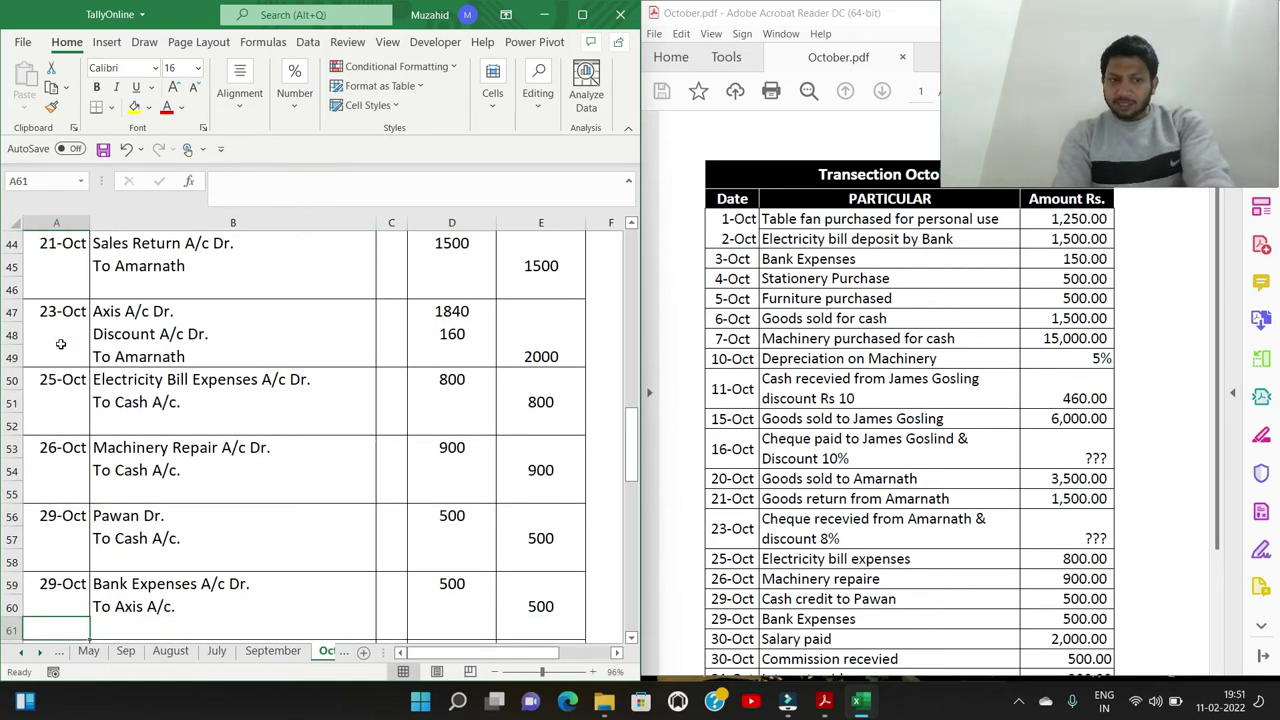
pyautogui.press('Down')
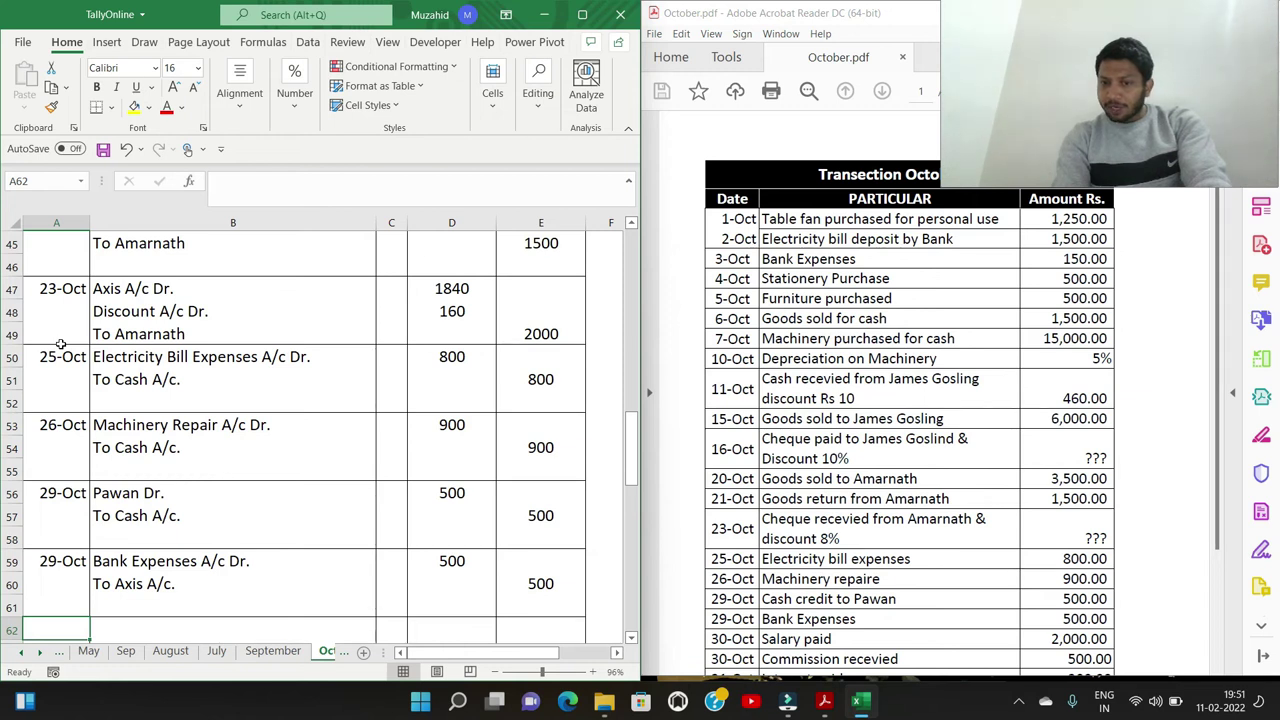
# Enter 30/10 with the Salary A/c Dr. and To Cash A/c. lines
pyautogui.write('30/10')
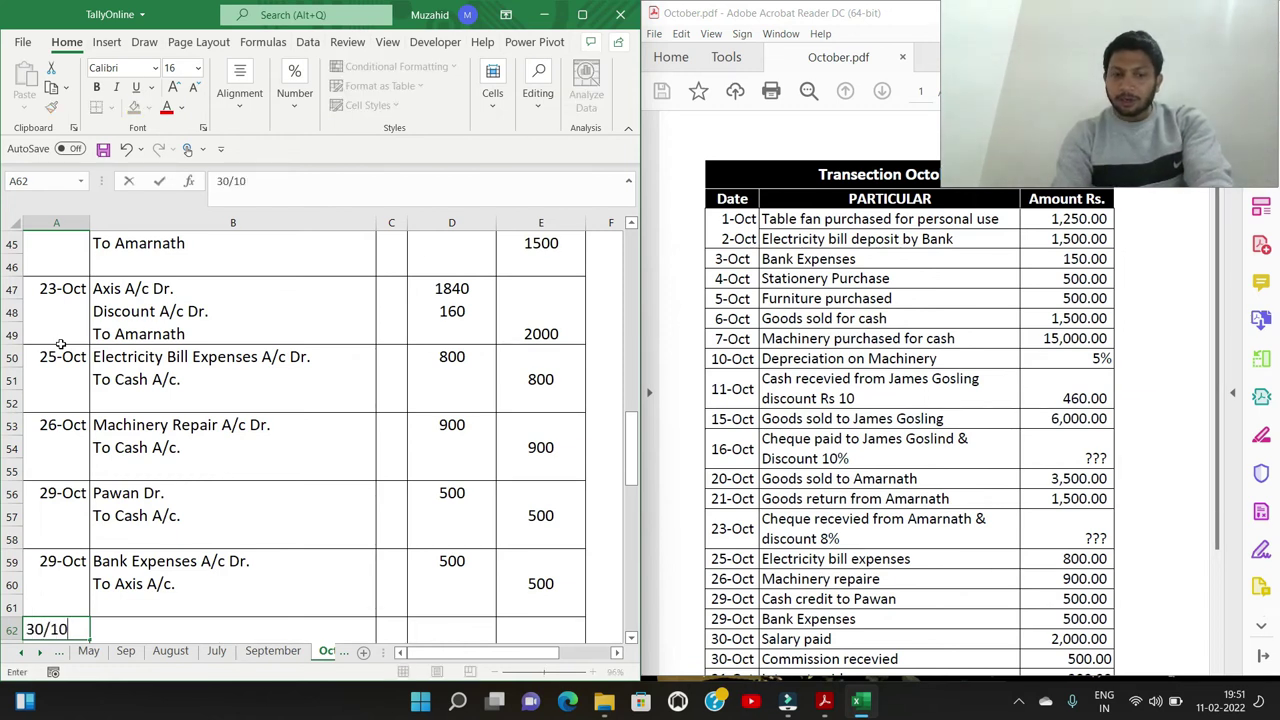
pyautogui.press('Tab')
pyautogui.write('Salary A/c')
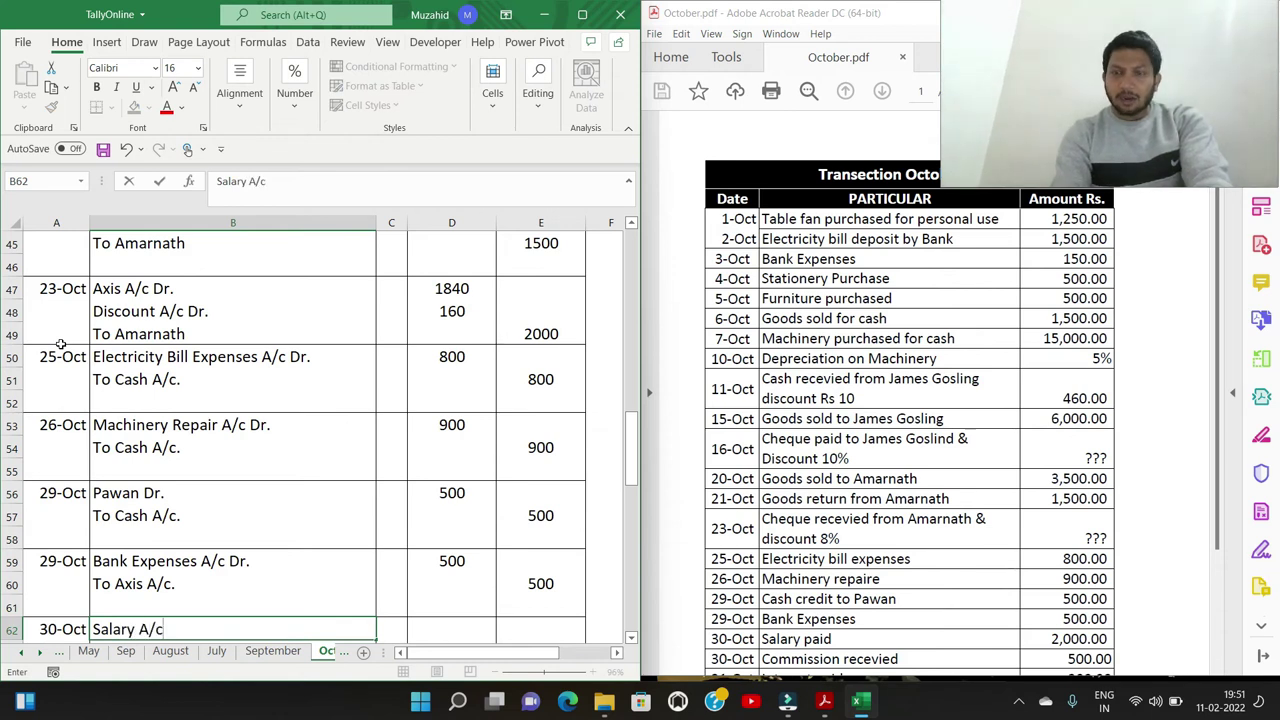
pyautogui.write(' Dr.')
pyautogui.press('Return')
pyautogui.write('To Cash A/c.')
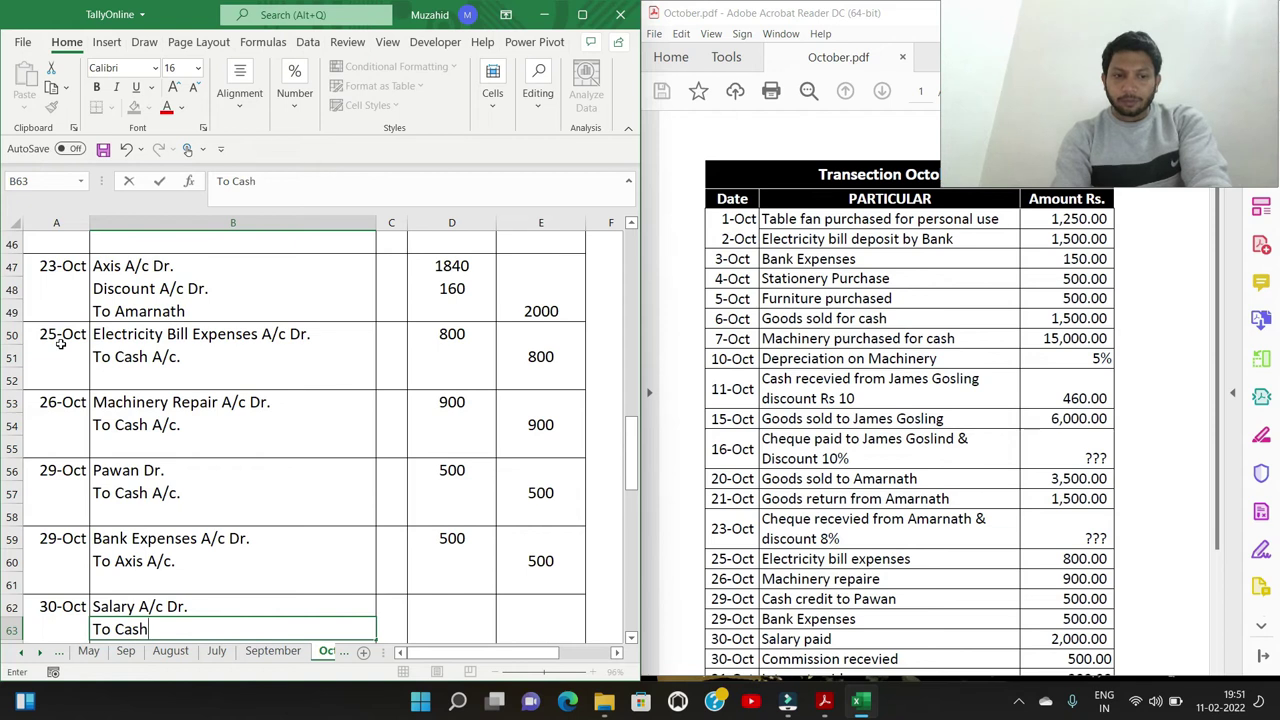
pyautogui.hotkey('ctrl', 'Return')
# Enter 2000 as the salary debit in D62 and the cash credit in E63
pyautogui.press('Up')
pyautogui.press('Right')
pyautogui.press('Right')
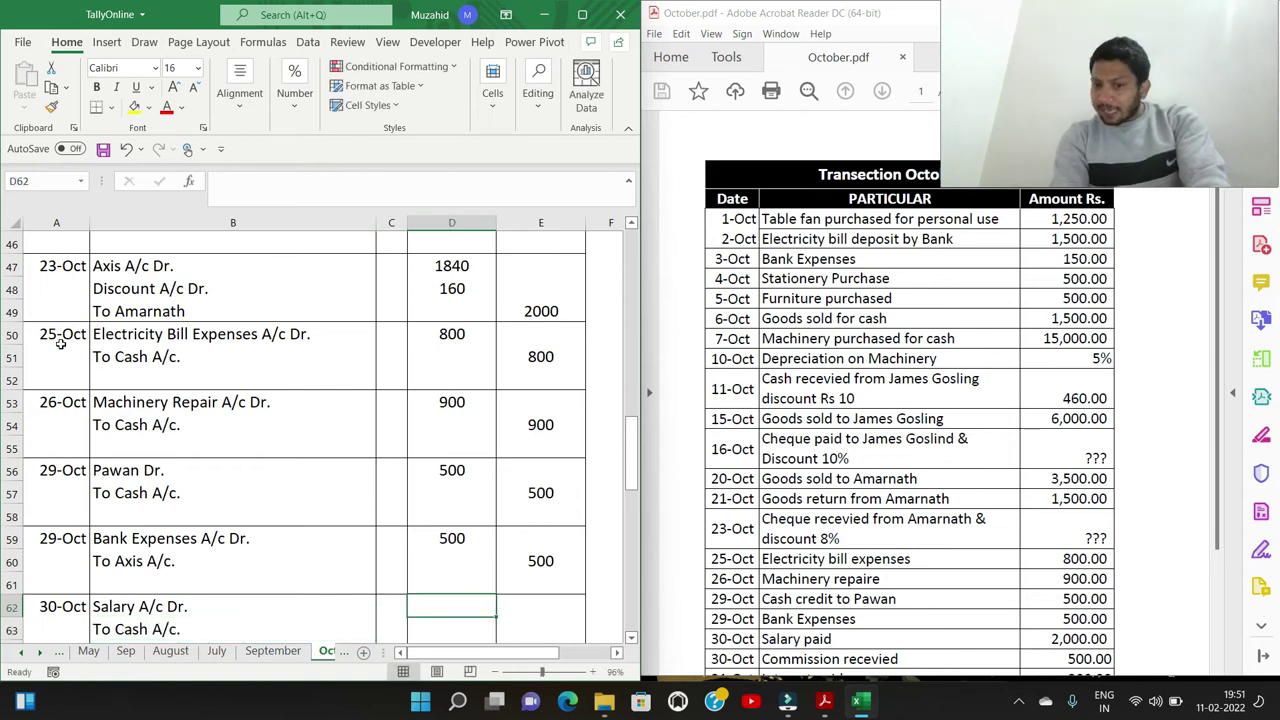
pyautogui.write('2000')
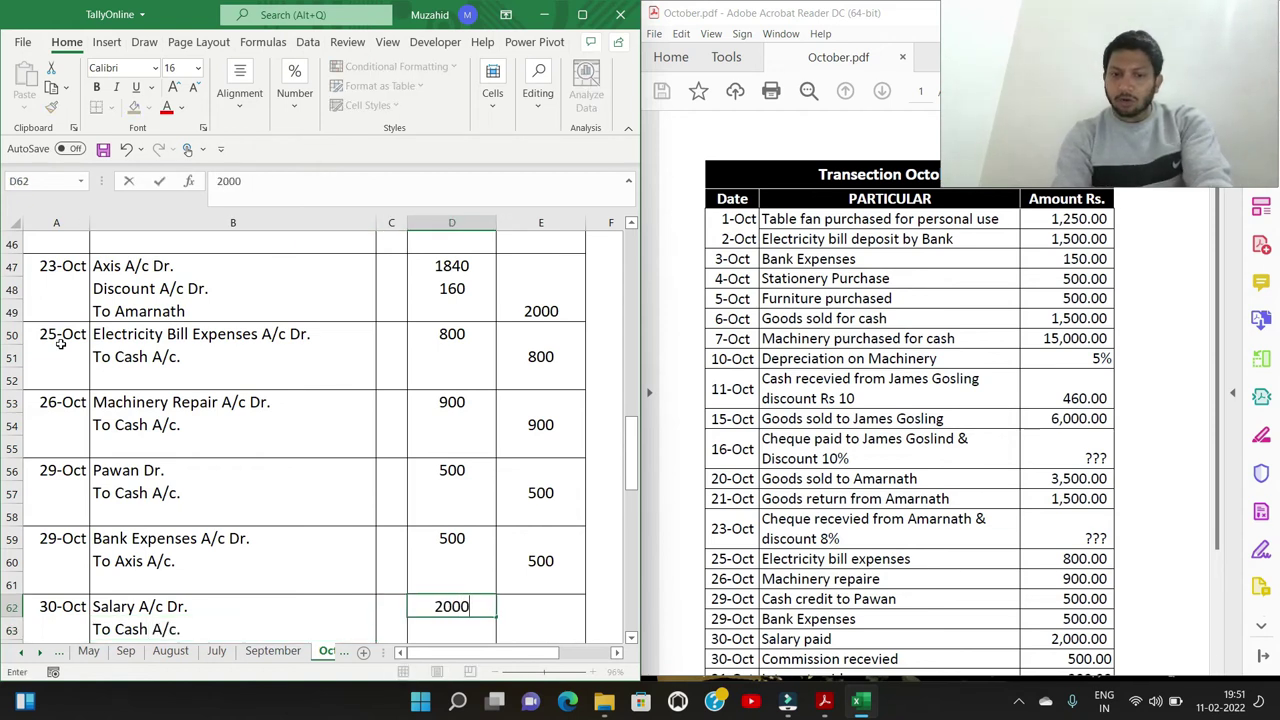
pyautogui.press('Return')
pyautogui.press('Right')
pyautogui.write('2')
pyautogui.press('Return')
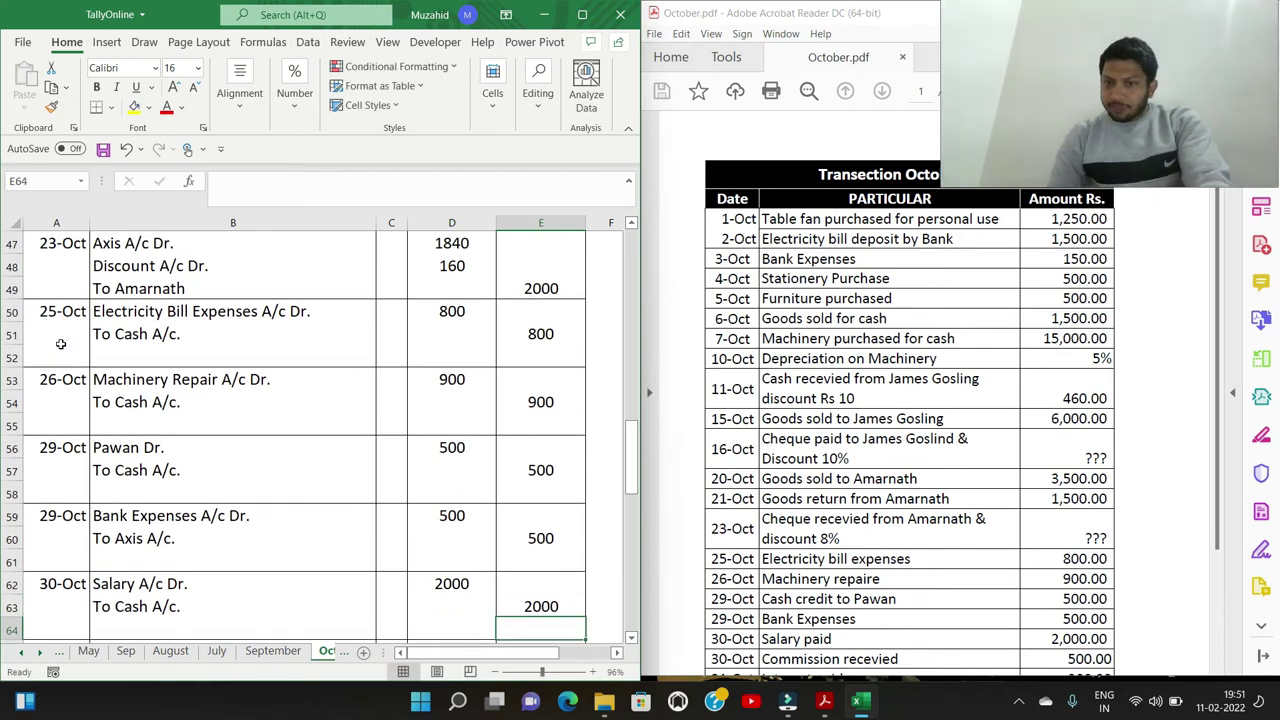
# Enter the 30-Oct entry Cash A/c Dr. To Commission A/c. with 500 debit and credit
pyautogui.click(851, 457)
pyautogui.scroll(-2, 855, 455)
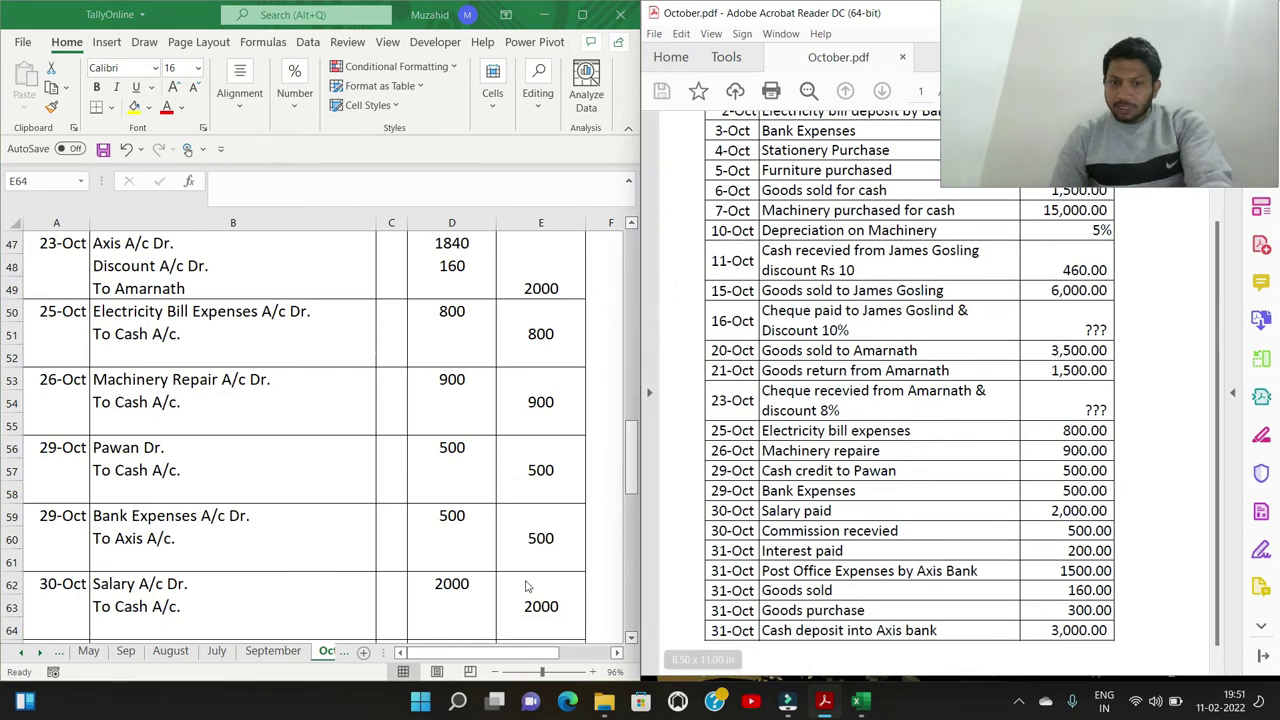
pyautogui.click(540, 631)
pyautogui.scroll(-3, 146, 566)
pyautogui.scroll(-1, 146, 566)
pyautogui.click(64, 447)
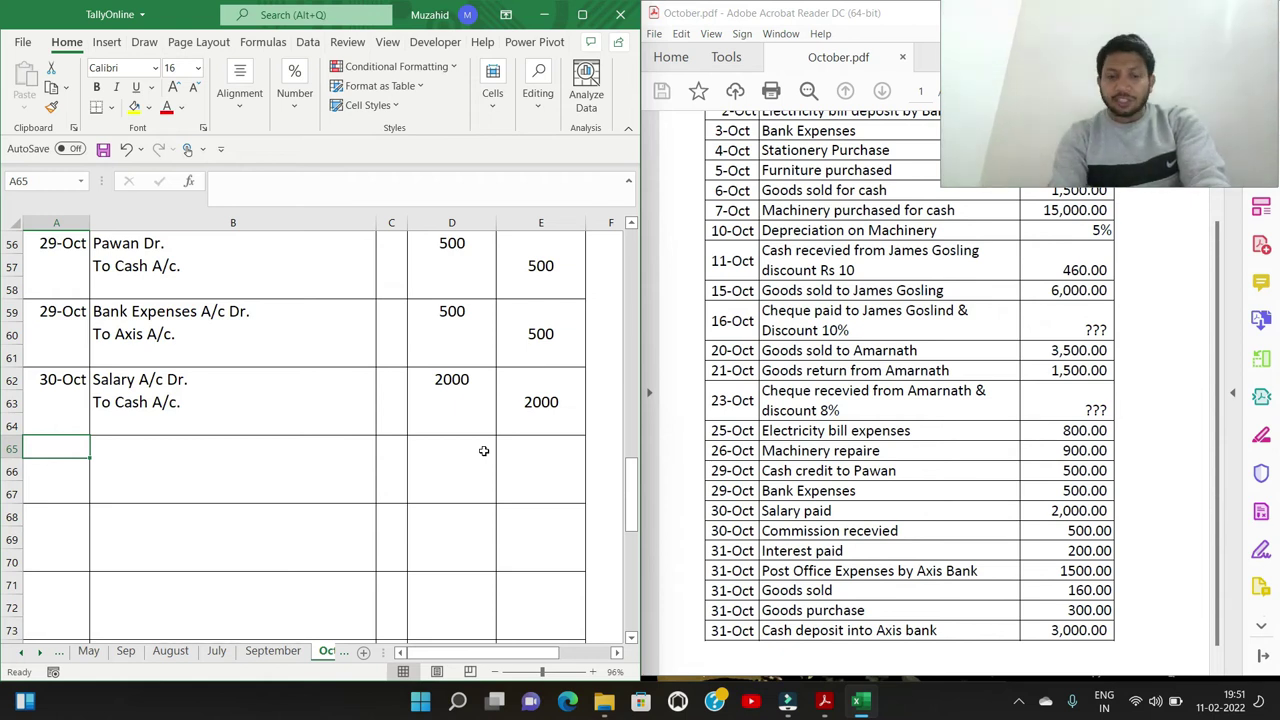
pyautogui.write('30/10')
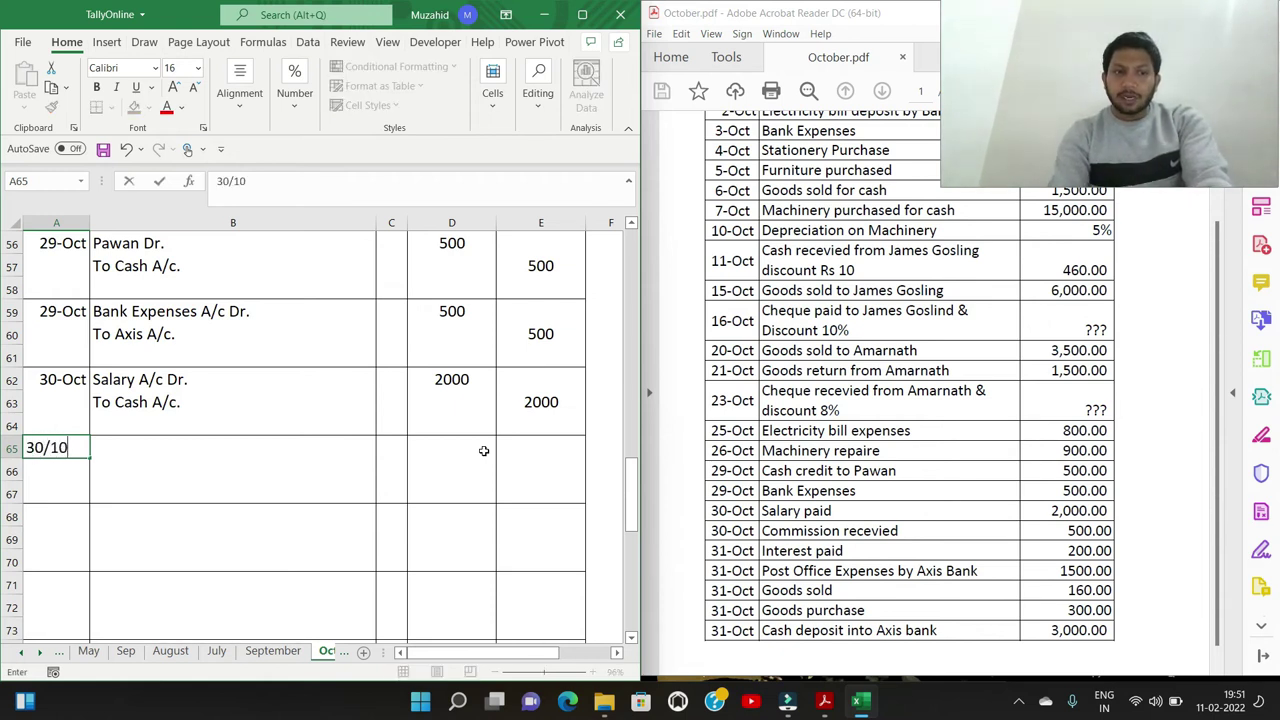
pyautogui.press('Tab')
pyautogui.write('Cash A/c Dr.')
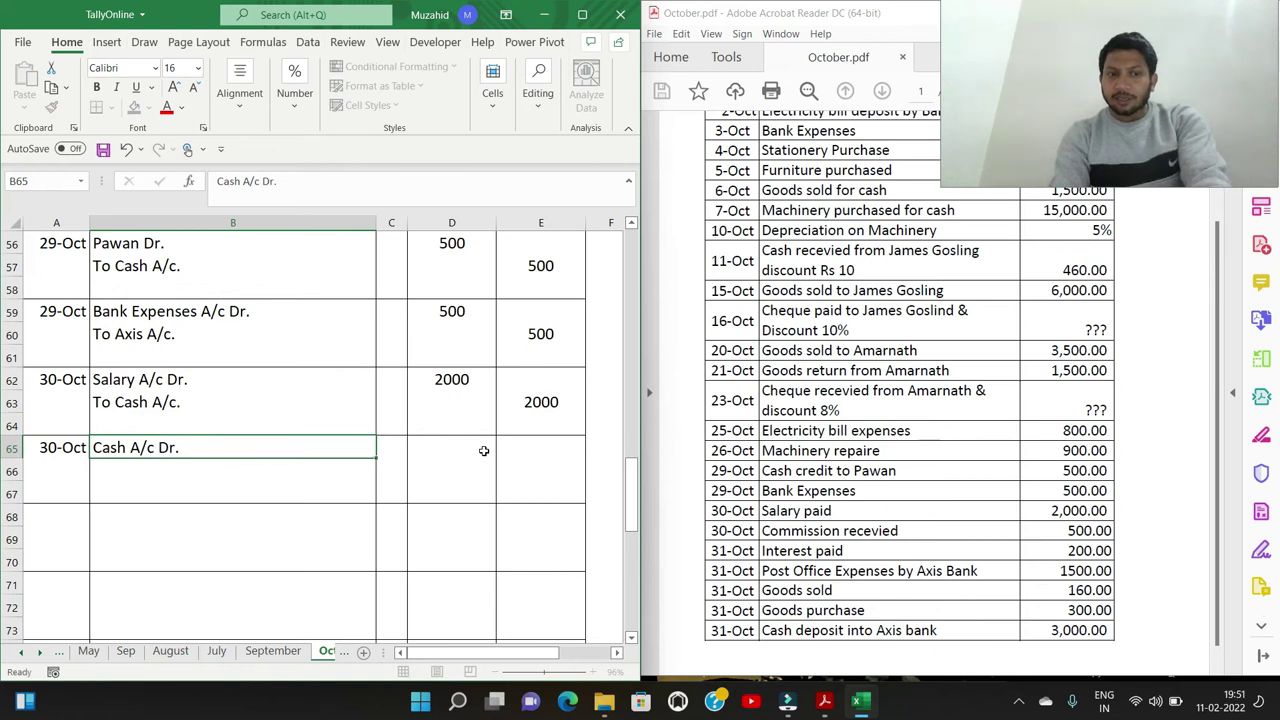
pyautogui.press('Return')
pyautogui.write('Tp')
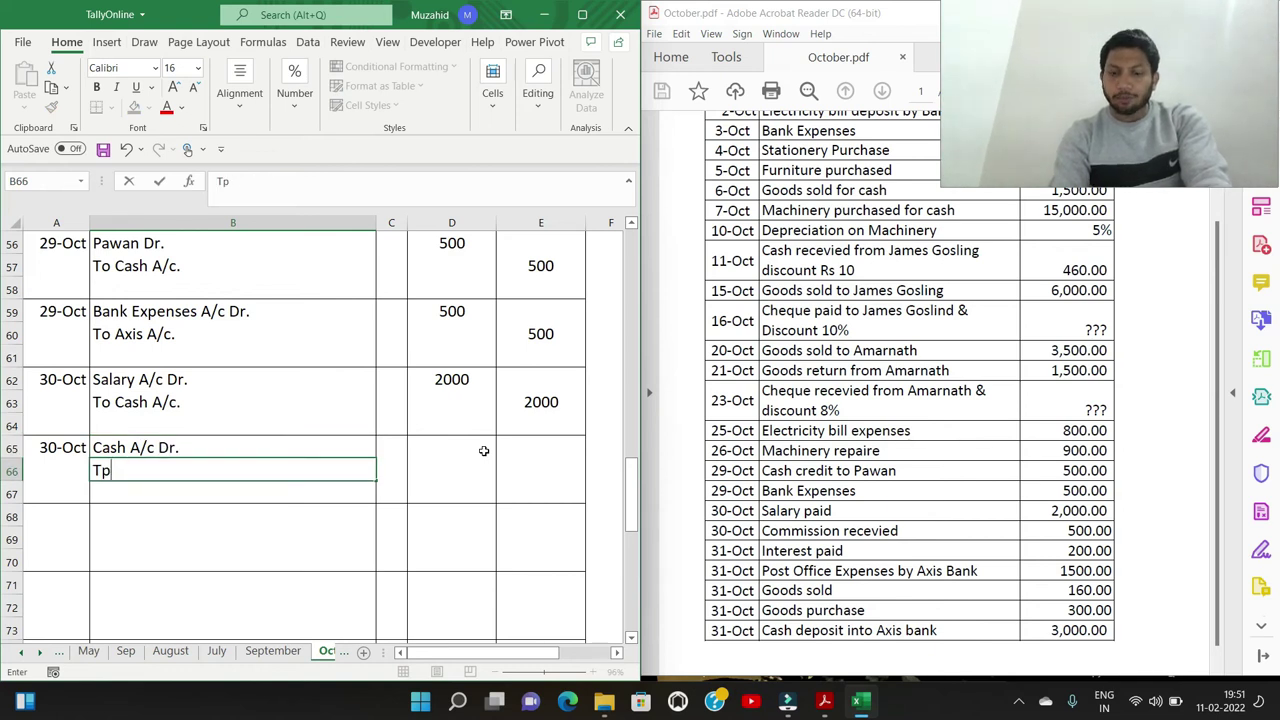
pyautogui.write(' Commissio')
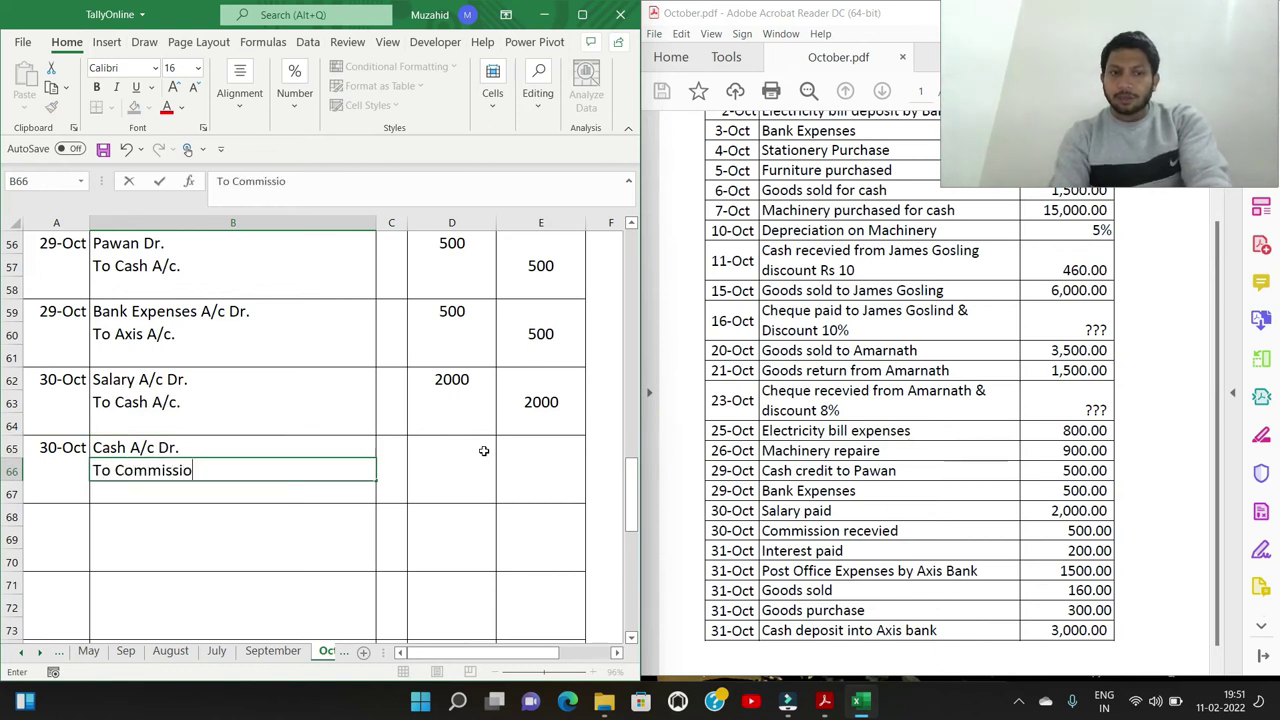
pyautogui.write('n A/c.')
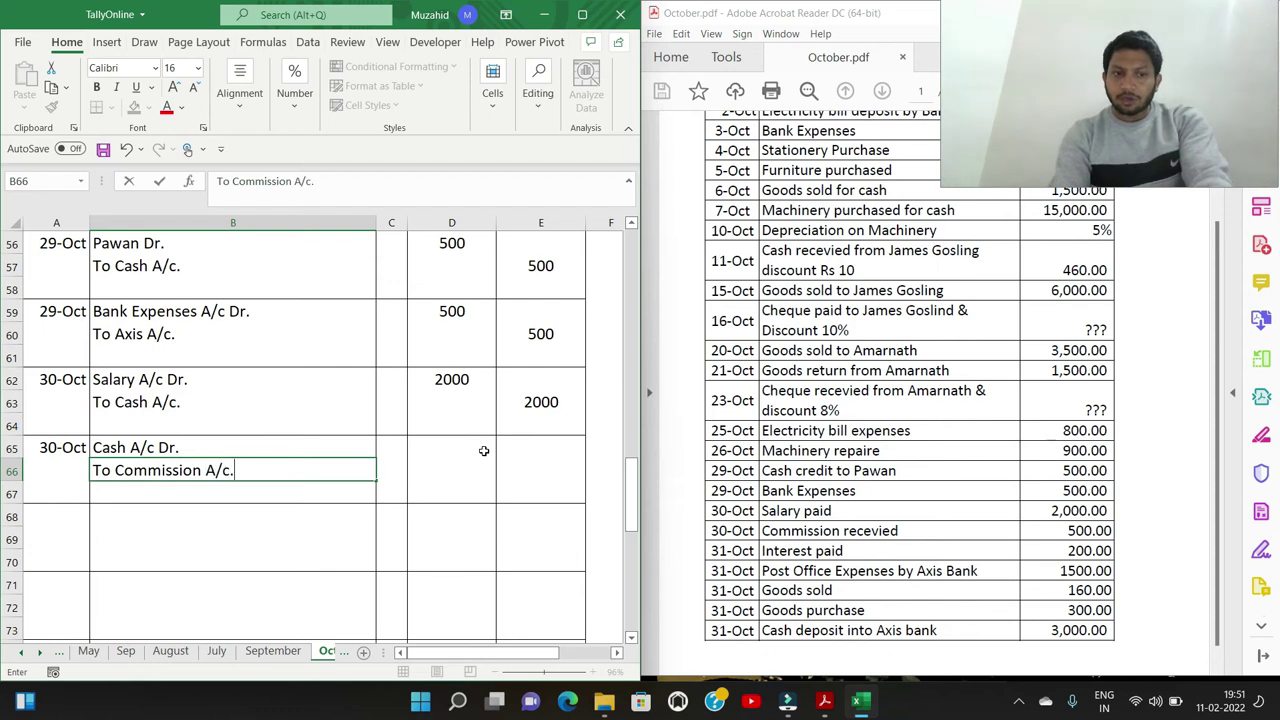
pyautogui.click(483, 451)
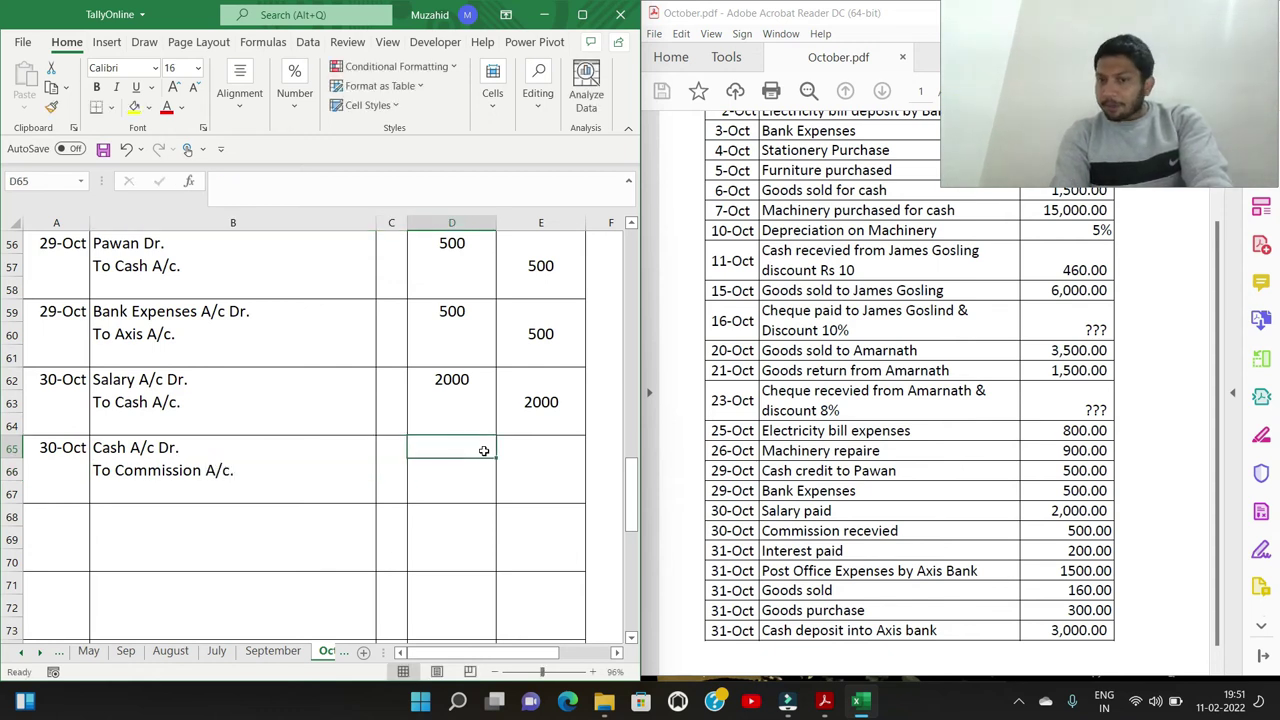
pyautogui.write('500')
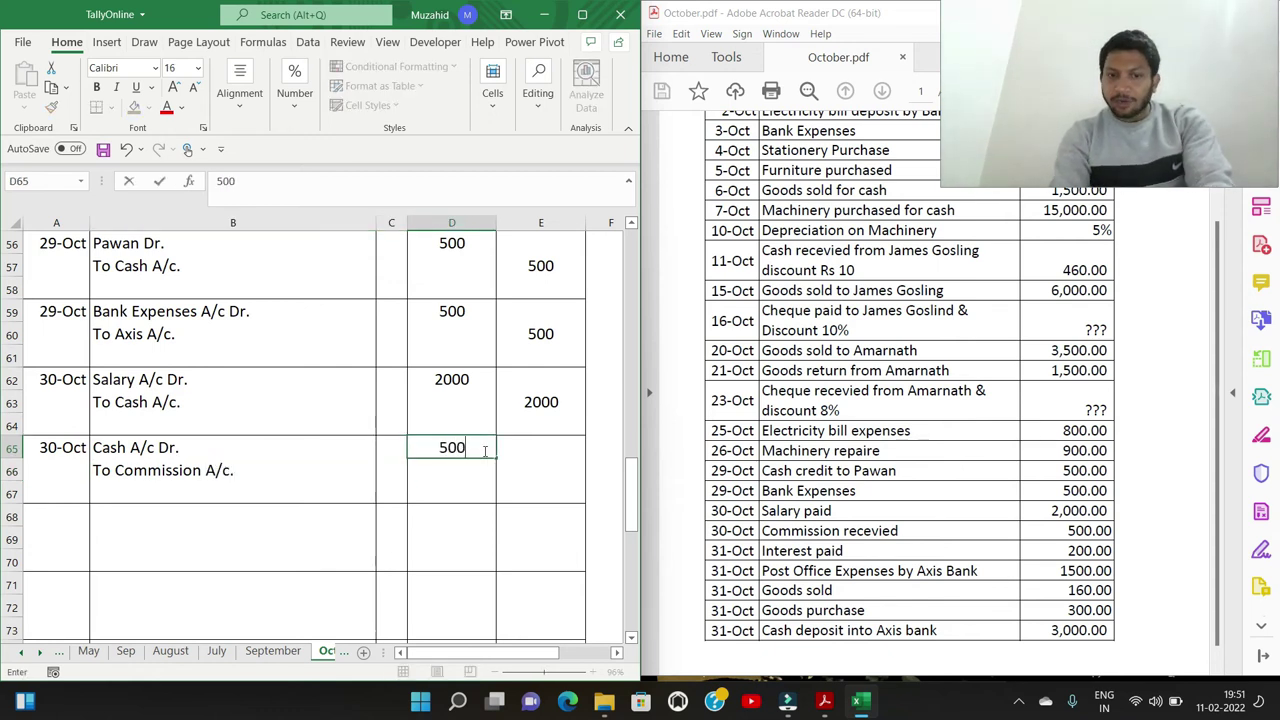
pyautogui.press('Return')
pyautogui.press('Right')
pyautogui.write('500')
pyautogui.press('Return')
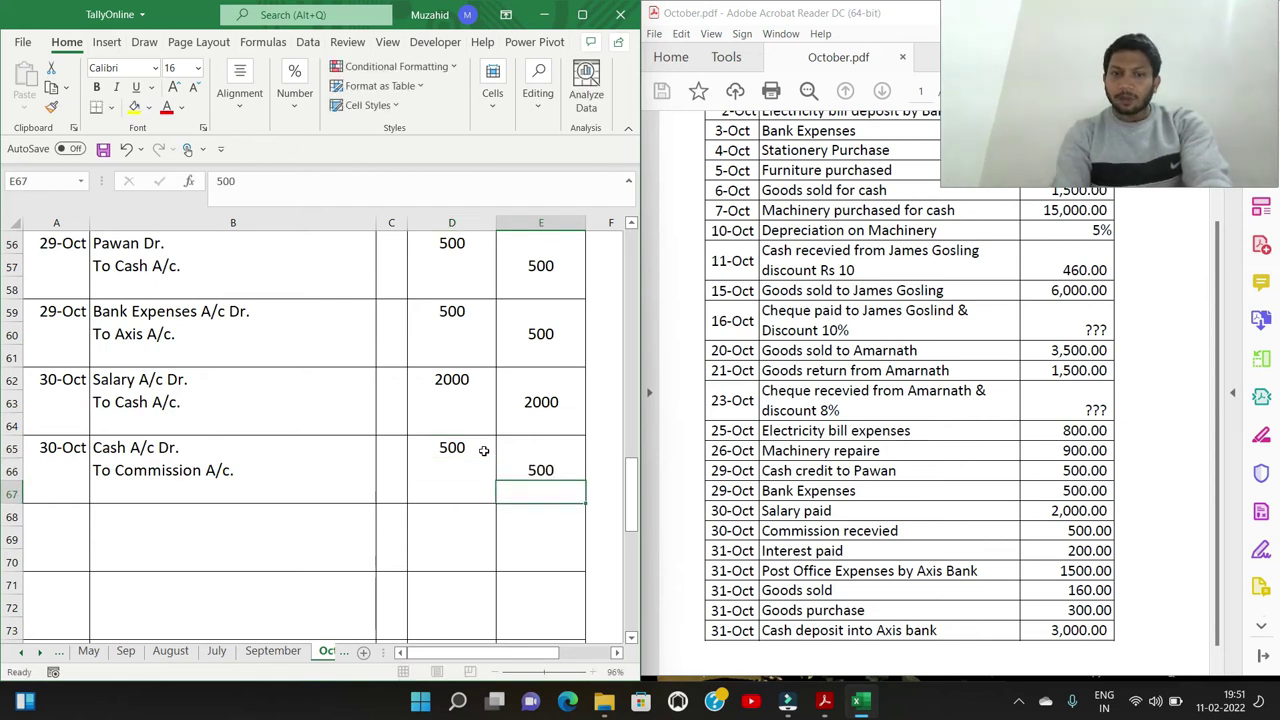
pyautogui.press('Left')
pyautogui.press('Left')
pyautogui.press('Left')
pyautogui.press('Left')
pyautogui.press('Down')
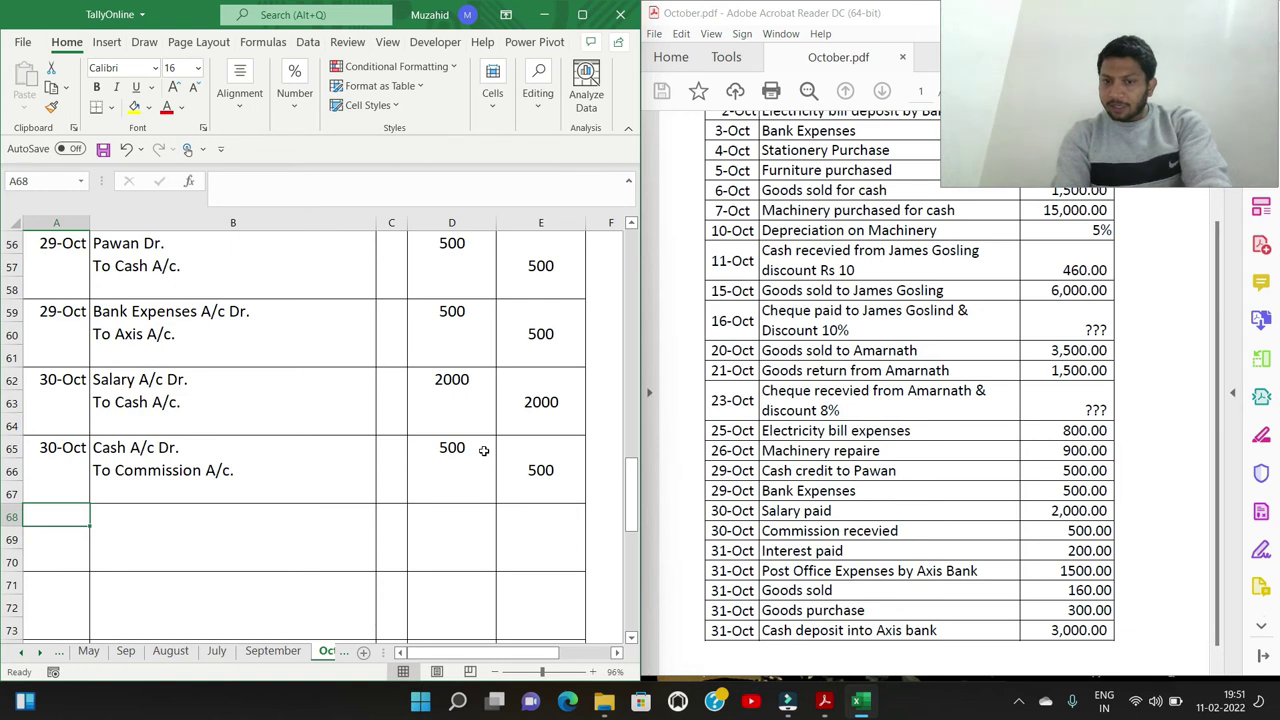
# Enter the 31-Oct entry Interest A/c Dr. To Cash A/c. 200, then date A71 as 31/10
pyautogui.write('3')
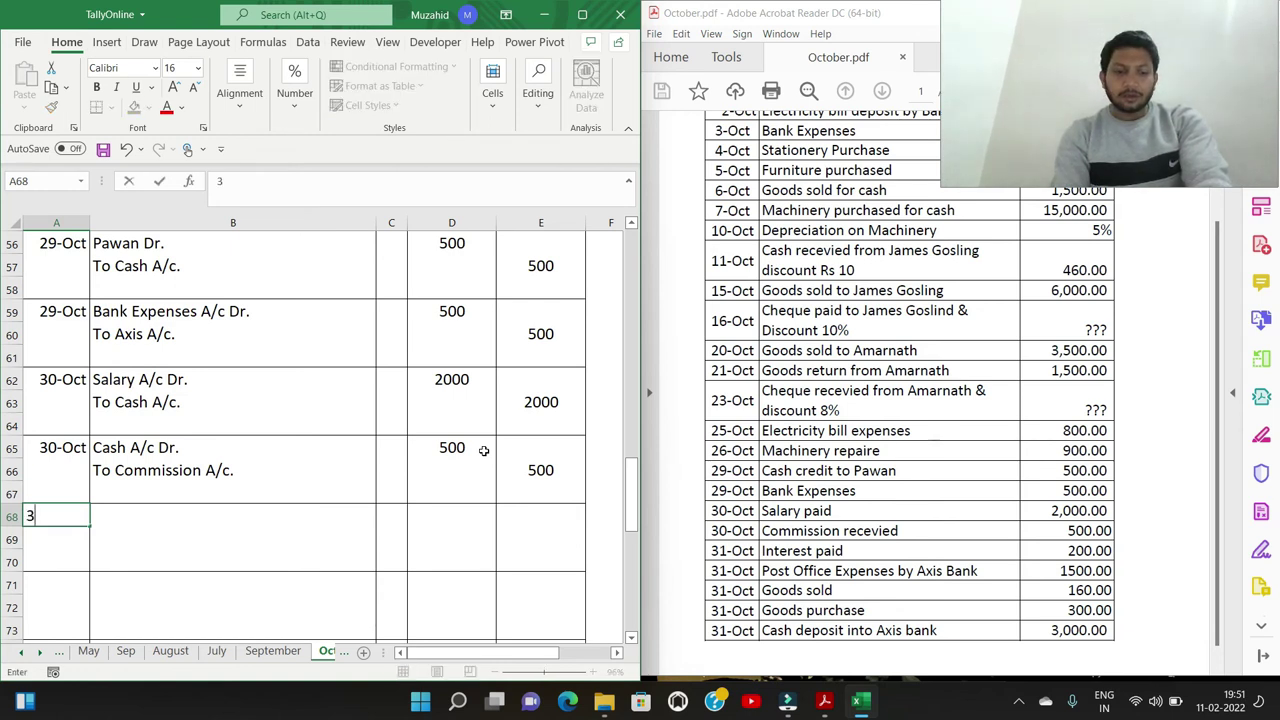
pyautogui.write('1/10')
pyautogui.press('Tab')
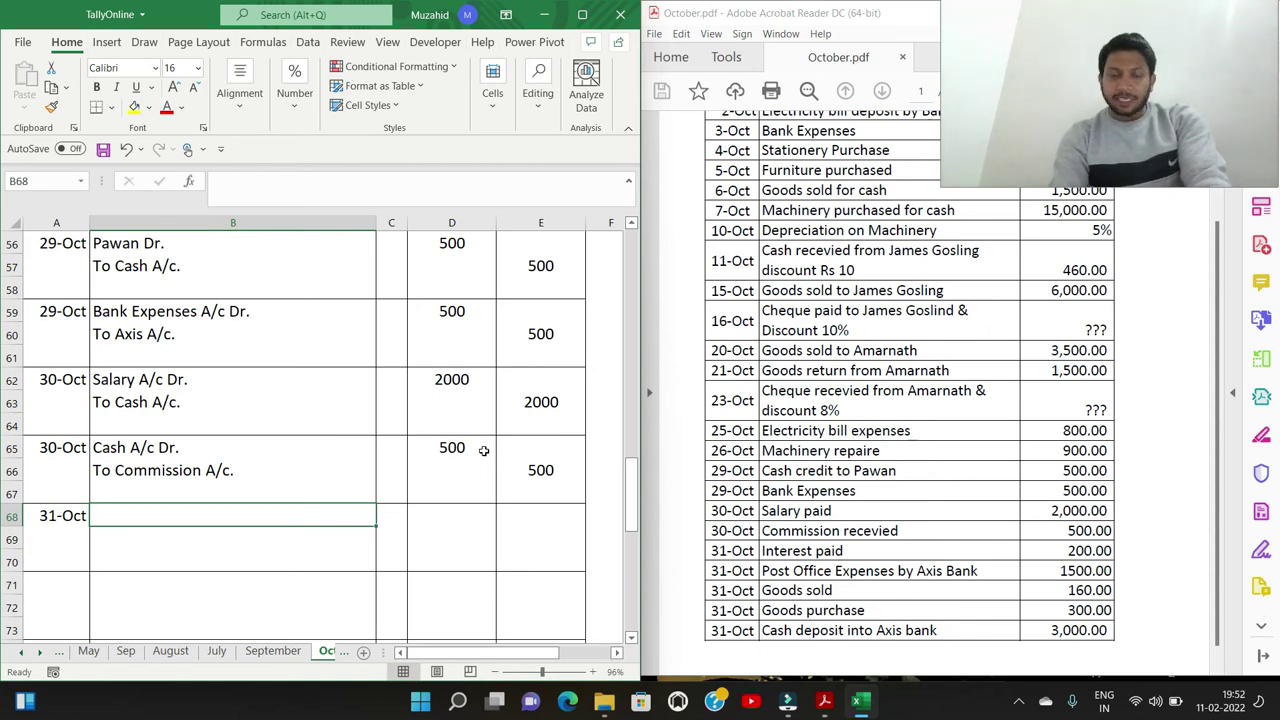
pyautogui.write('Interest A')
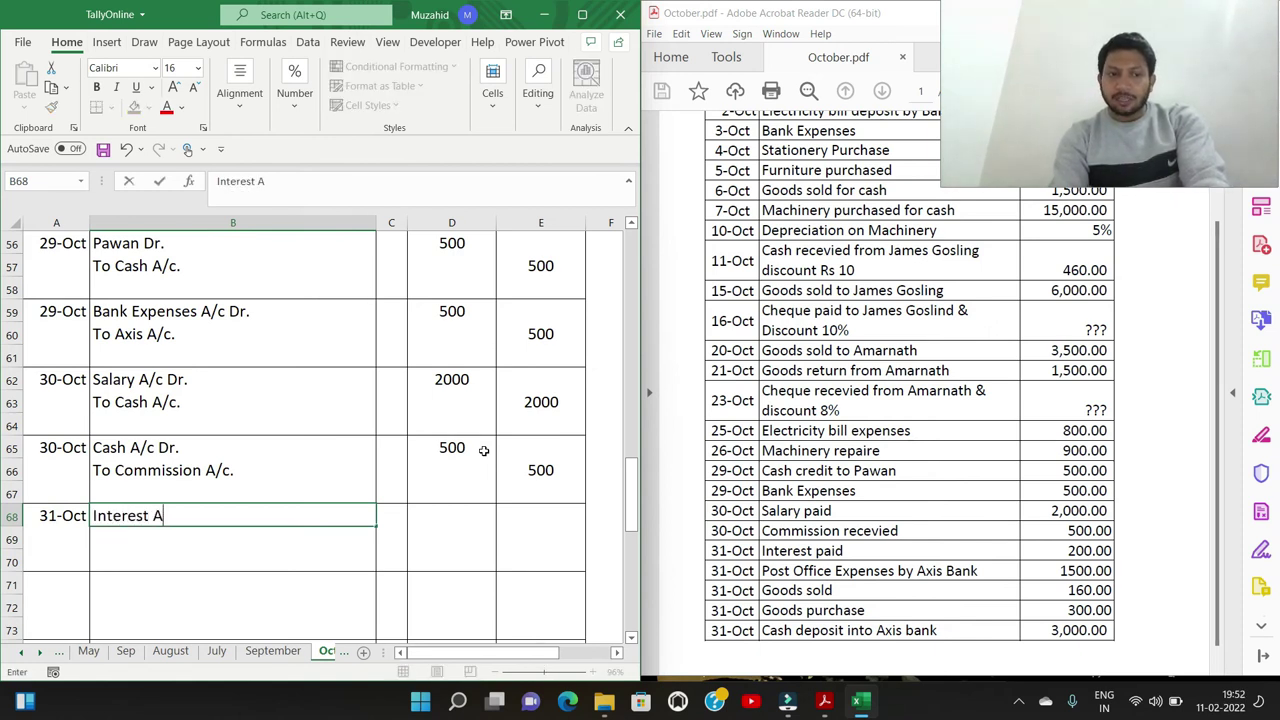
pyautogui.press('Return')
pyautogui.write('To Cash A/')
pyautogui.press('Up')
pyautogui.press('Right')
pyautogui.press('Right')
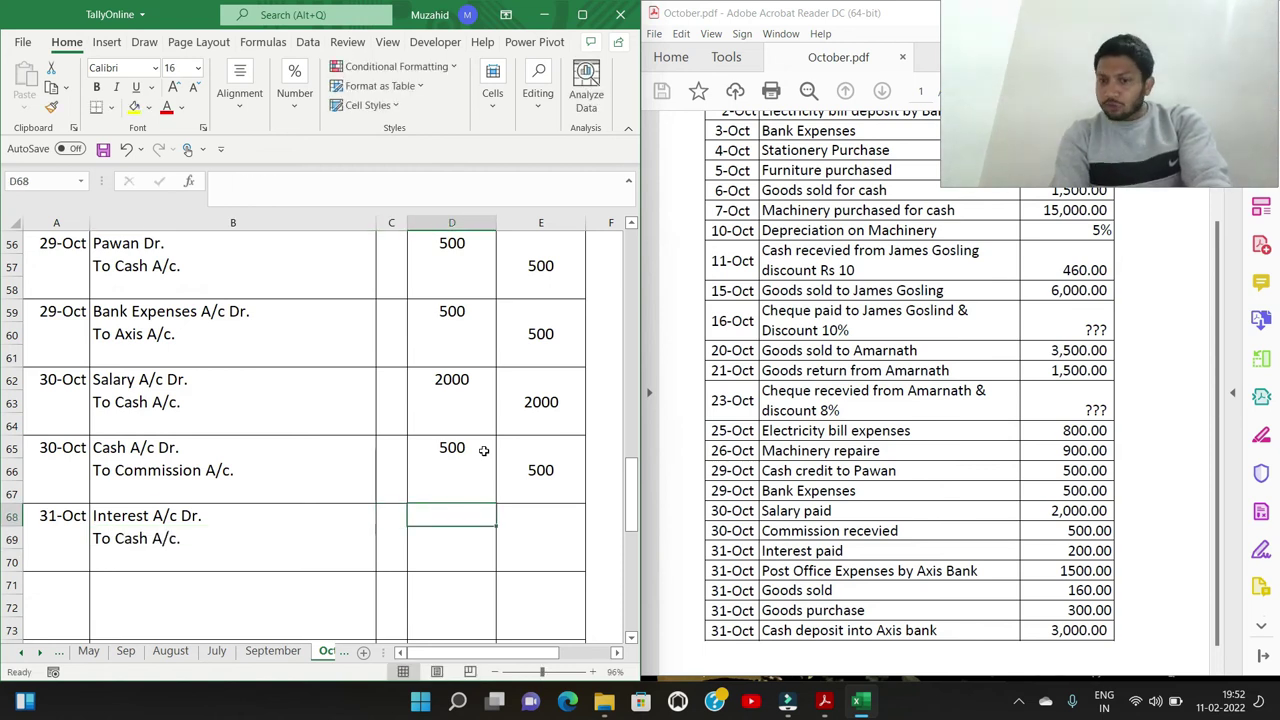
pyautogui.write('200')
pyautogui.press('Return')
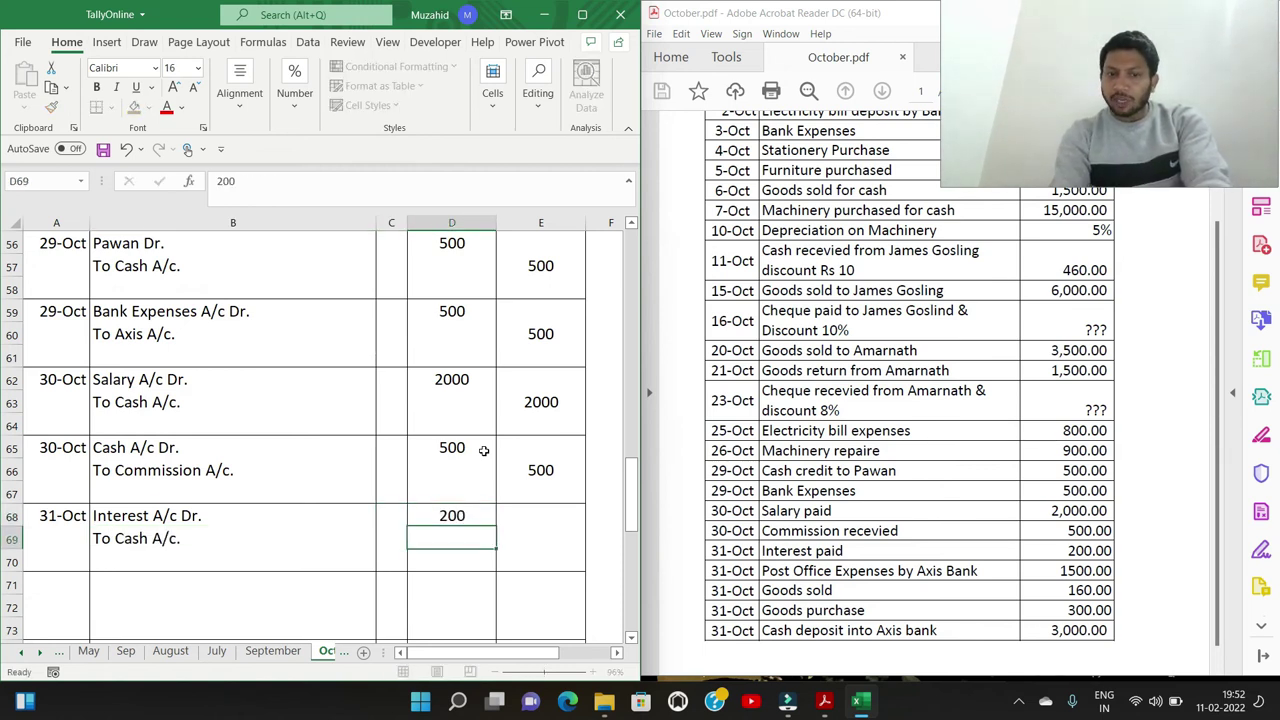
pyautogui.press('Right')
pyautogui.write('200')
pyautogui.press('Return')
pyautogui.press('Left')
pyautogui.press('Left')
pyautogui.press('Left')
pyautogui.press('Left')
pyautogui.press('Down')
pyautogui.write('31/10')
pyautogui.press('Return')
pyautogui.press('Up')
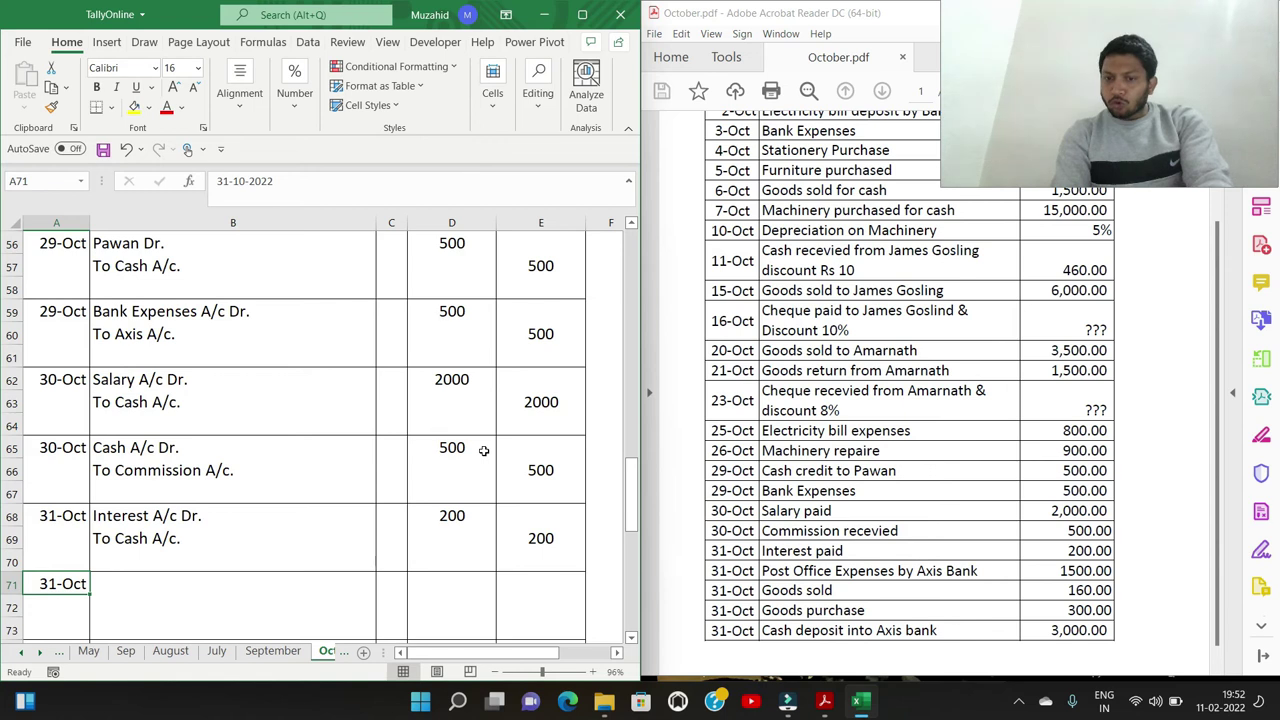
# Complete the A71 entry: Post Office Expenses A/c Dr. To Axis A/c., 1500 debit and credit
pyautogui.press('Right')
pyautogui.write('Post Office Exp')
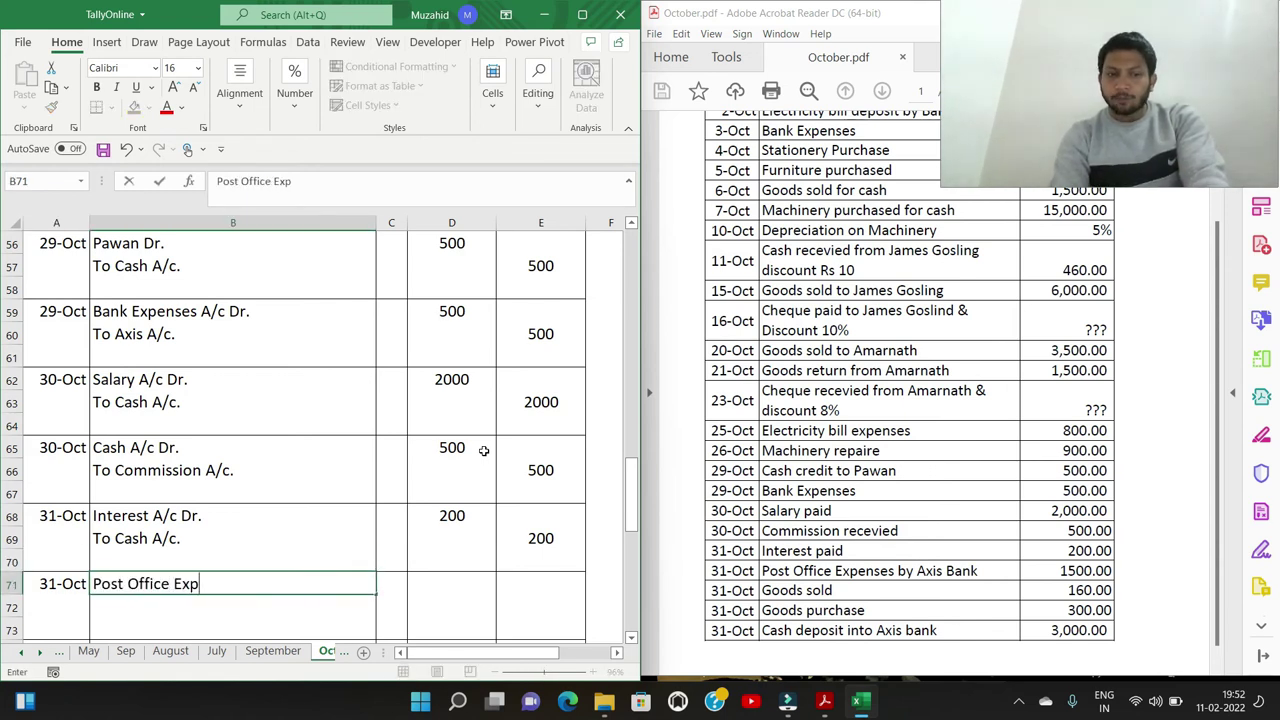
pyautogui.write('enses A/c Dr.')
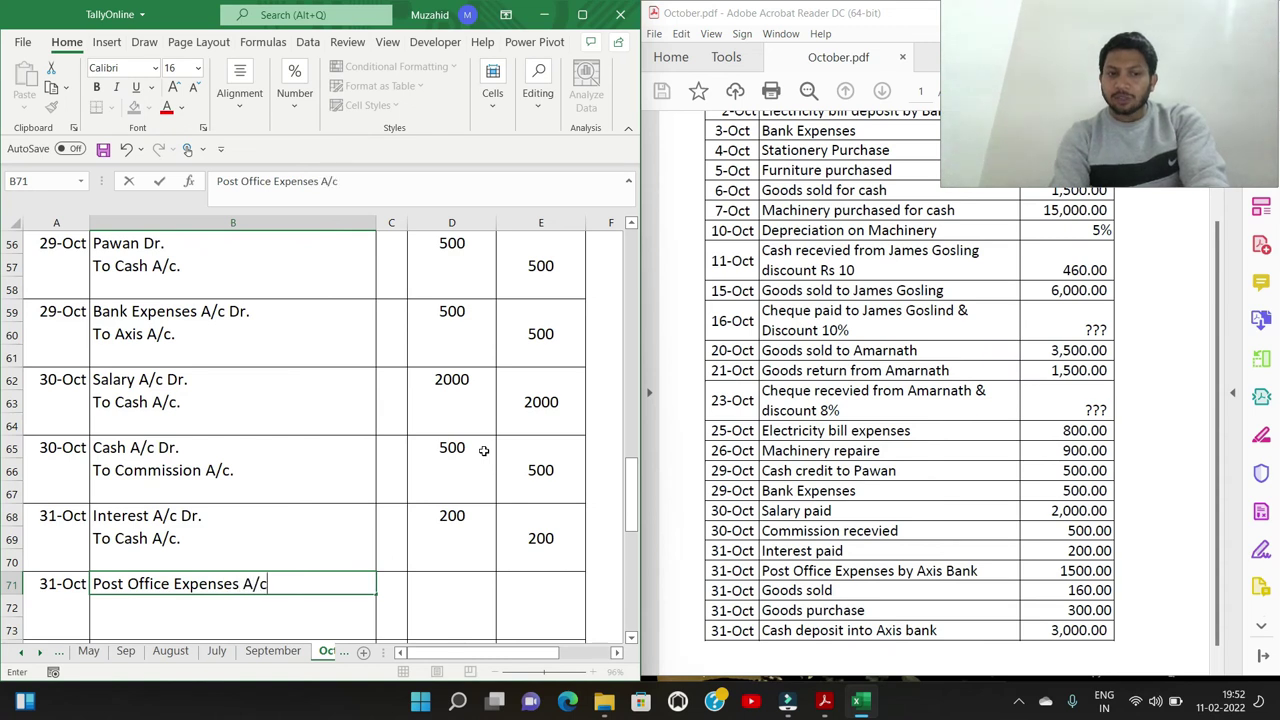
pyautogui.press('Return')
pyautogui.write('To Axis A/c.')
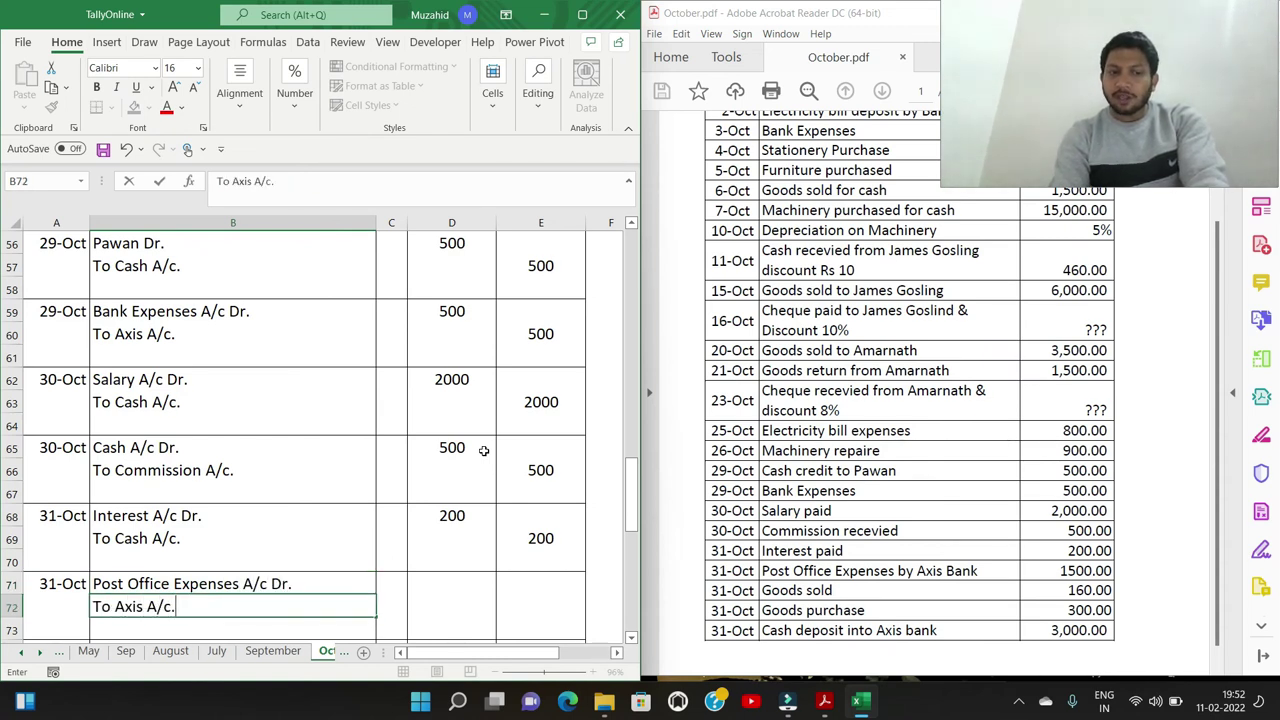
pyautogui.press('Tab')
pyautogui.press('Up')
pyautogui.press('Right')
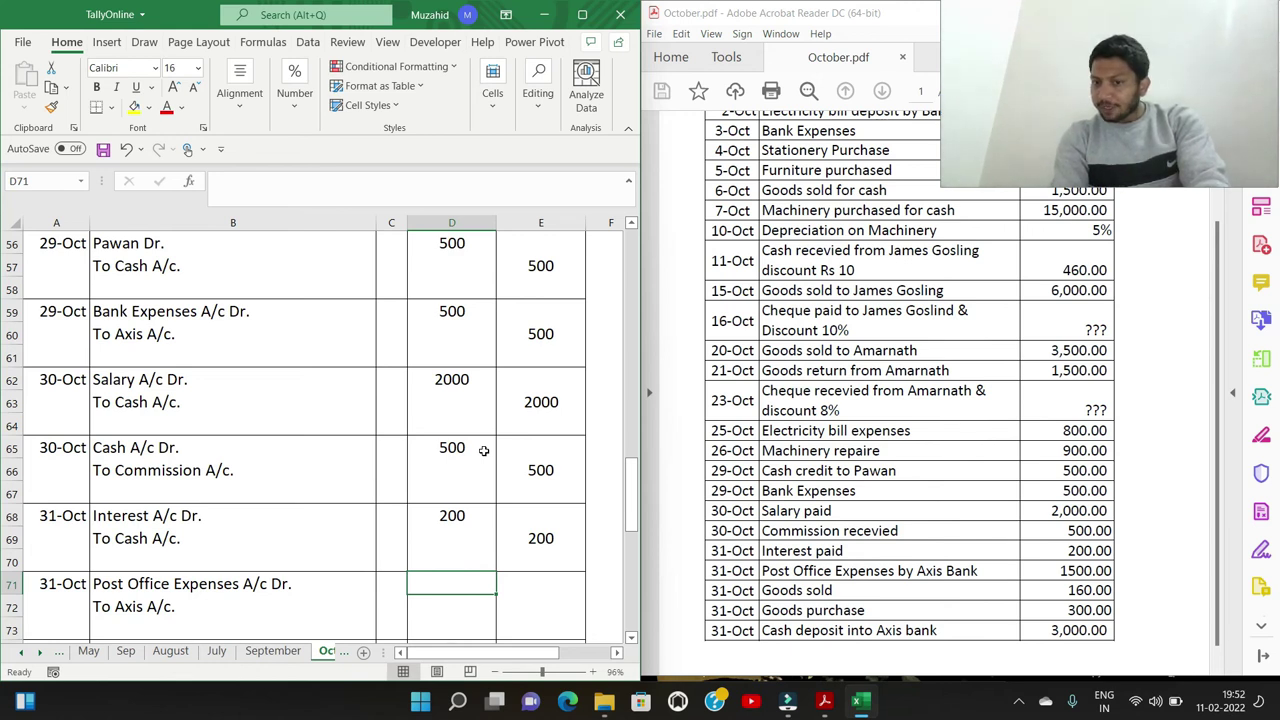
pyautogui.write('1500')
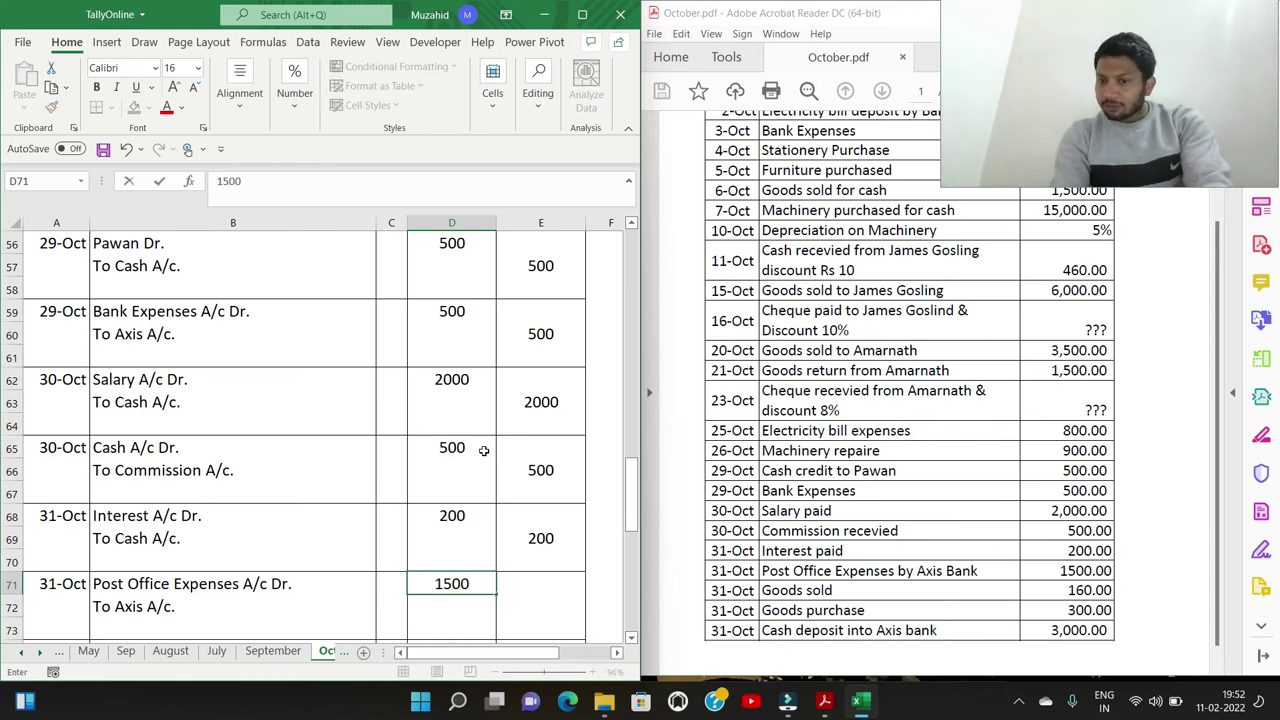
pyautogui.press('Return')
pyautogui.press('Tab')
pyautogui.write('1500')
pyautogui.press('Return')
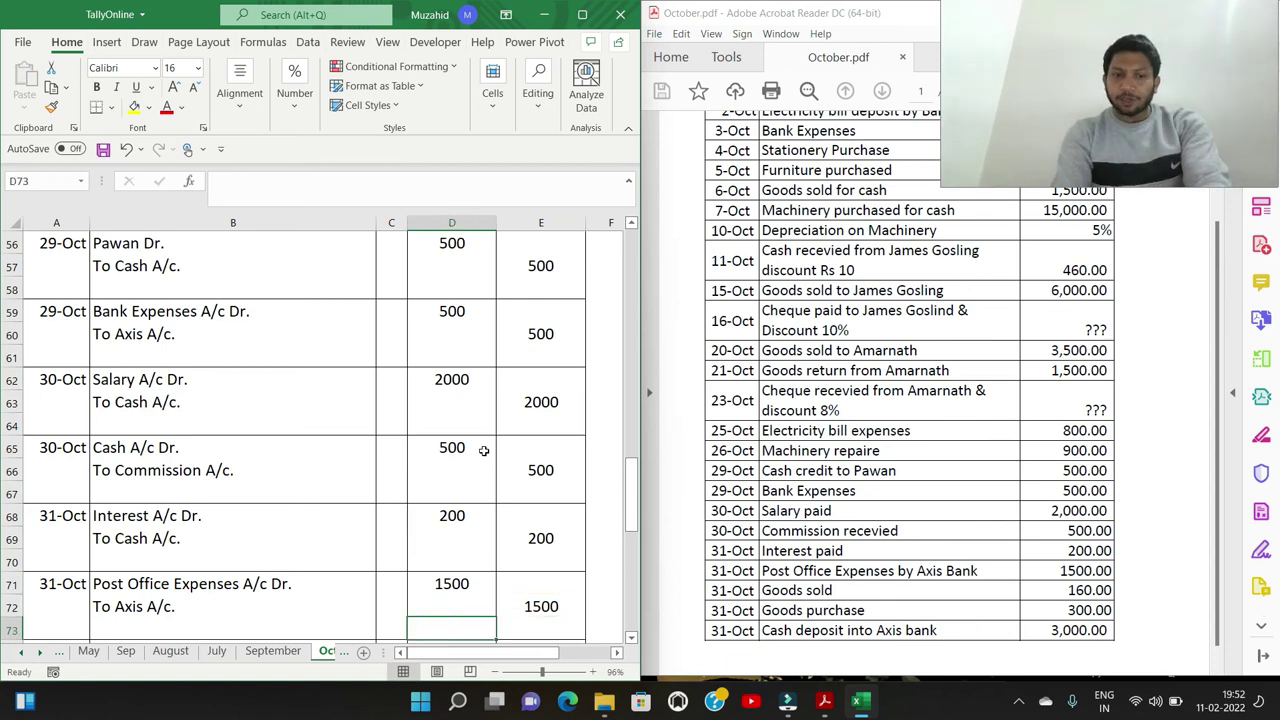
pyautogui.press('Left')
pyautogui.press('Left')
pyautogui.press('Left')
pyautogui.press('Down')
# Enter the 31-Oct entry Cash A/c Dr. To Sales A/c. with 160 debit and credit
pyautogui.write('31/10')
pyautogui.press('Tab')
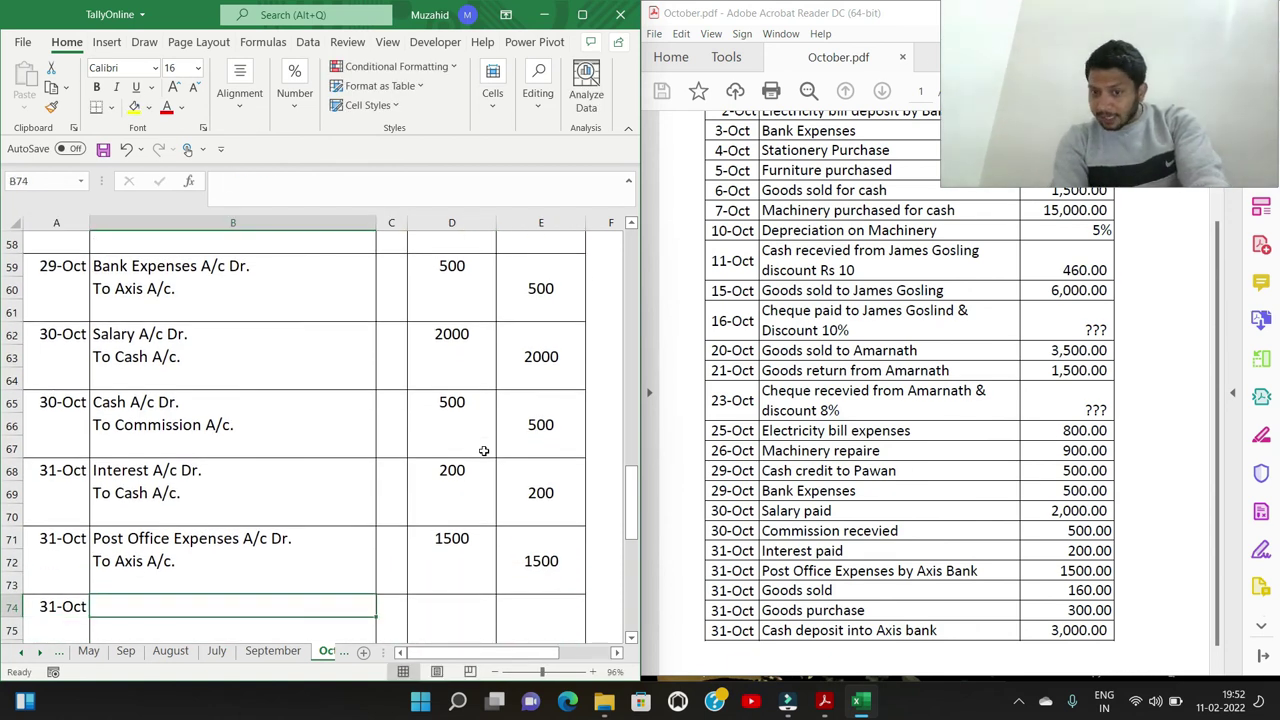
pyautogui.write('Cash A/c Dr.')
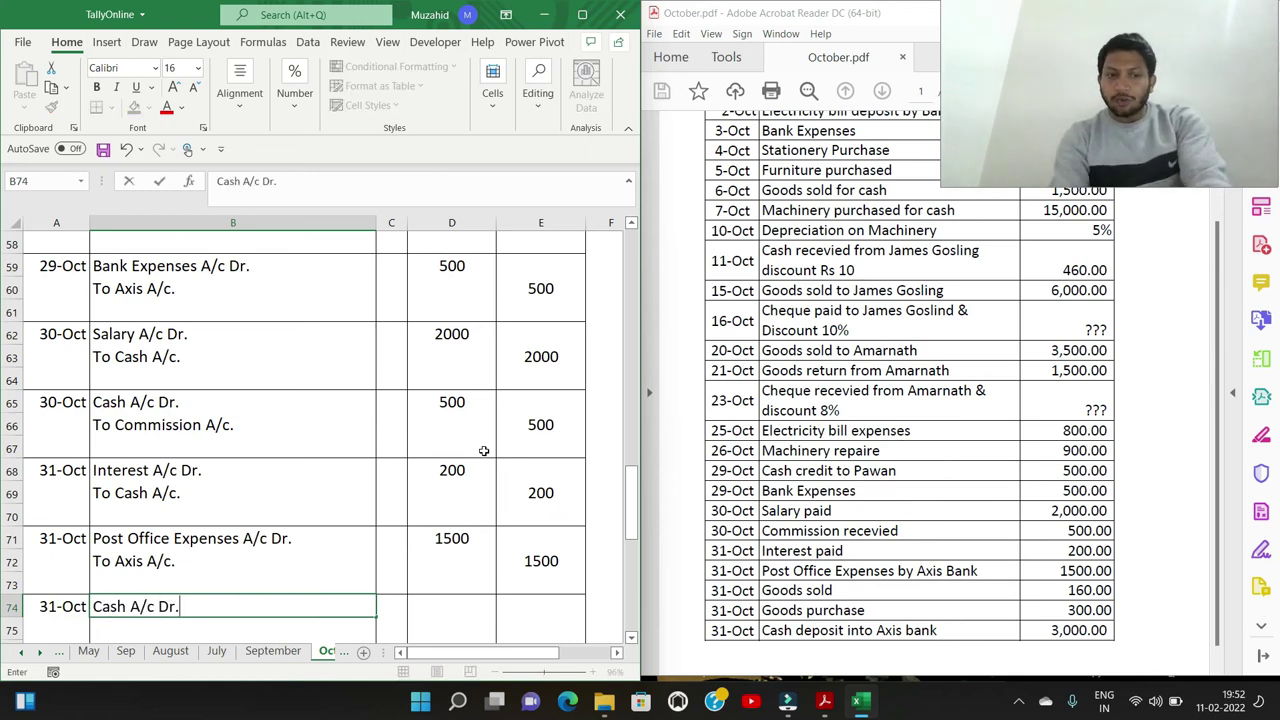
pyautogui.press('Down')
pyautogui.write('To Sales A')
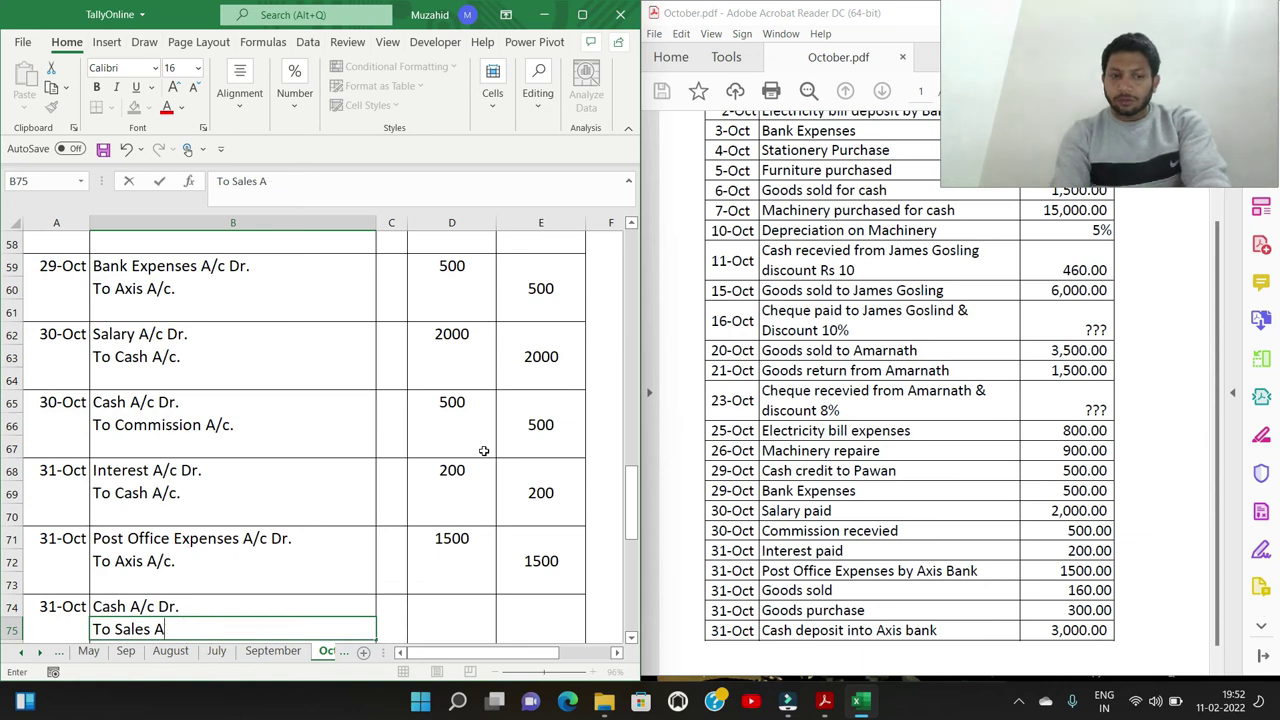
pyautogui.write('?c.c.')
pyautogui.press('Right')
pyautogui.press('Up')
pyautogui.press('Right')
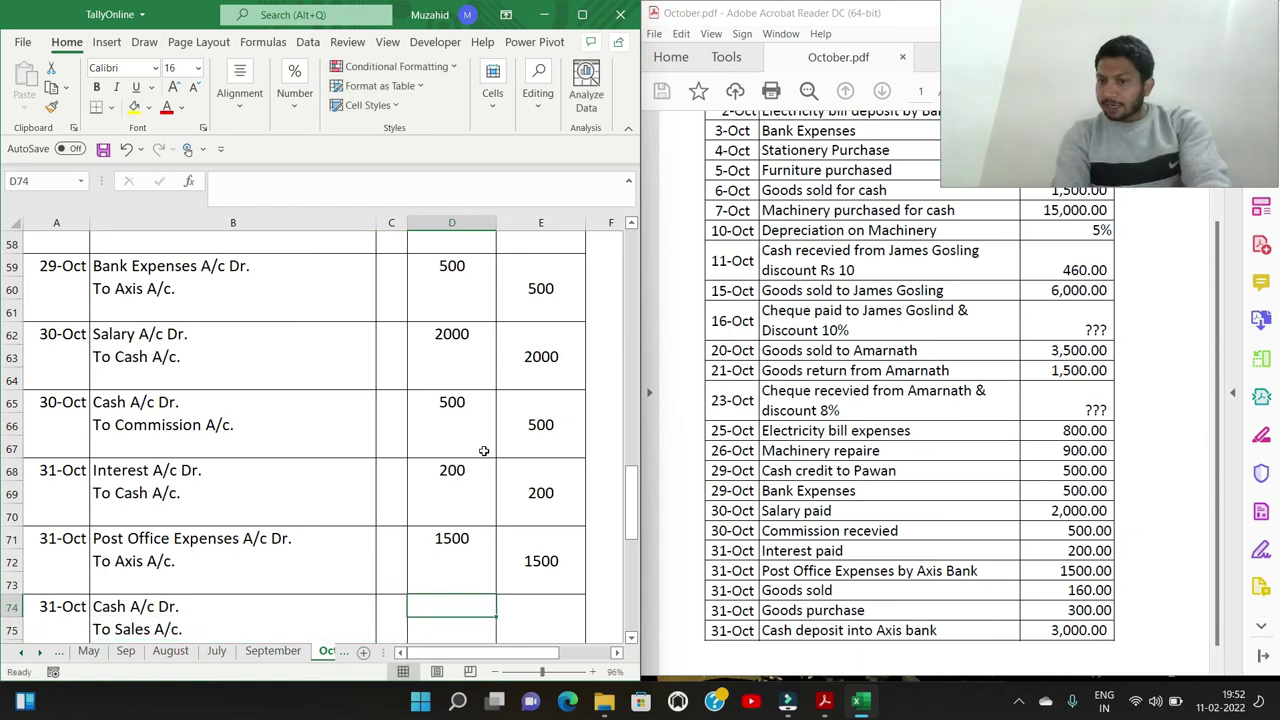
pyautogui.write('160')
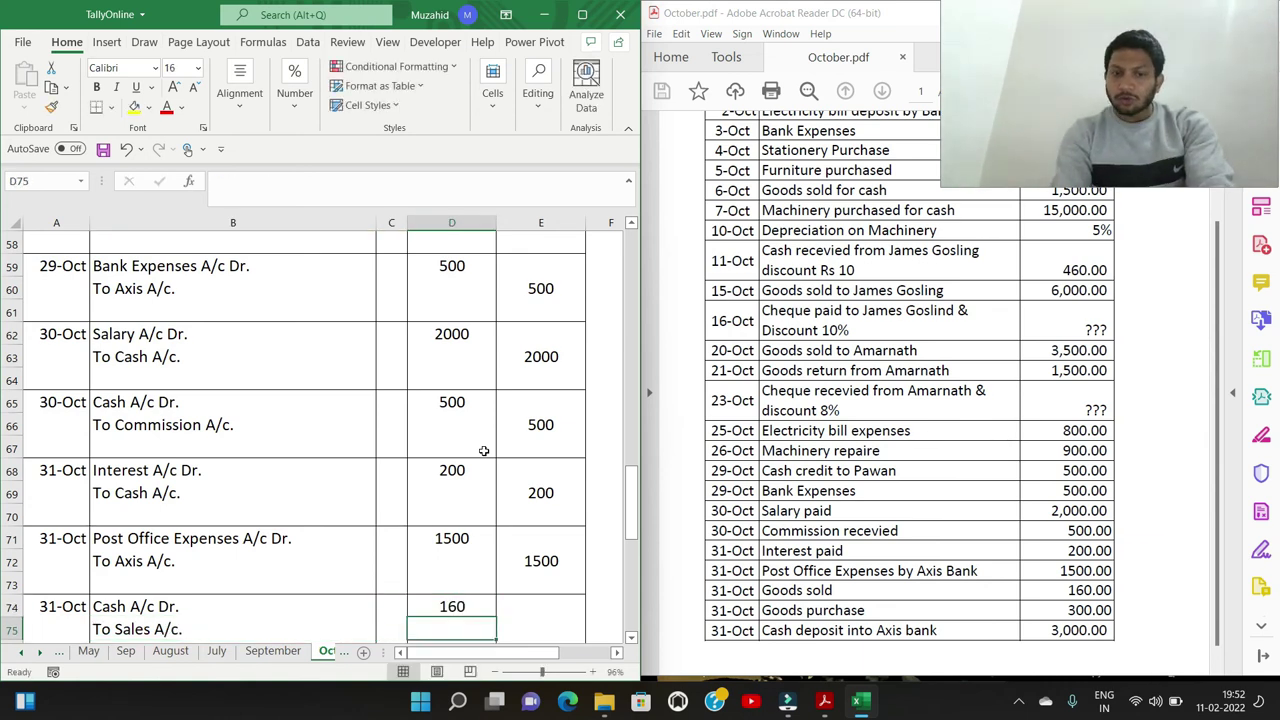
pyautogui.press('Down')
pyautogui.press('Right')
pyautogui.write('160')
pyautogui.press('Down')
pyautogui.press('Down')
pyautogui.press('Left')
pyautogui.press('Left')
pyautogui.press('Left')
pyautogui.press('Left')
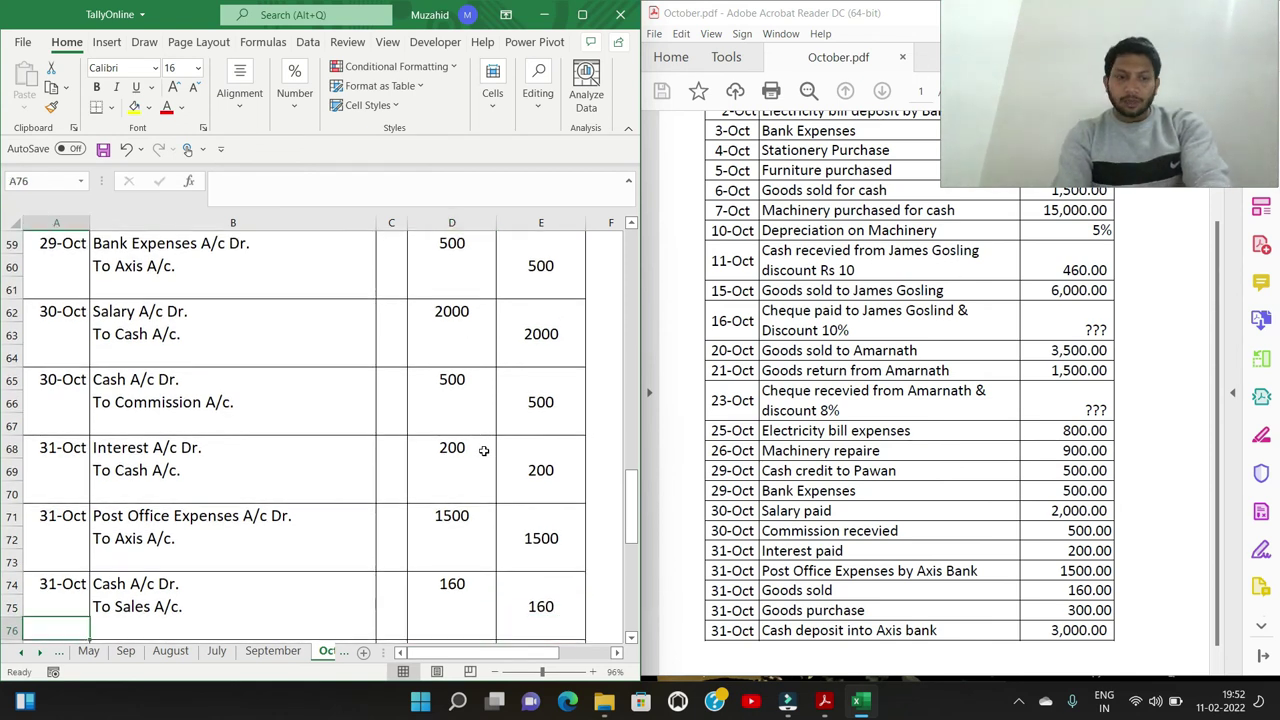
# Date row 77 as 31/10 and enter Purchase A/c Dr. To Cash A/c. with a 300 debit
pyautogui.write('31/10')
pyautogui.press('Return')
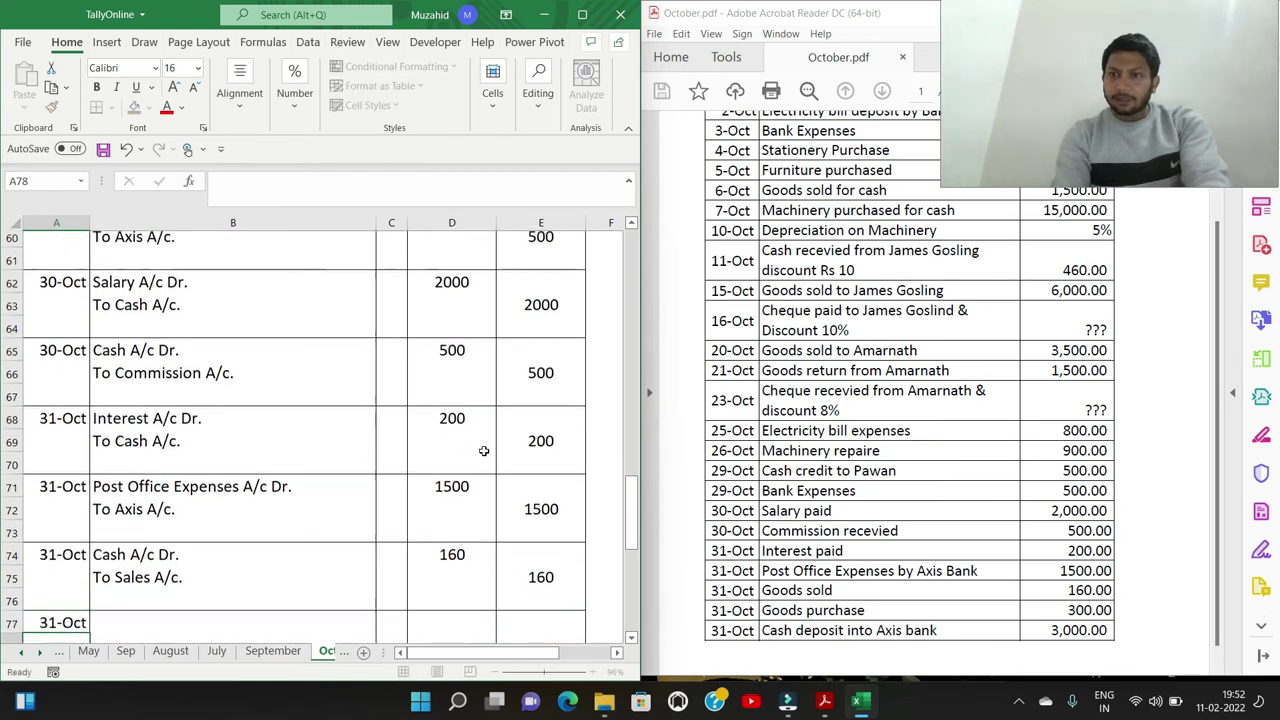
pyautogui.press('Up')
pyautogui.press('Right')
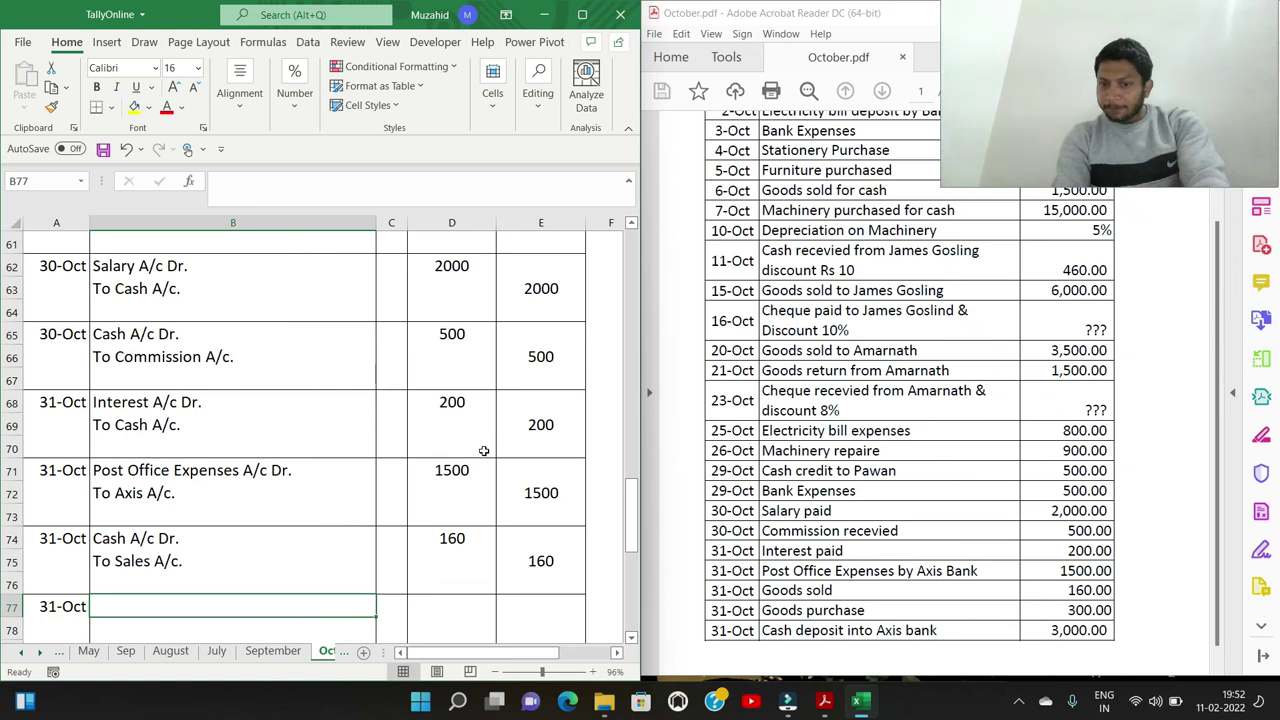
pyautogui.write('Purchase A/c Dr.')
pyautogui.press('Return')
pyautogui.write('Tp C')
pyautogui.write('ash A/c')
pyautogui.write('.')
pyautogui.press('Right')
pyautogui.press('Up')
pyautogui.press('Right')
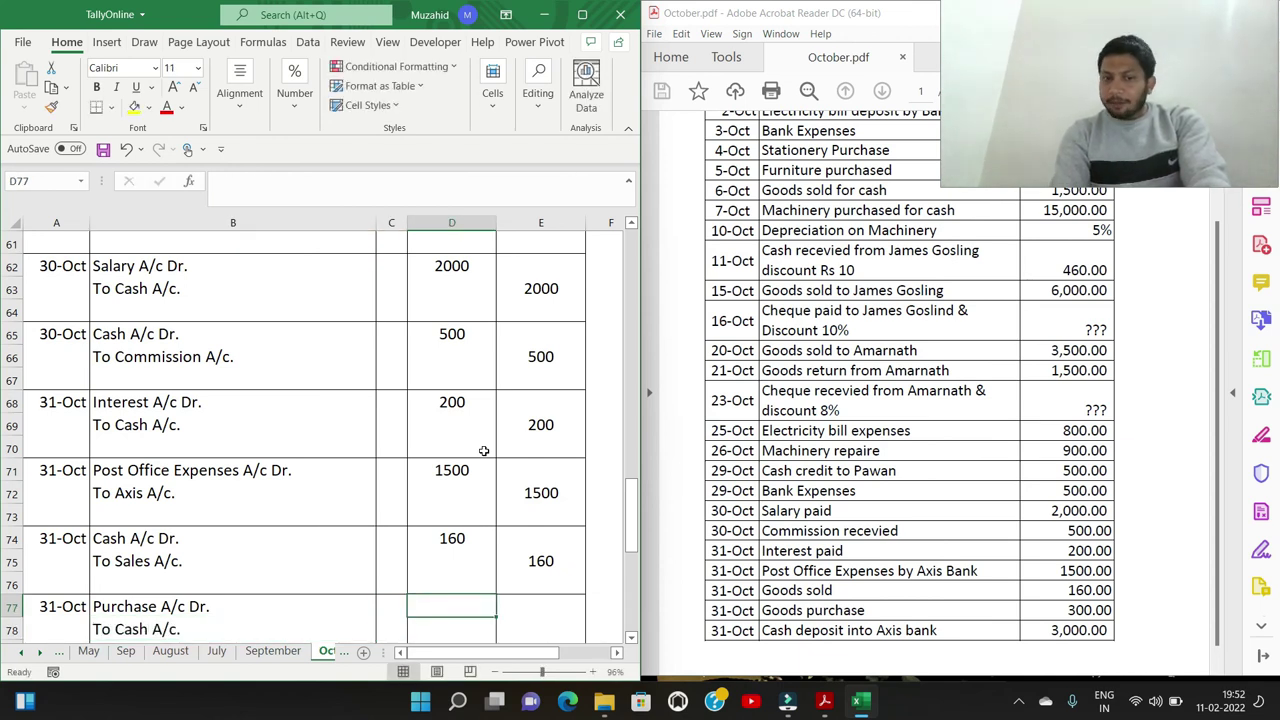
pyautogui.write('300')
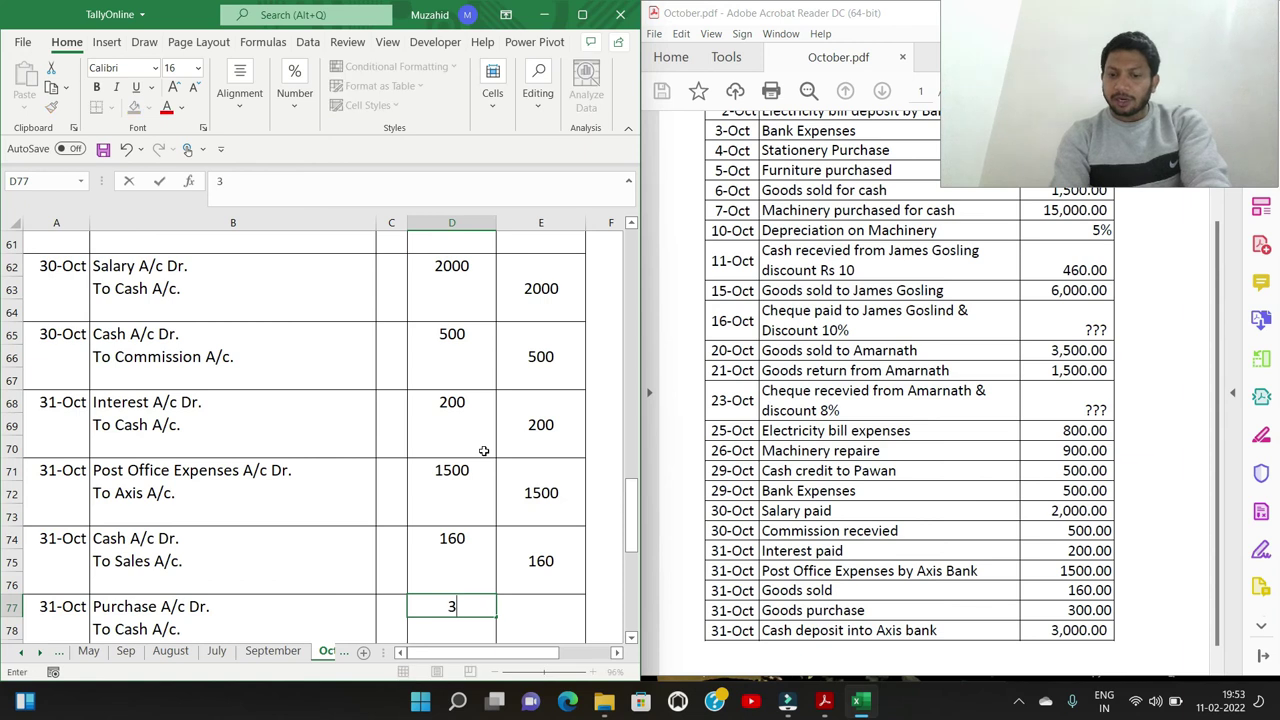
pyautogui.hotkey('ctrl', 'Down')
# Add the 300 credit amount in E78 for the purchase entry
pyautogui.hotkey('ctrl', 'Left')
pyautogui.hotkey('ctrl', 'Up')
pyautogui.press('Right')
pyautogui.hotkey('ctrl', 'Down')
pyautogui.hotkey('ctrl', 'Left')
pyautogui.hotkey('ctrl', 'Up')
pyautogui.press('Down')
pyautogui.press('Up')
pyautogui.press('Right')
pyautogui.press('Right')
pyautogui.press('Right')
pyautogui.press('Down')
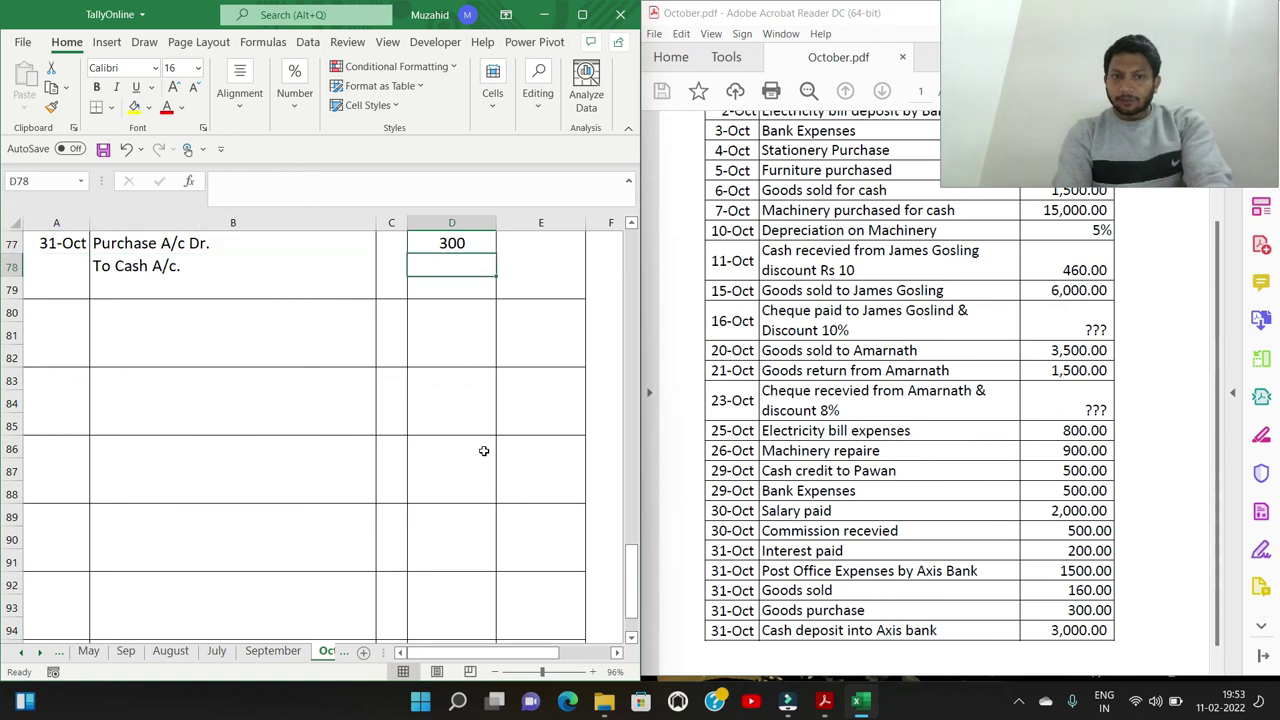
pyautogui.press('Right')
pyautogui.write('300')
pyautogui.press('Return')
# Date A80 as 31/10 and enter the Axis A/c Dr. debit line
pyautogui.press('Left')
pyautogui.press('Left')
pyautogui.press('Up')
pyautogui.press('Up')
pyautogui.press('Up')
pyautogui.press('Up')
pyautogui.press('Up')
pyautogui.press('Up')
pyautogui.press('Up')
pyautogui.press('Up')
pyautogui.press('Up')
pyautogui.press('Up')
pyautogui.press('Up')
pyautogui.press('Up')
pyautogui.press('Up')
pyautogui.press('Up')
pyautogui.press('Down')
pyautogui.press('Down')
pyautogui.press('Down')
pyautogui.press('Down')
pyautogui.press('Down')
pyautogui.press('Down')
pyautogui.press('Down')
pyautogui.press('Down')
pyautogui.press('Down')
pyautogui.press('Down')
pyautogui.press('Down')
pyautogui.press('Down')
pyautogui.press('Down')
pyautogui.press('Down')
pyautogui.press('Down')
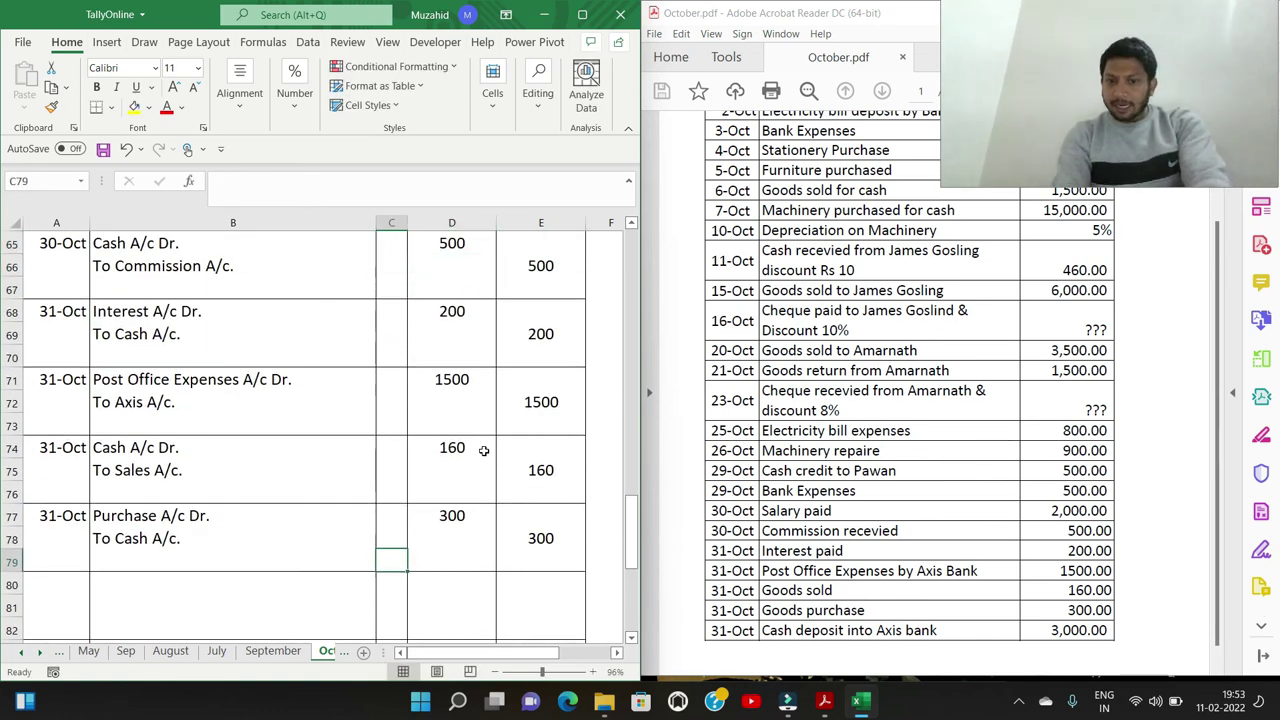
pyautogui.press('Left')
pyautogui.press('Left')
pyautogui.press('Down')
pyautogui.press('Up')
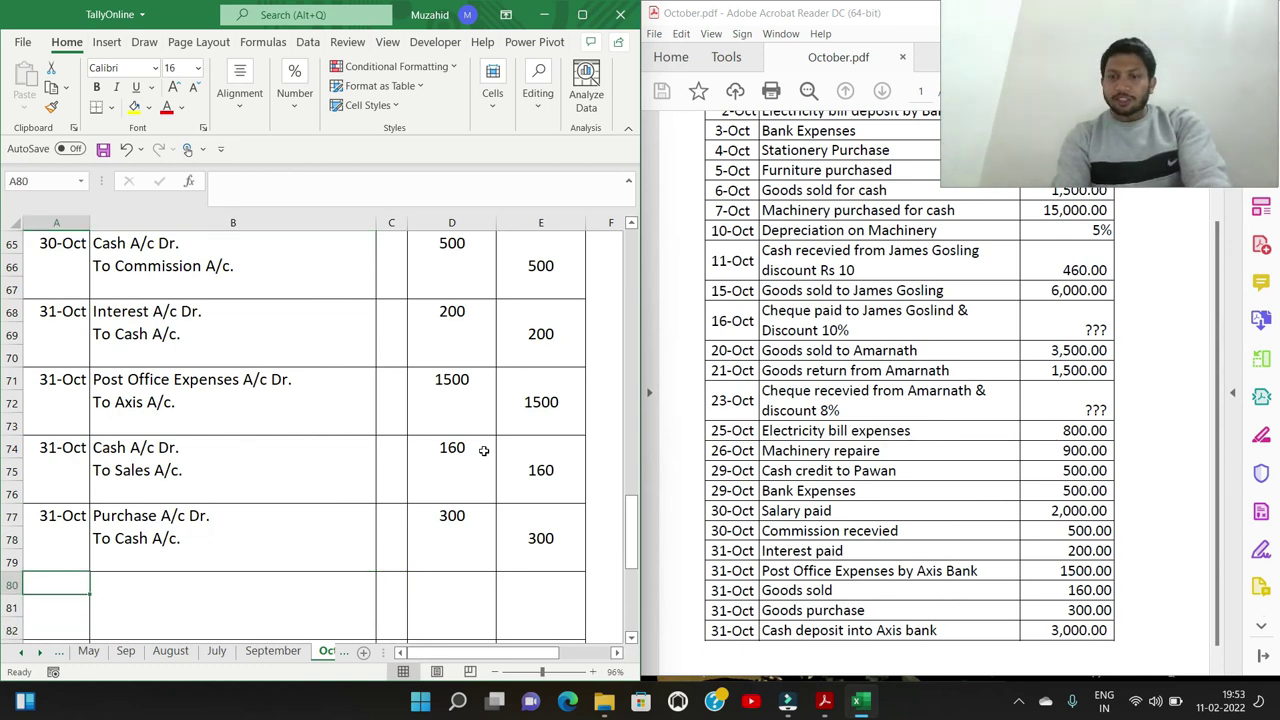
pyautogui.write('31/10')
pyautogui.press('Return')
pyautogui.press('Right')
pyautogui.hotkey('shift', 'Up')
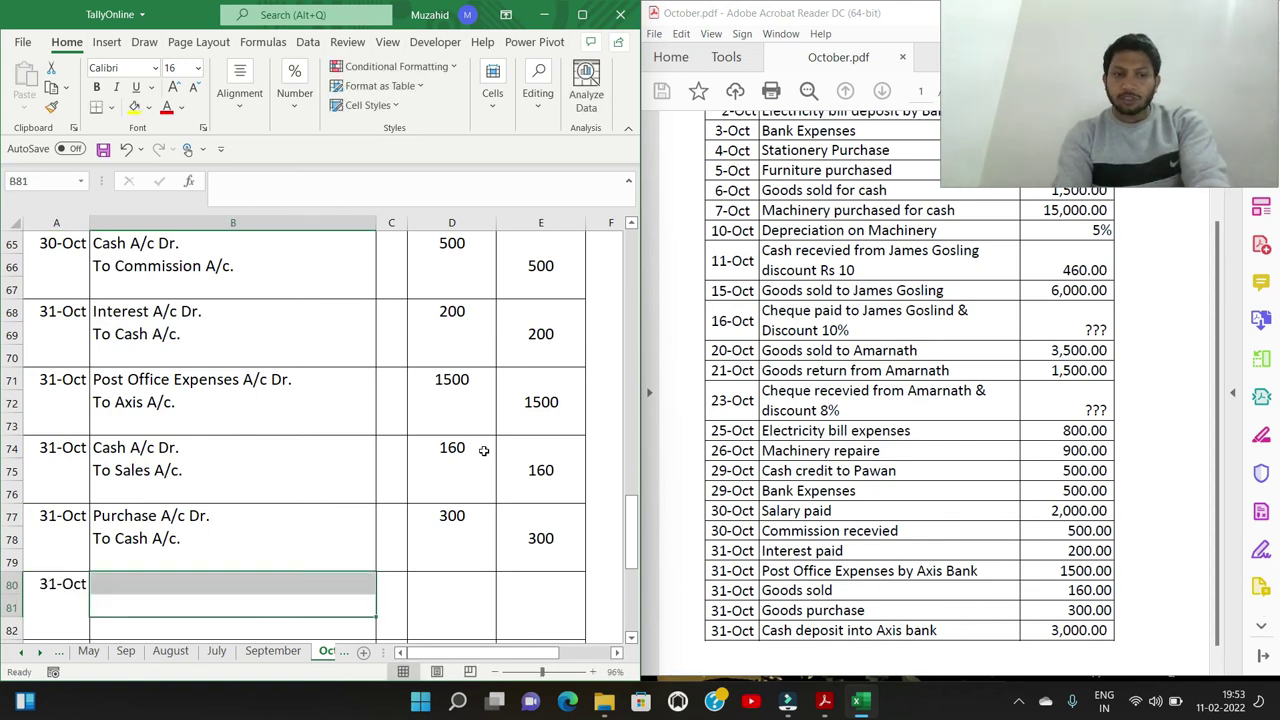
pyautogui.press('Up')
pyautogui.write('A')
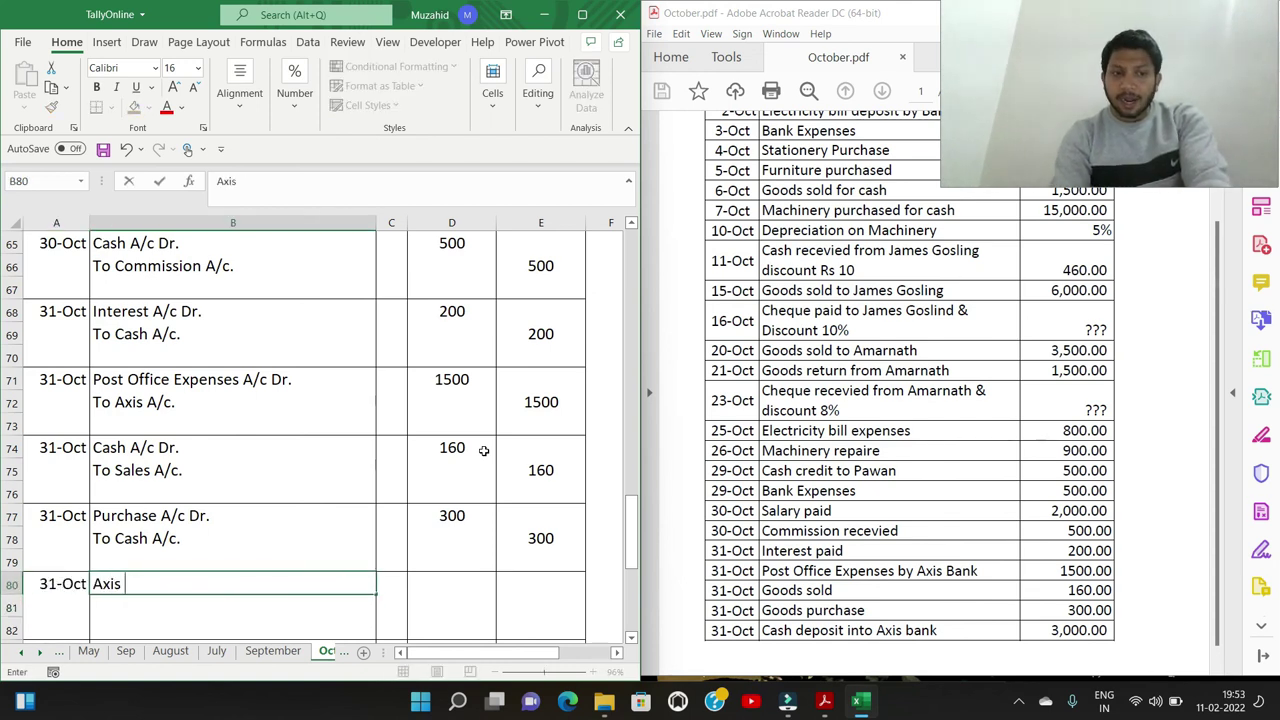
pyautogui.write('xis A/c Dr.')
pyautogui.press('Return')
# Complete the Axis entry with To Cash A/c. and 3000 debit and credit amounts
pyautogui.press('Down')
pyautogui.press('Down')
pyautogui.press('Down')
pyautogui.press('Down')
pyautogui.press('Down')
pyautogui.press('Down')
pyautogui.press('Down')
pyautogui.press('Down')
pyautogui.press('Down')
pyautogui.press('Down')
pyautogui.press('Down')
pyautogui.press('Down')
pyautogui.press('Down')
pyautogui.press('Down')
pyautogui.press('Down')
pyautogui.press('Down')
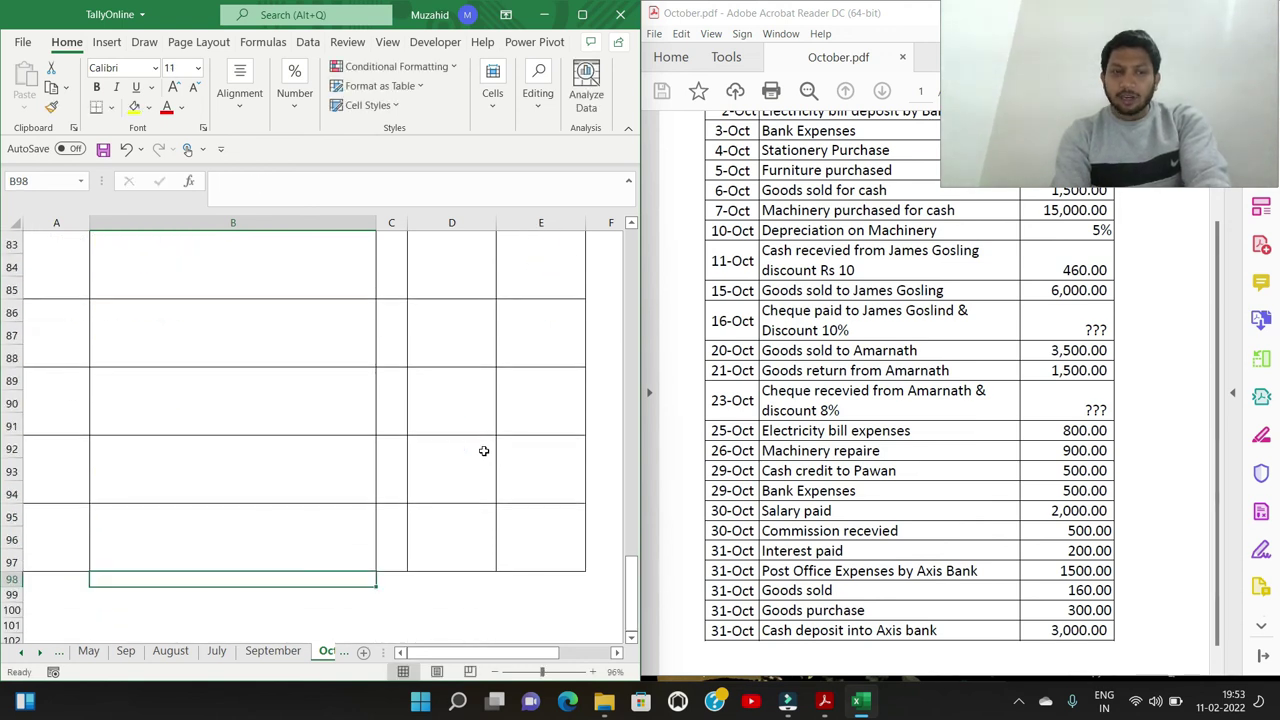
pyautogui.press('Up')
pyautogui.press('Up')
pyautogui.press('Up')
pyautogui.press('Up')
pyautogui.press('Up')
pyautogui.press('Up')
pyautogui.press('Up')
pyautogui.press('Up')
pyautogui.press('Up')
pyautogui.press('Up')
pyautogui.press('Up')
pyautogui.press('Up')
pyautogui.press('Up')
pyautogui.press('Up')
pyautogui.press('Up')
pyautogui.press('Up')
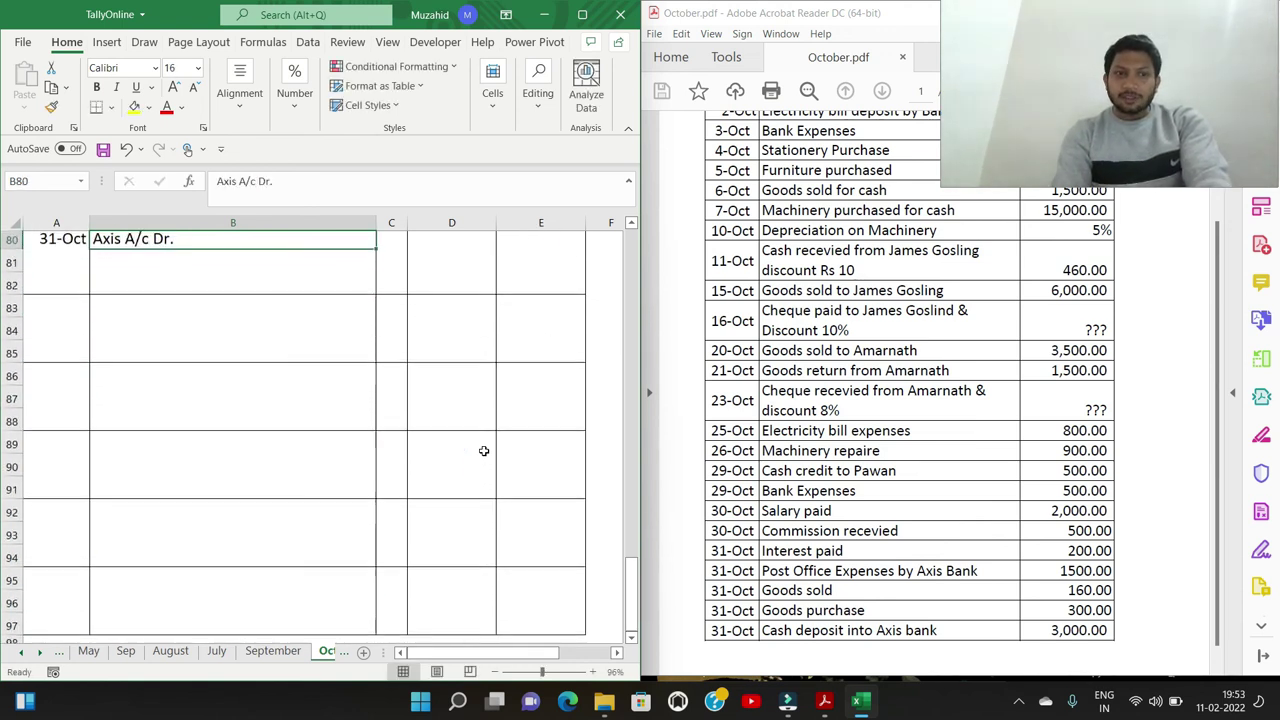
pyautogui.write('To Cash A/c/.')
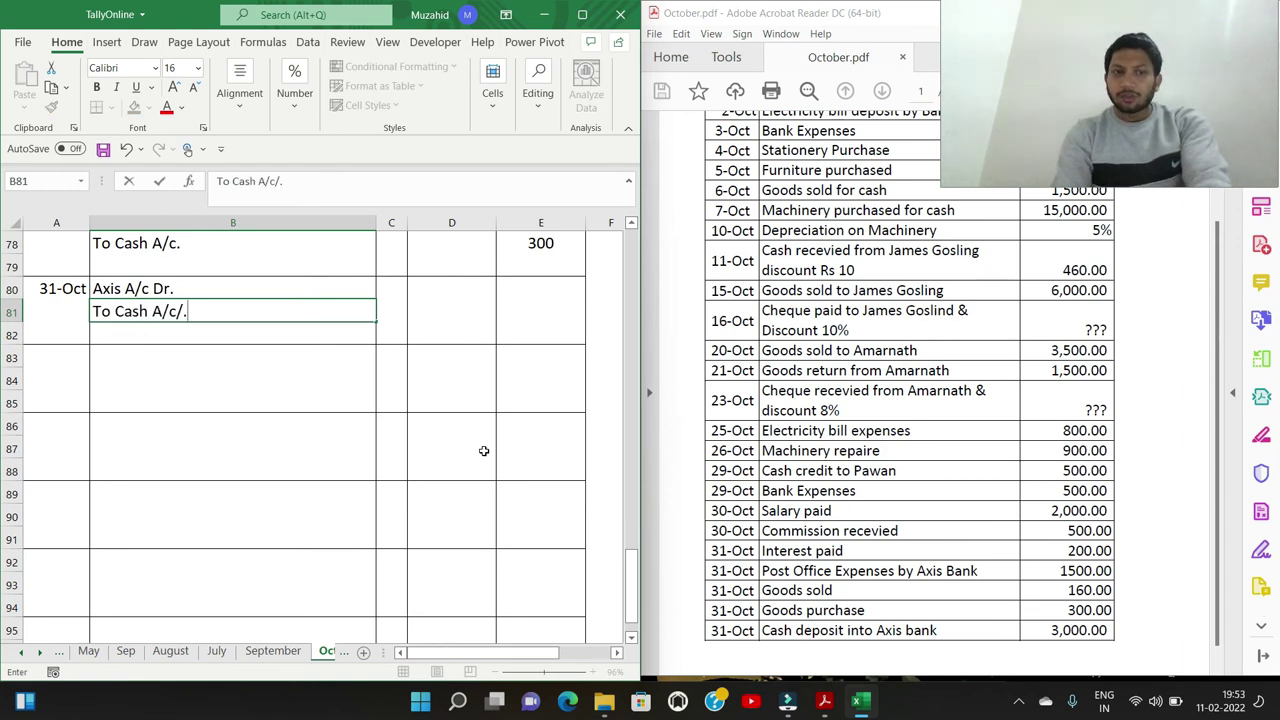
pyautogui.press('Up')
pyautogui.press('Right')
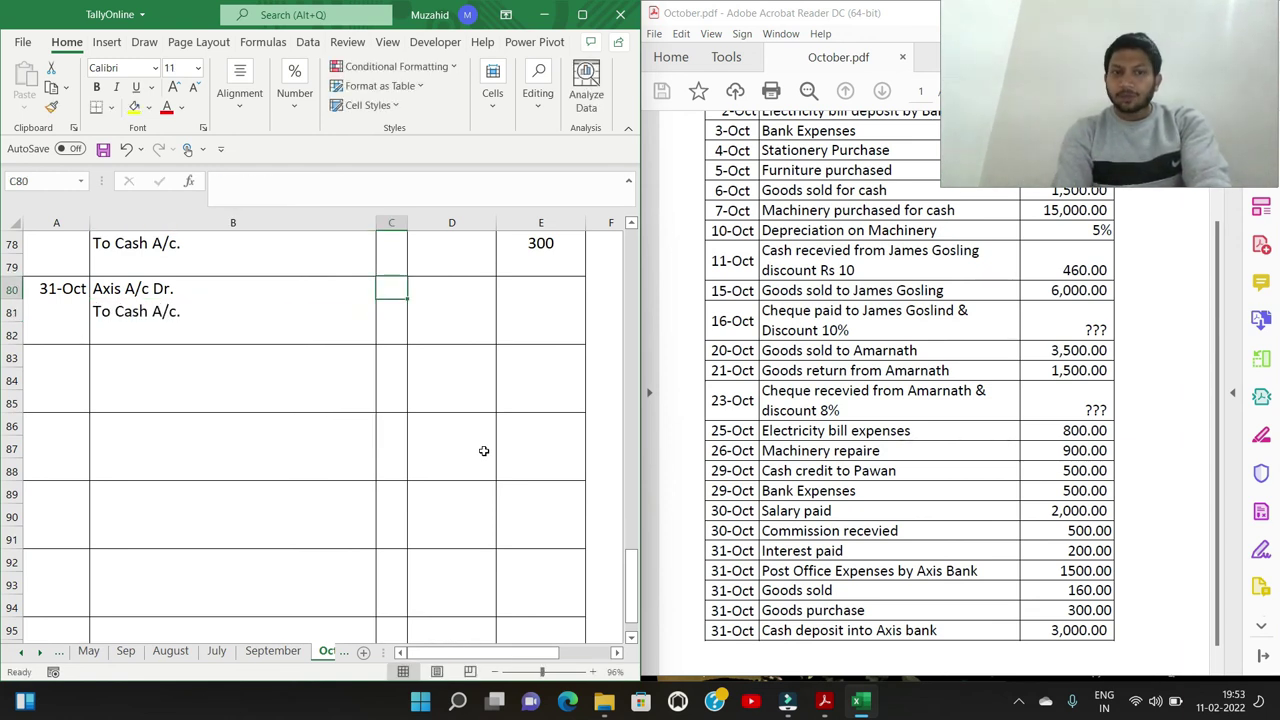
pyautogui.press('Right')
pyautogui.write('300')
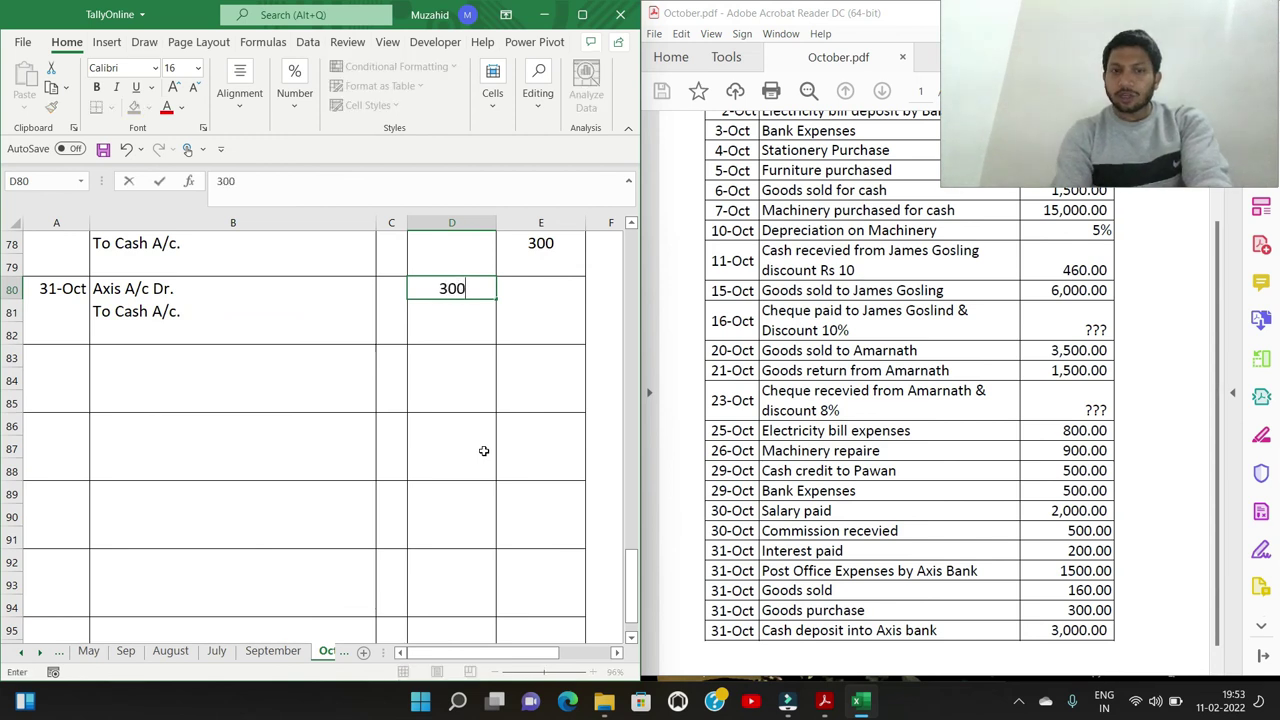
pyautogui.write('0')
pyautogui.press('Right')
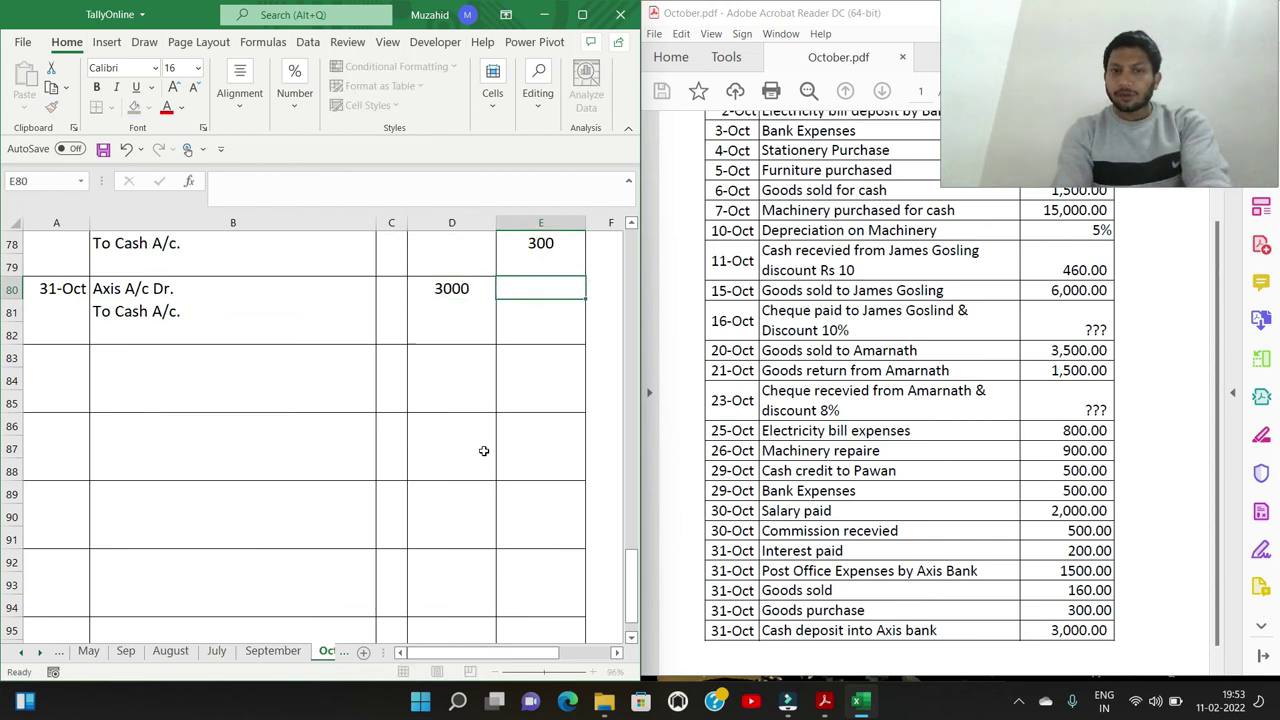
pyautogui.press('Down')
pyautogui.write('3000')
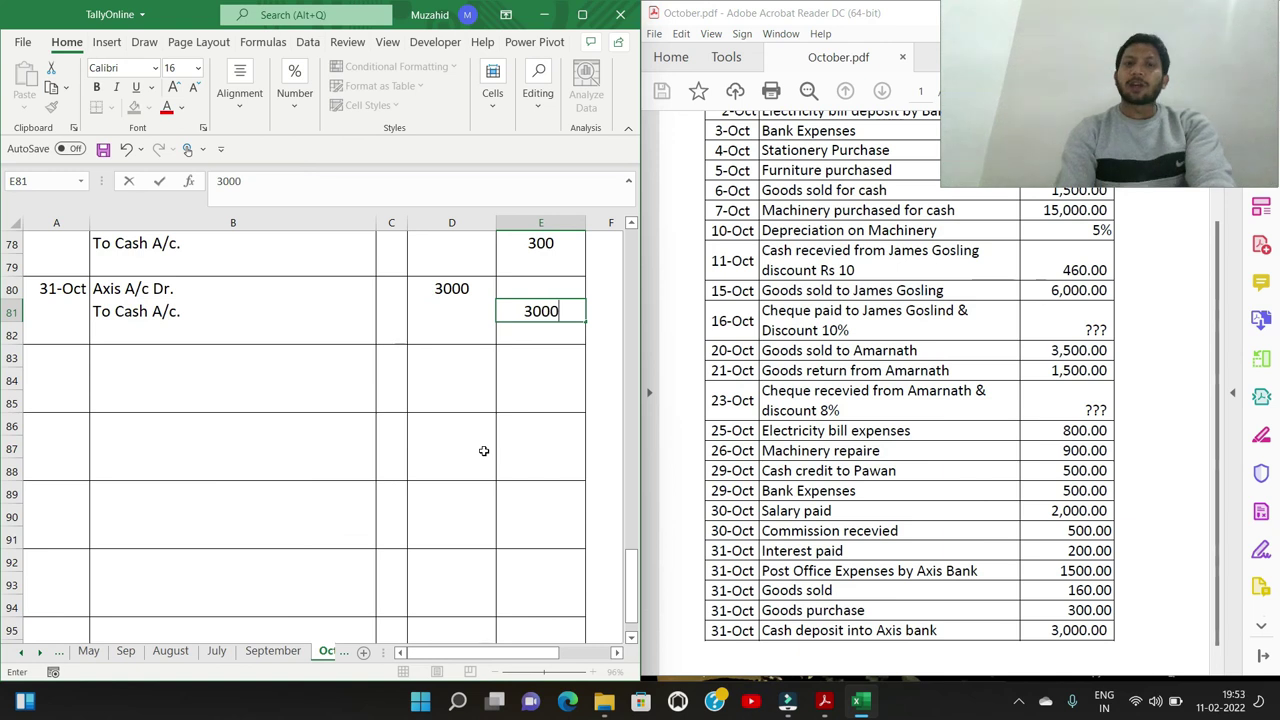
pyautogui.press('Return')
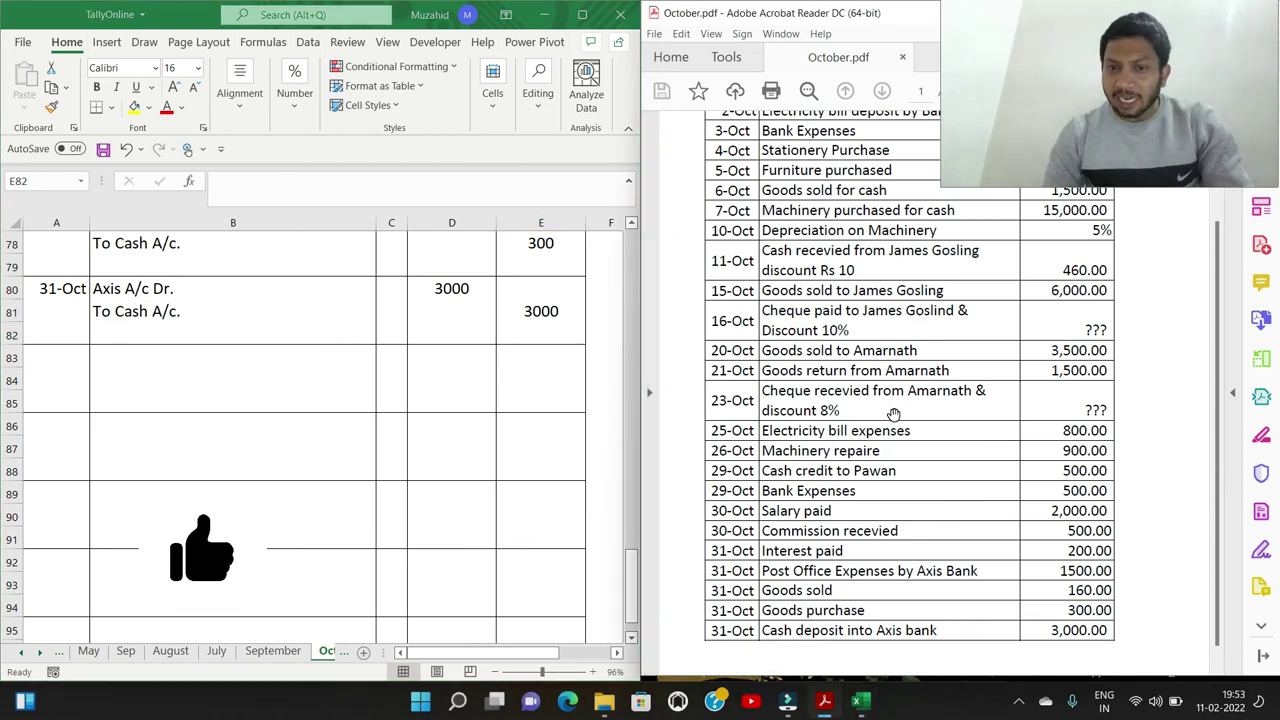
pyautogui.scroll(6, 278, 378)
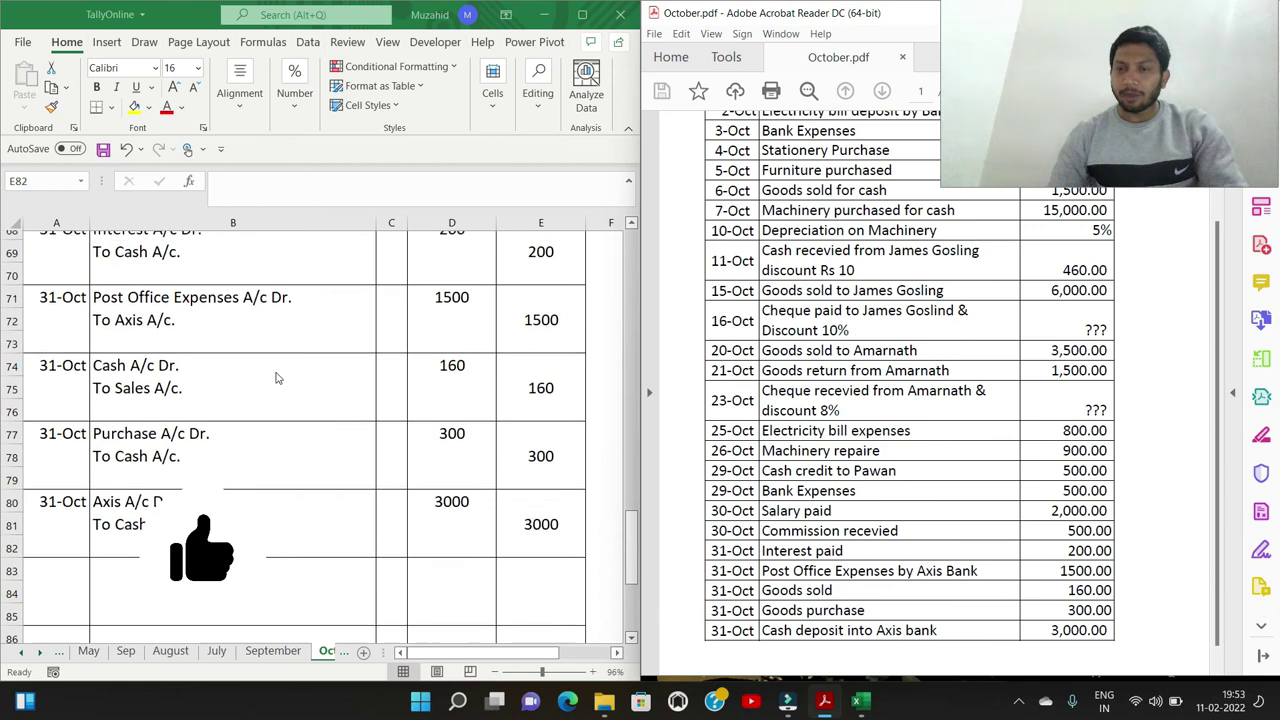
pyautogui.scroll(8, 278, 378)
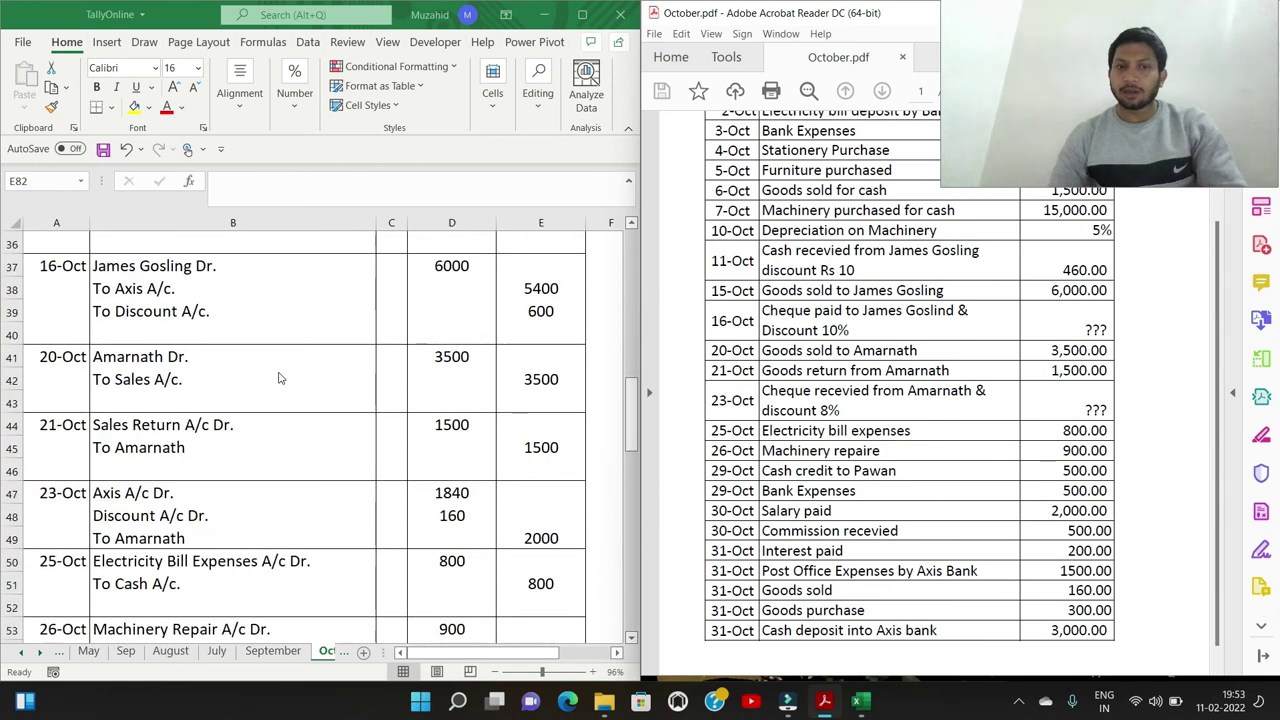
pyautogui.scroll(2, 282, 390)
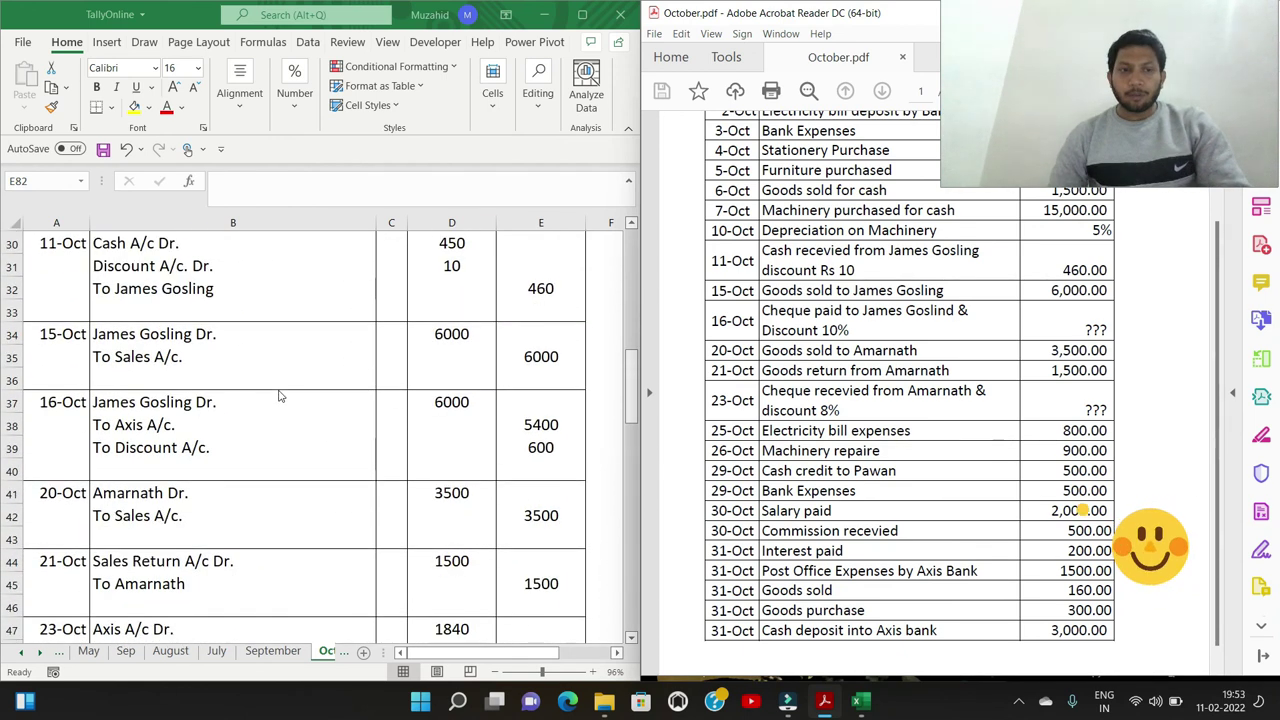